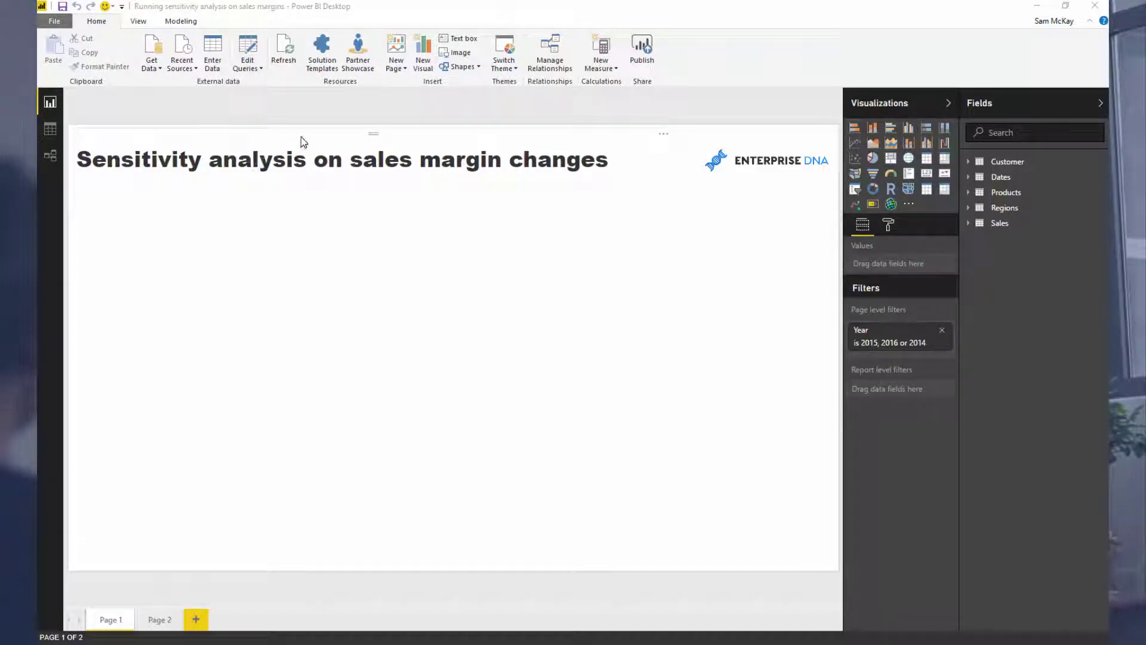
Review the data model's relationship diagram, nudging the Regions and Customer tables slightly, and return to the report page.
{"action": "left_click", "coordinate": [51, 157]}
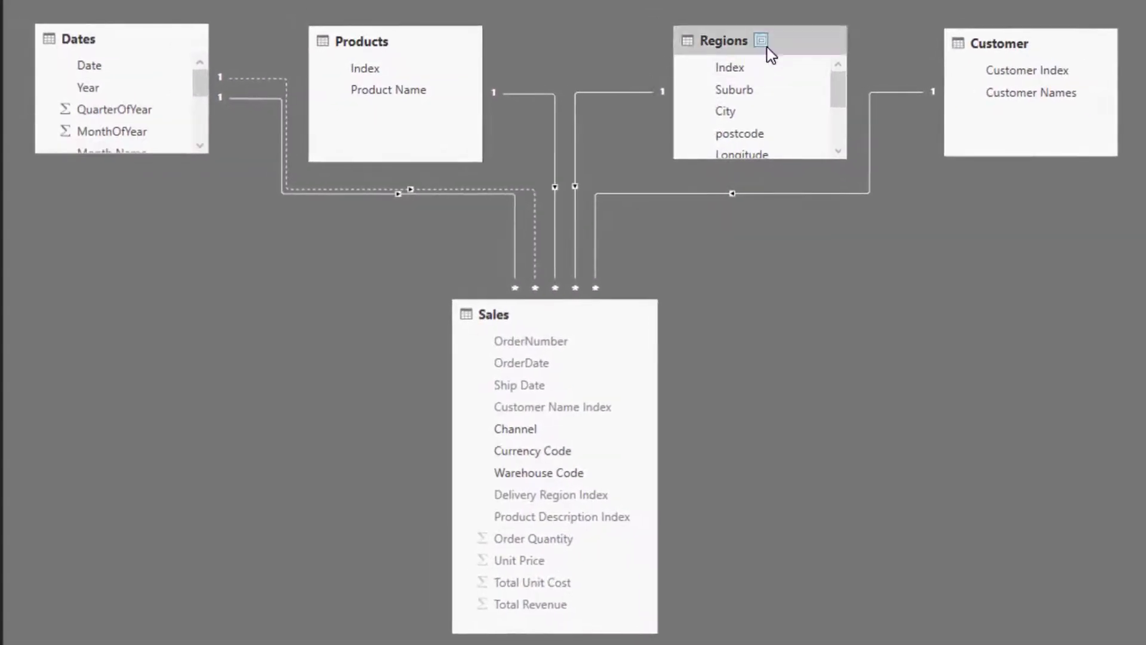
{"action": "left_click_drag", "start_coordinate": [789, 41], "coordinate": [768, 42]}
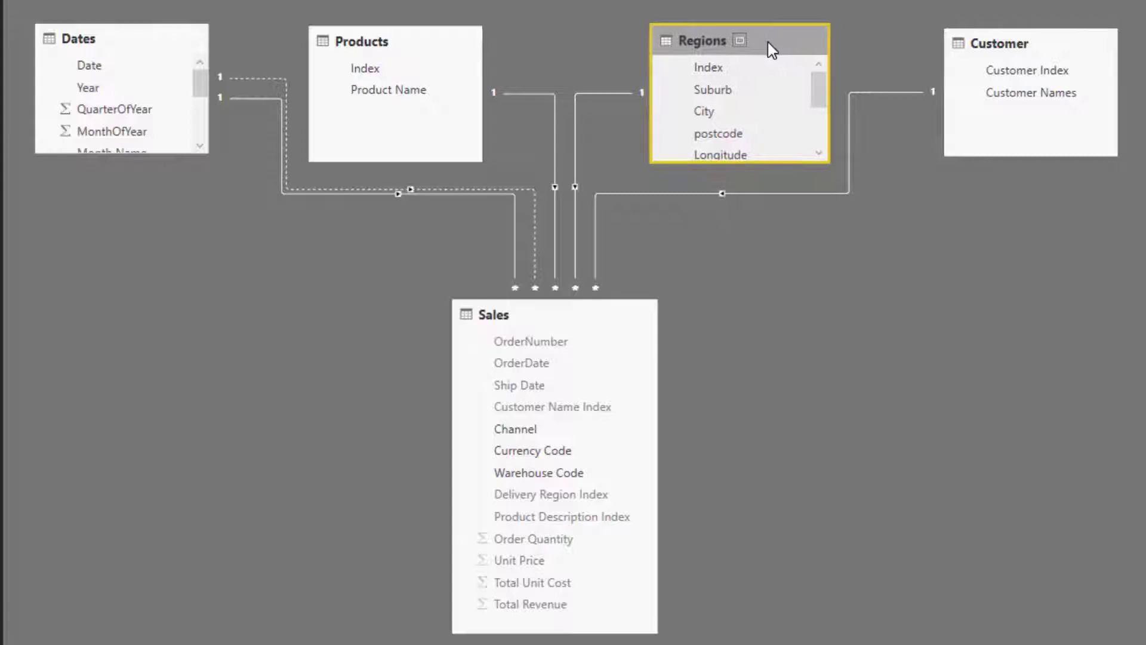
{"action": "left_click_drag", "start_coordinate": [974, 48], "coordinate": [970, 48]}
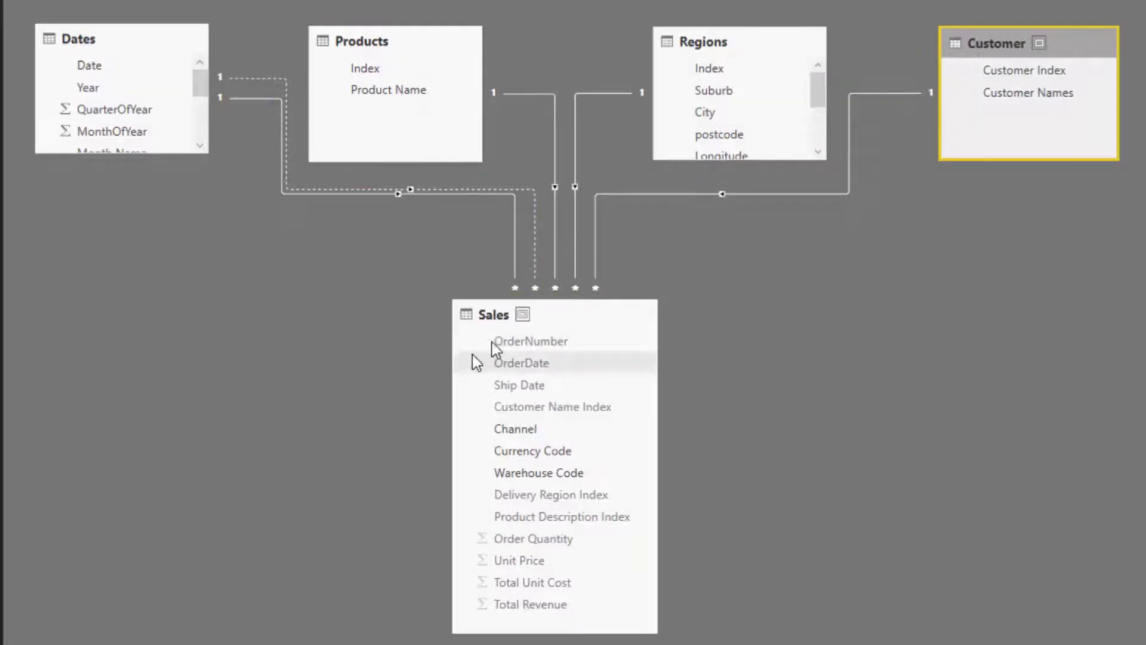
{"action": "left_click", "coordinate": [25, 68]}
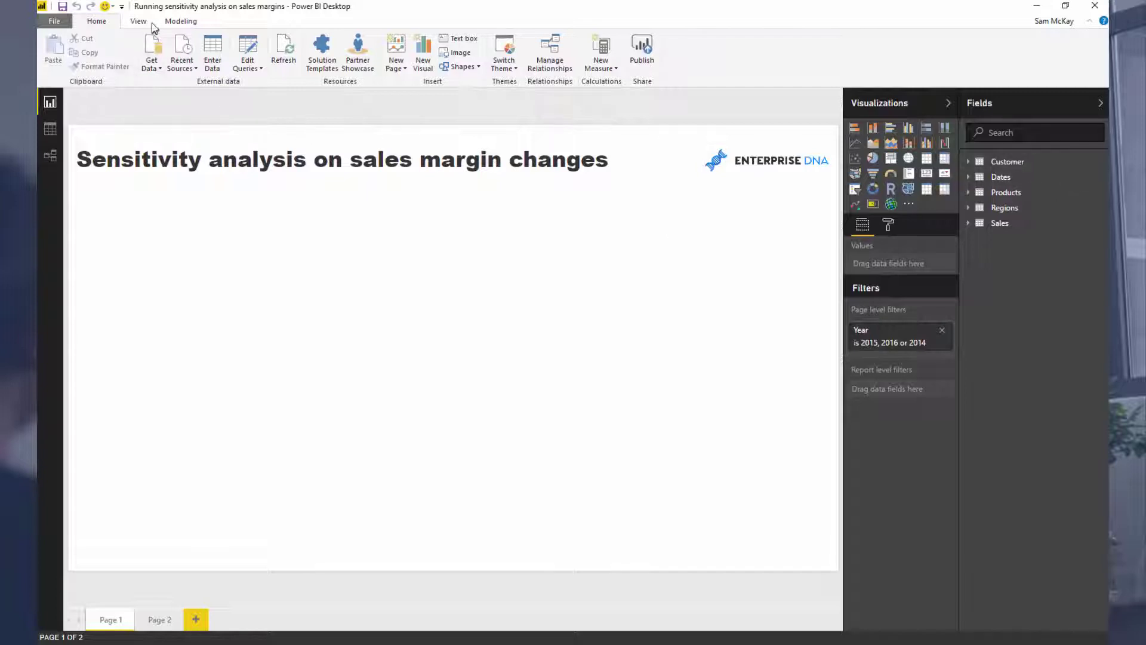
Create and load a new table named Key Measures with the single value 1 in Column1.
{"action": "left_click", "coordinate": [212, 53]}
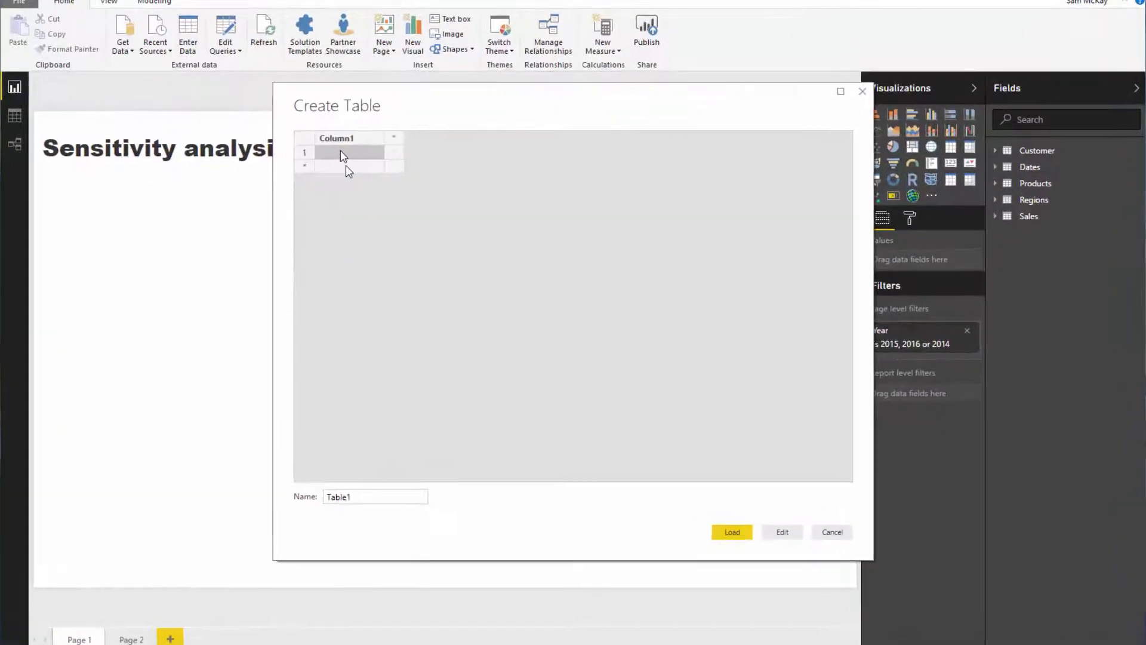
{"action": "type", "text": "1"}
{"action": "double_click", "coordinate": [344, 486]}
{"action": "type", "text": "K"}
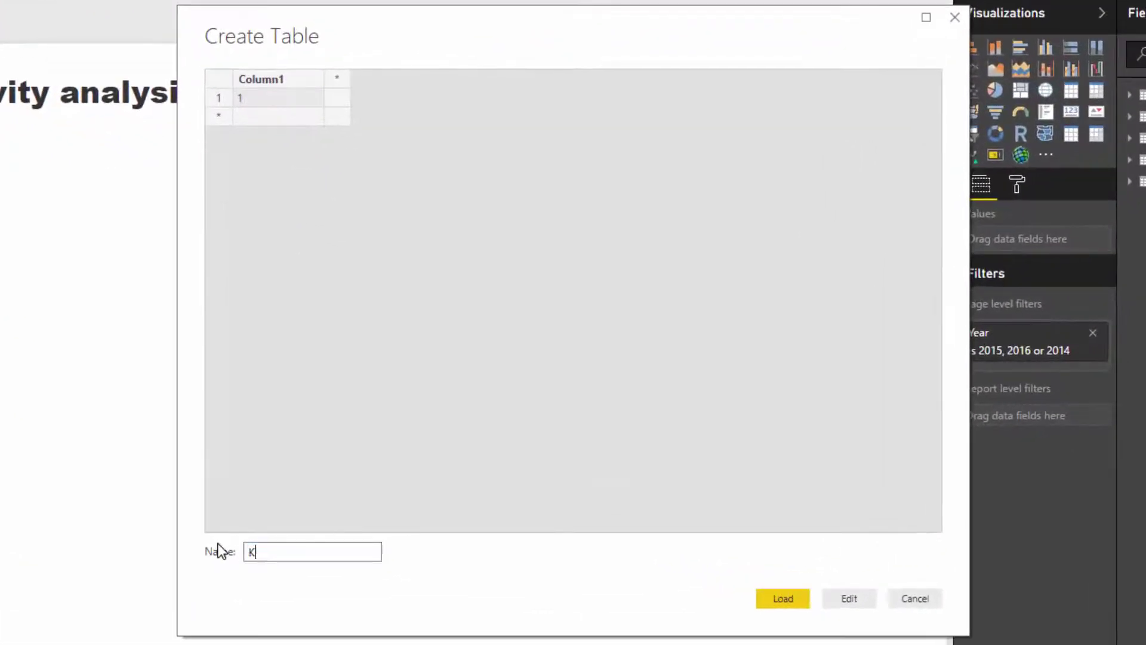
{"action": "type", "text": "ey Measures"}
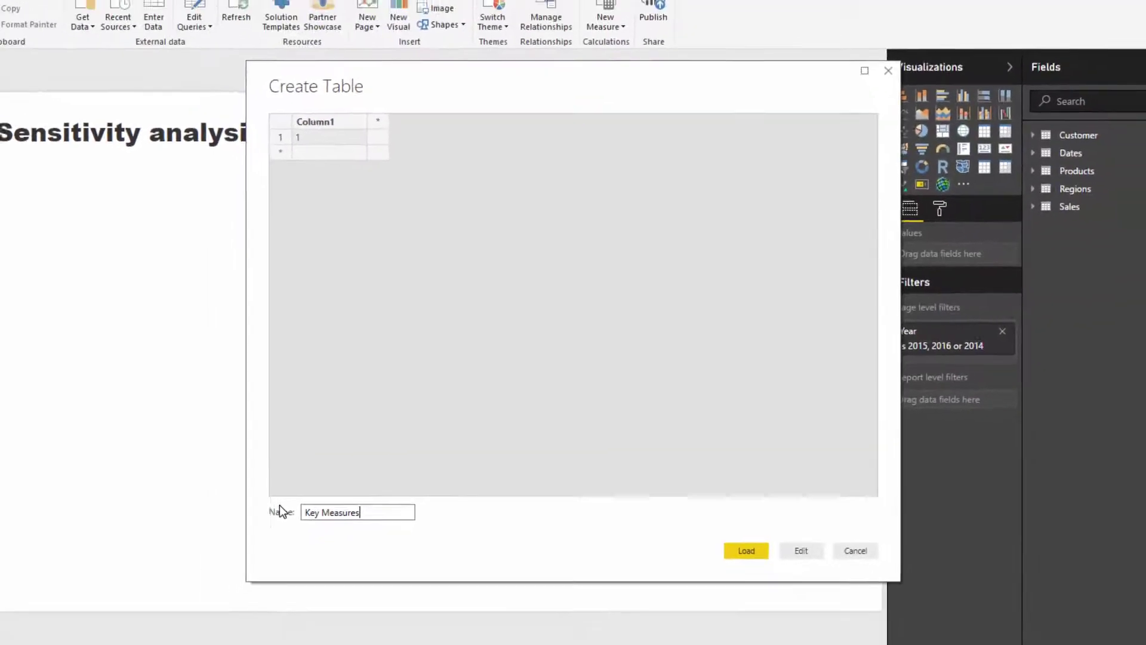
{"action": "key", "text": "Return"}
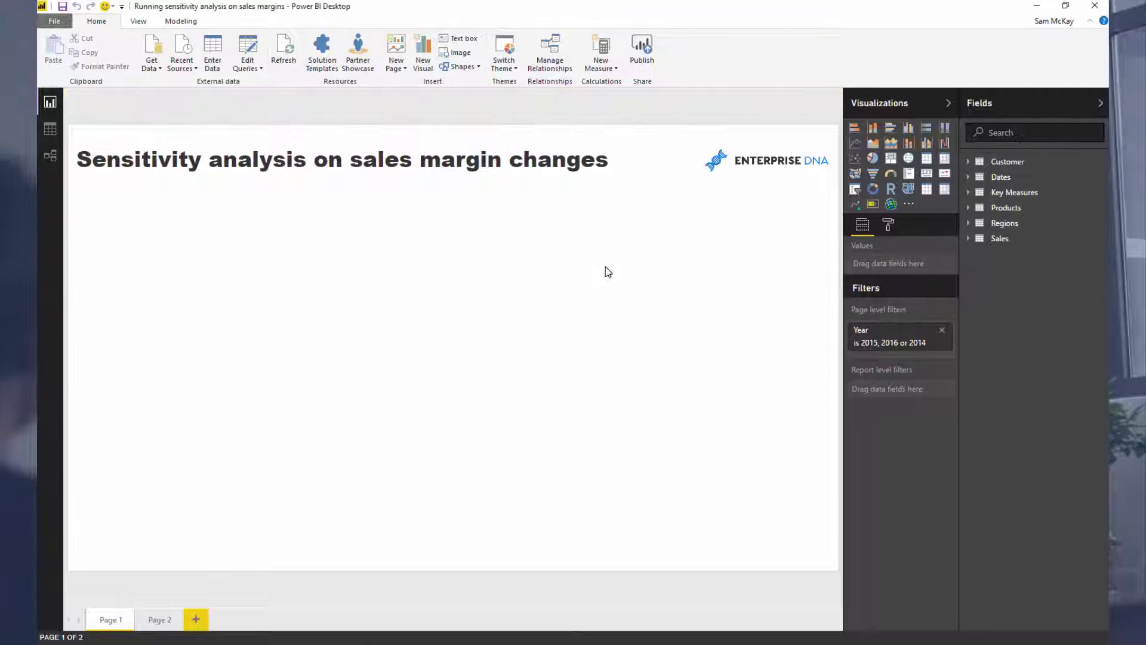
Add the measure Total Sales = SUM( Sales[Total Revenue] ) to the Key Measures table.
{"action": "left_click", "coordinate": [1013, 193]}
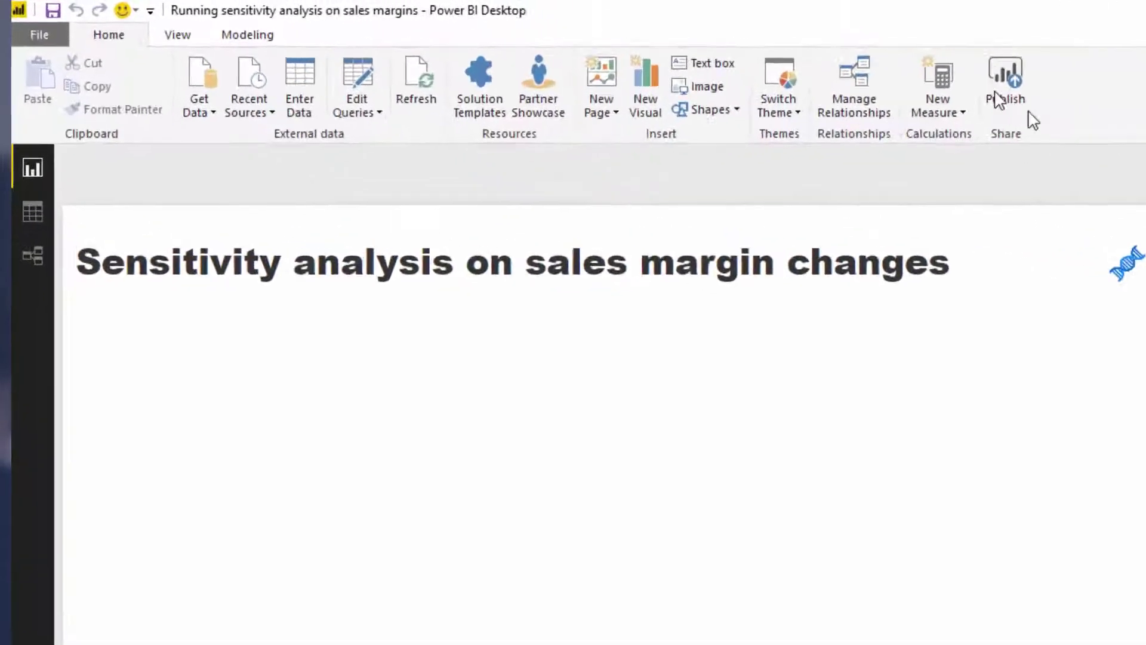
{"action": "left_click", "coordinate": [1108, 88]}
{"action": "type", "text": "Total"}
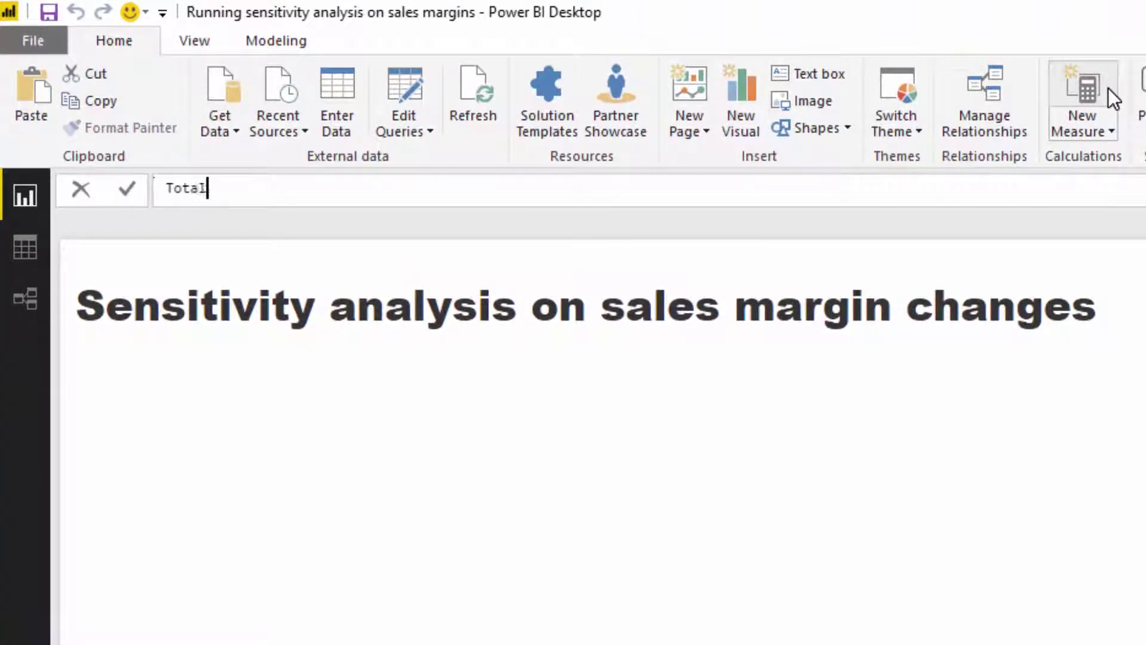
{"action": "type", "text": " Sales = SUM("}
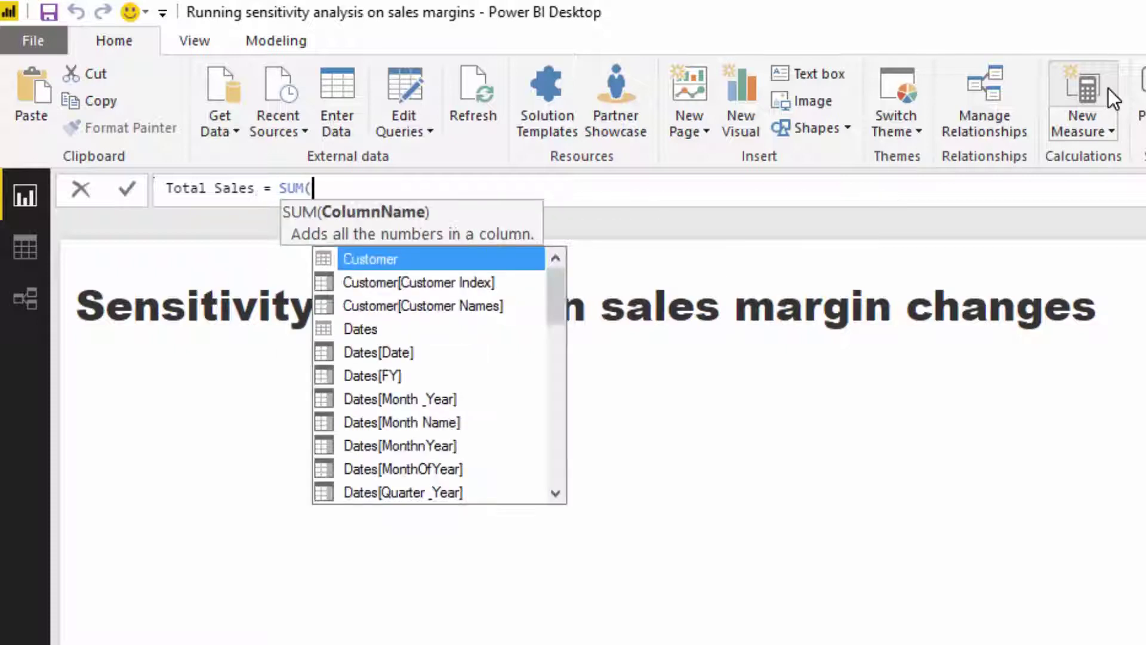
{"action": "type", "text": " Tot"}
{"action": "key", "text": "Tab"}
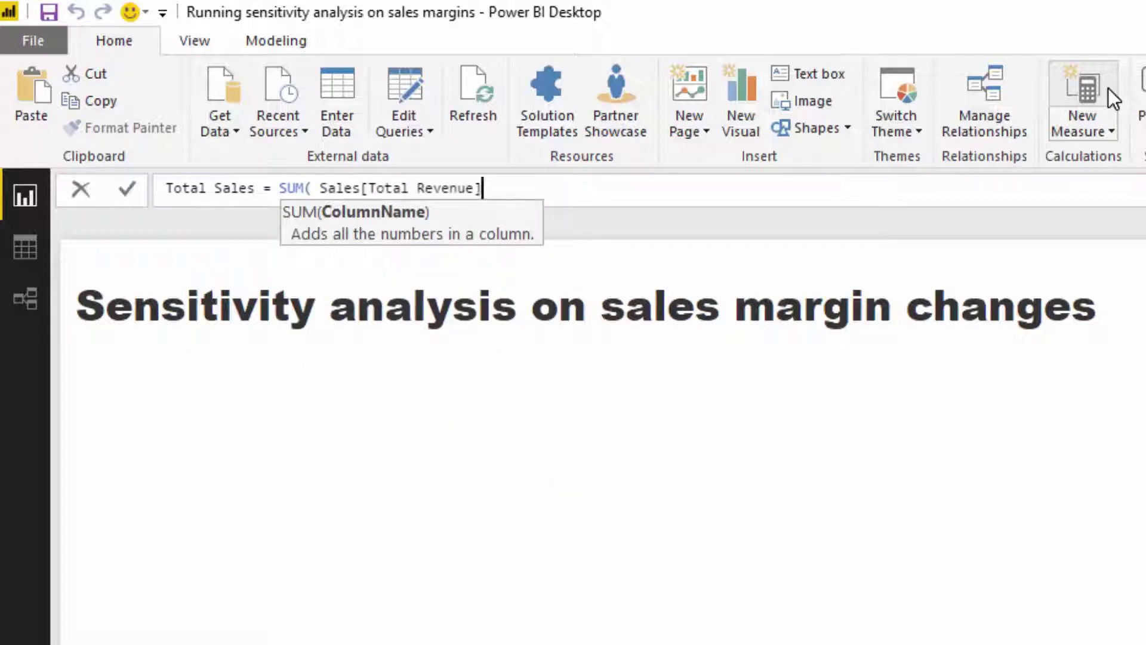
{"action": "type", "text": ")"}
{"action": "key", "text": "Return"}
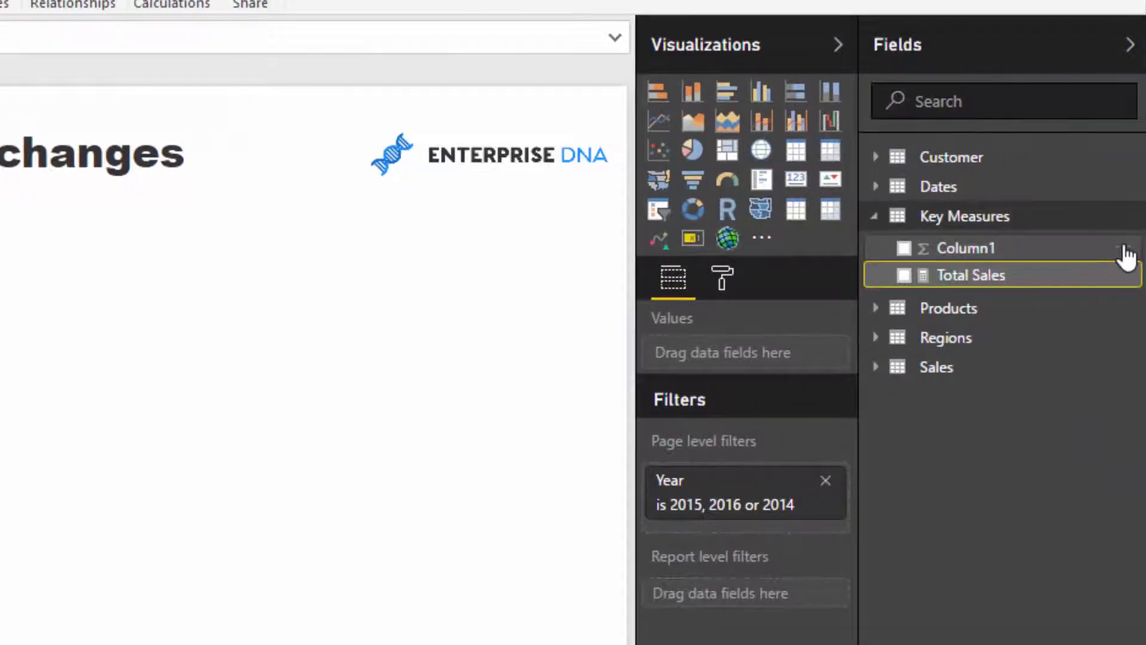
Hide Column1 in the Key Measures table and leave nothing selected on the report page.
{"action": "left_click", "coordinate": [1126, 253]}
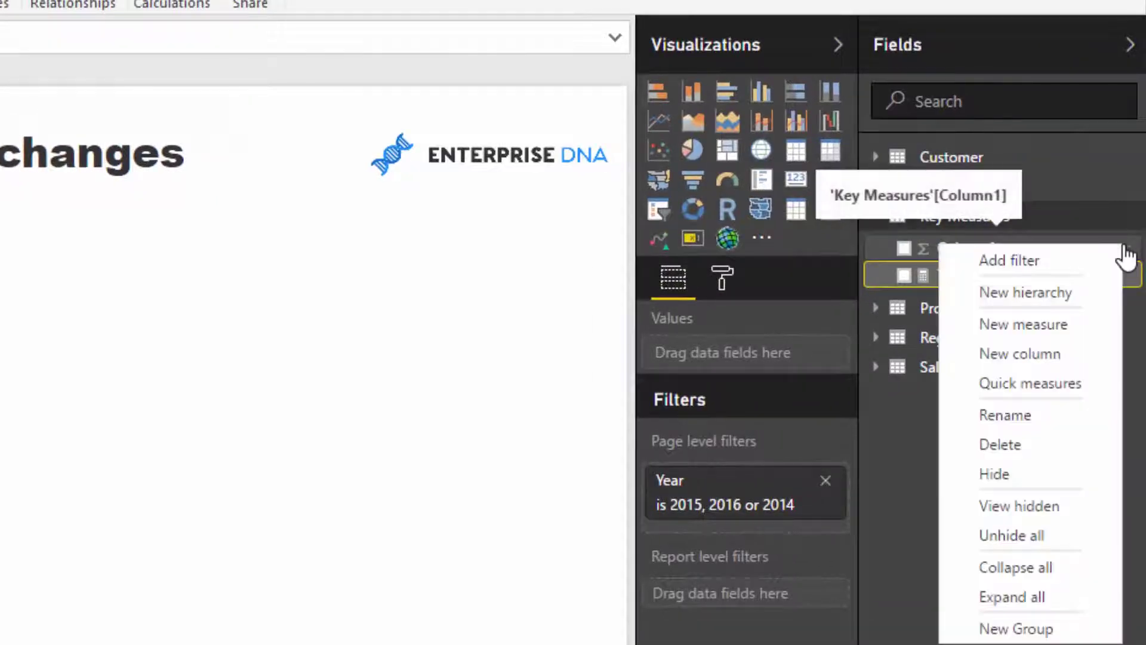
{"action": "left_click", "coordinate": [1030, 475]}
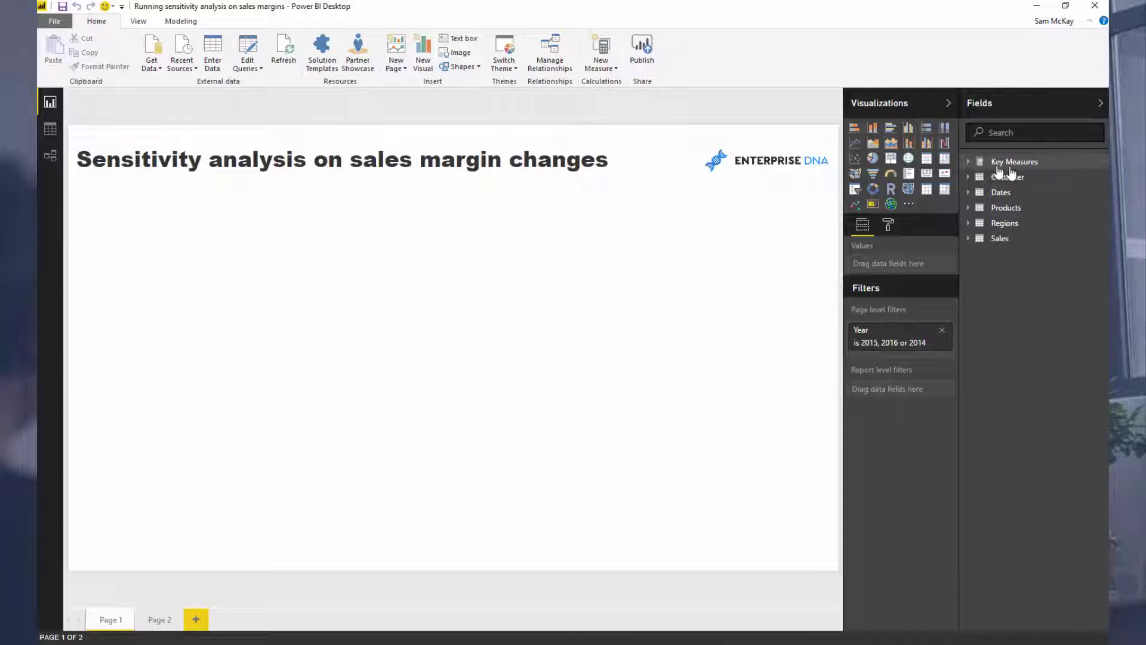
{"action": "left_click", "coordinate": [572, 143]}
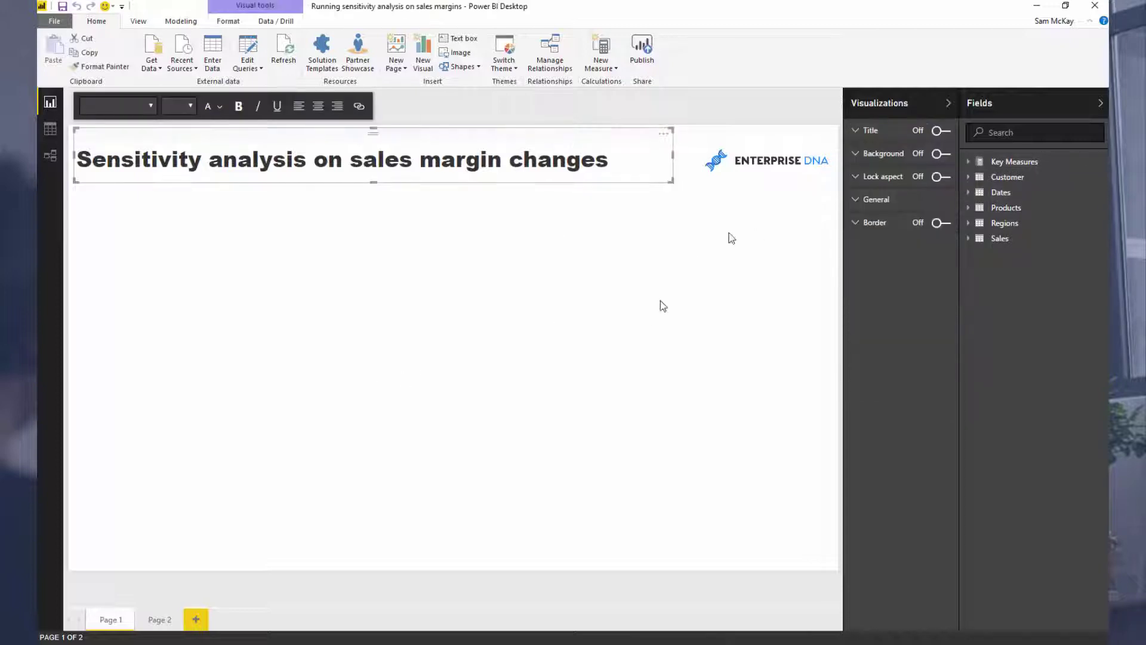
{"action": "left_click", "coordinate": [767, 314]}
Build a table visual of Product Name and Total Sales below the report title, and reposition and widen it.
{"action": "left_click", "coordinate": [985, 207]}
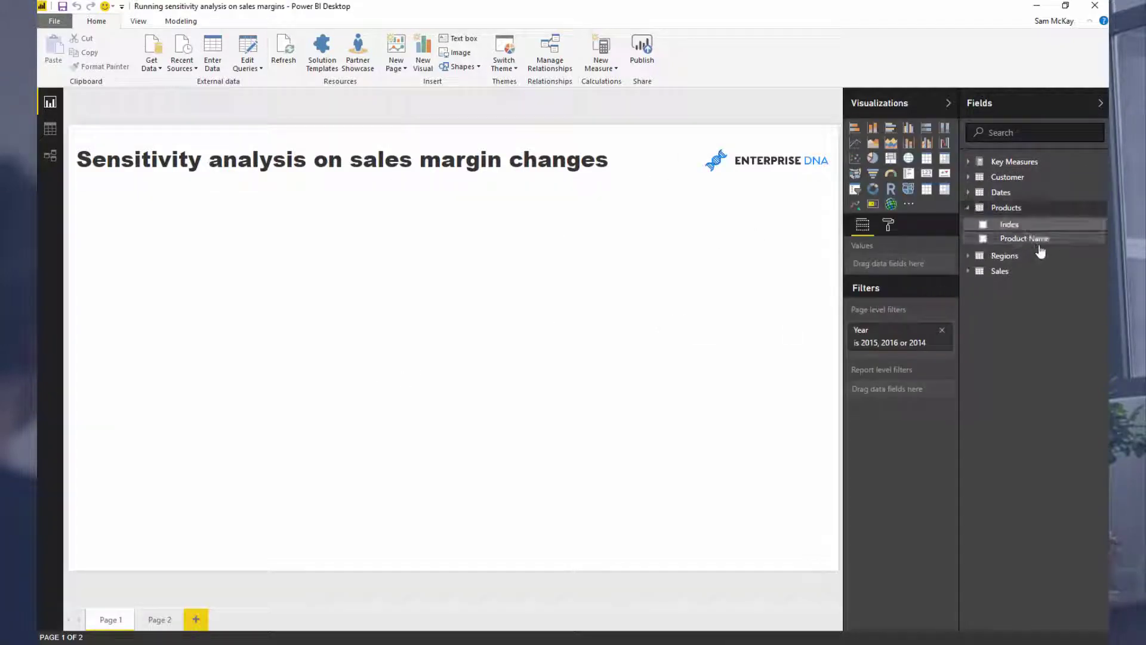
{"action": "left_click_drag", "start_coordinate": [1035, 245], "coordinate": [378, 235]}
{"action": "left_click", "coordinate": [1010, 164]}
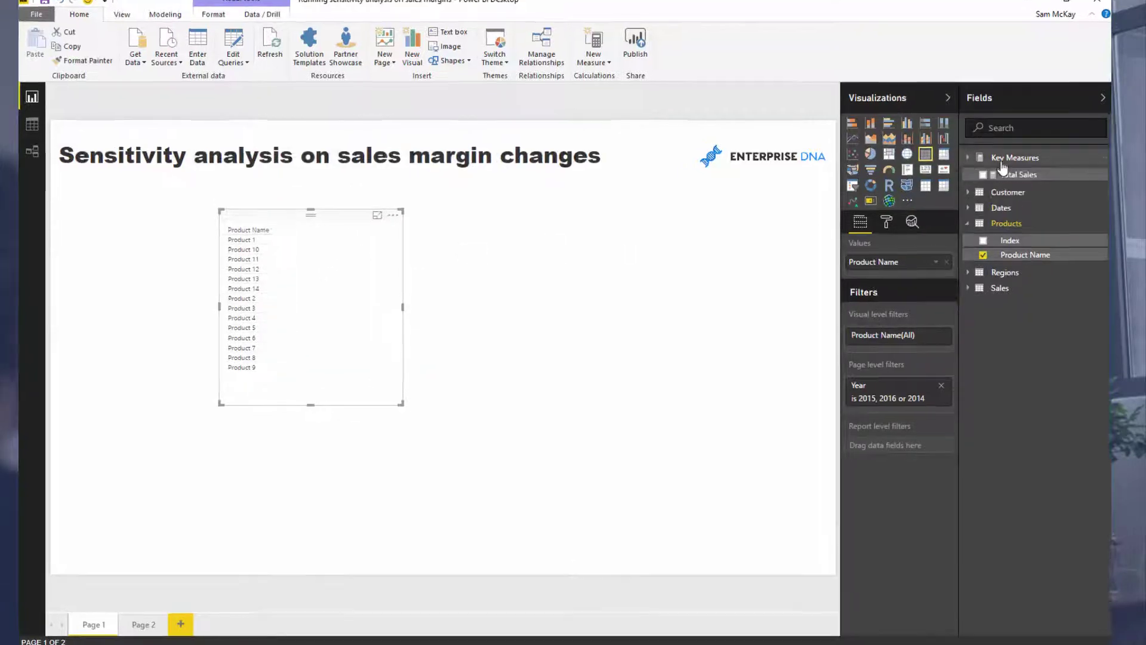
{"action": "left_click_drag", "start_coordinate": [1009, 173], "coordinate": [895, 273]}
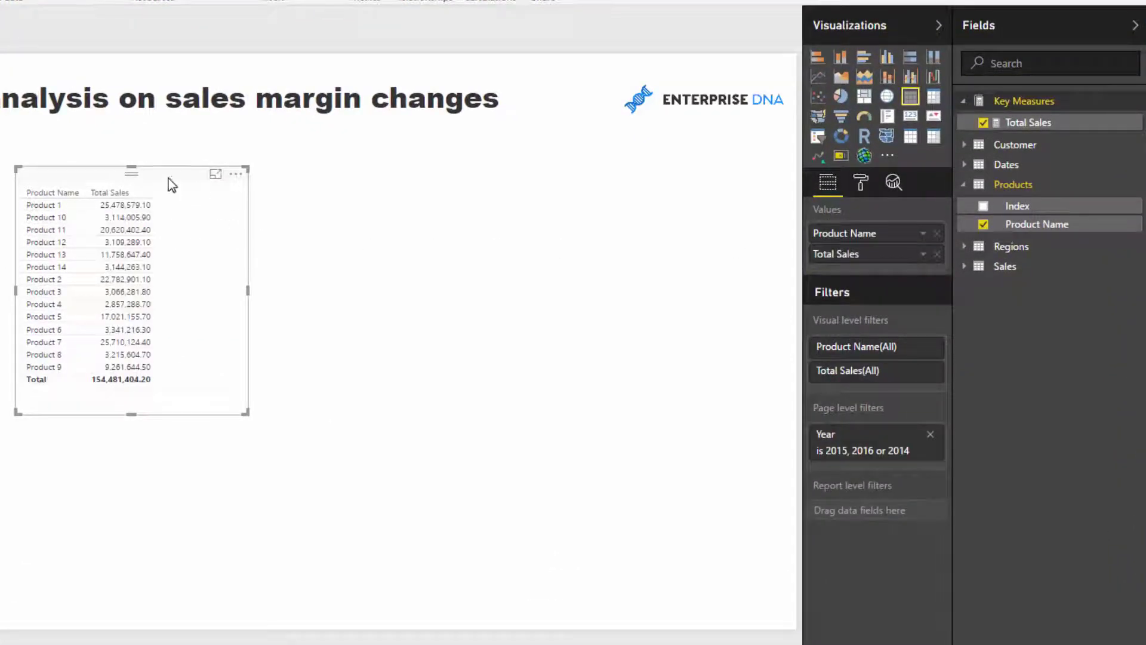
{"action": "left_click_drag", "start_coordinate": [174, 179], "coordinate": [196, 166]}
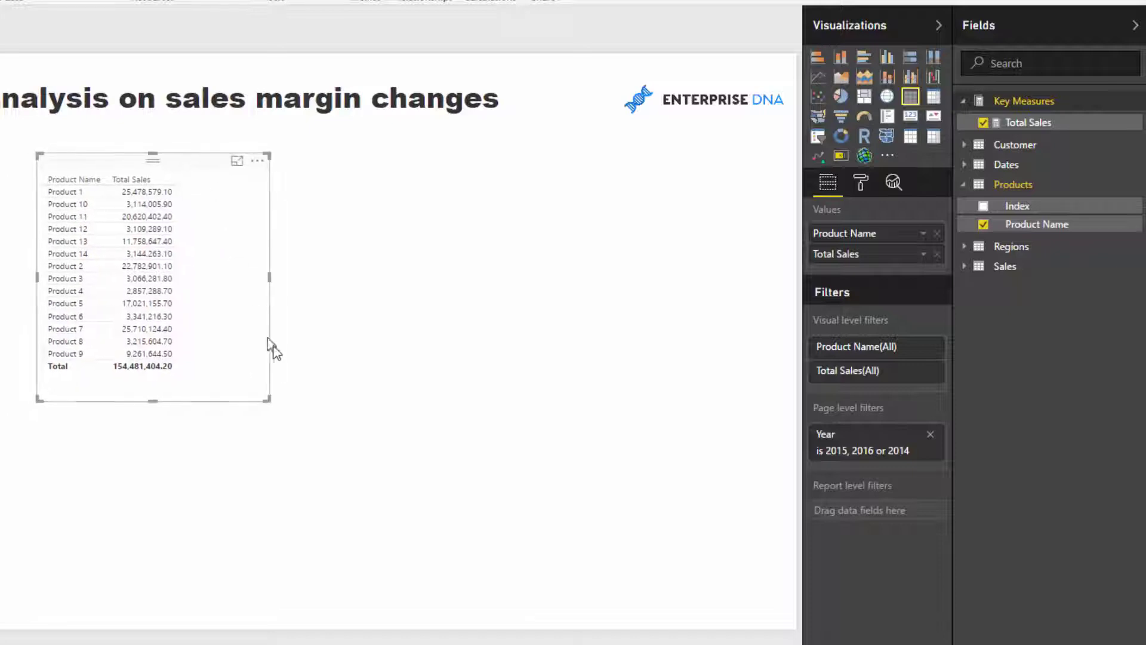
{"action": "left_click_drag", "start_coordinate": [267, 399], "coordinate": [356, 400]}
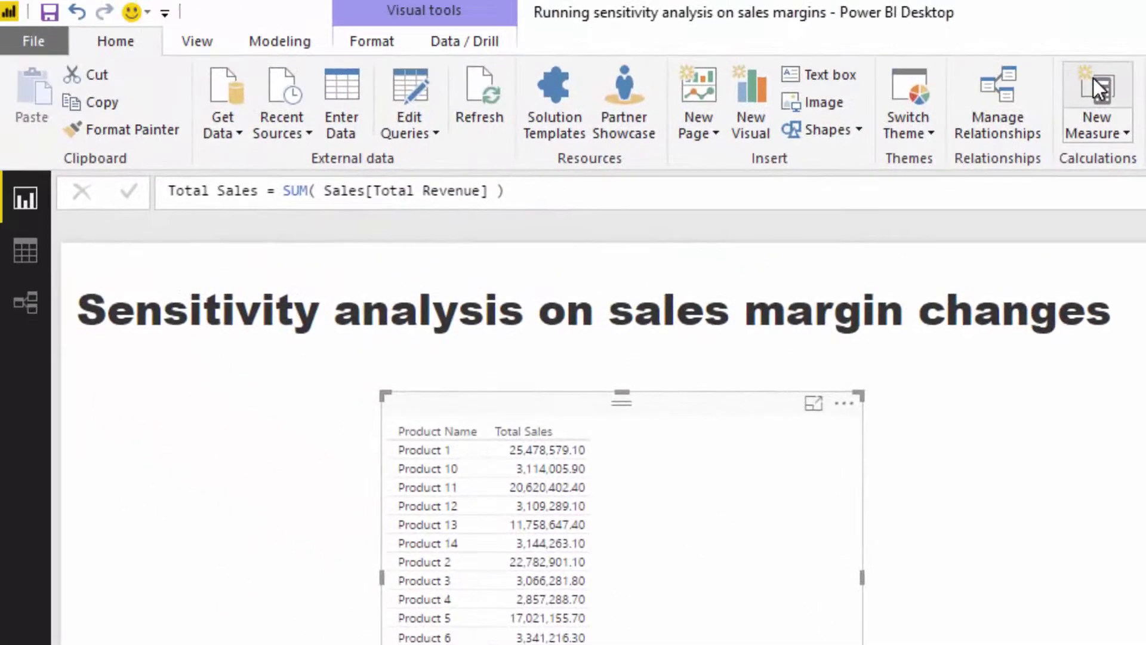
Create the measure Total Costs = SUMX( Sales, Sales[Total Unit Cost] * Sales[Order Quantity] ) and add it to the product table visual.
{"action": "left_click", "coordinate": [1095, 84]}
{"action": "type", "text": "To"}
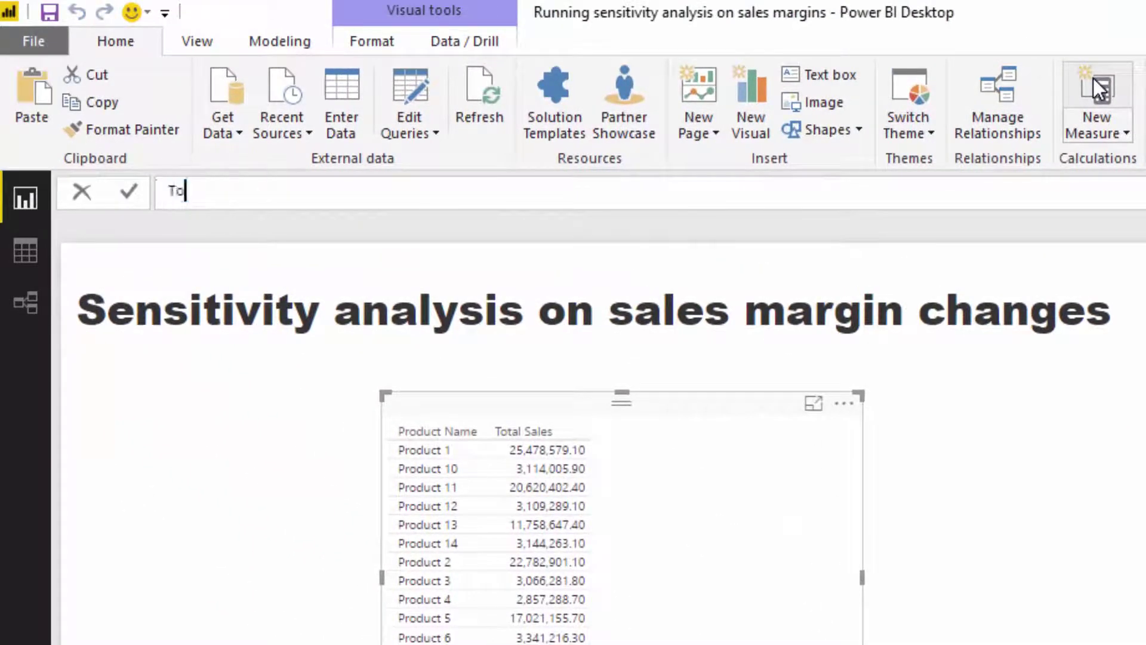
{"action": "type", "text": "tal Costs = SUMX( "}
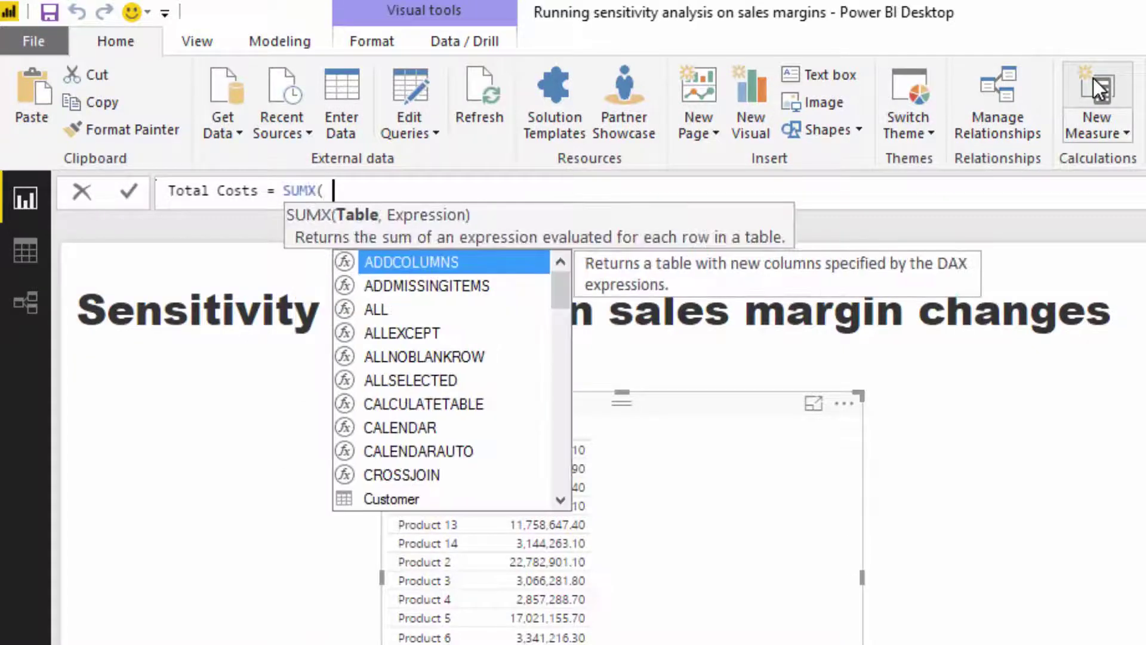
{"action": "type", "text": "Sales"}
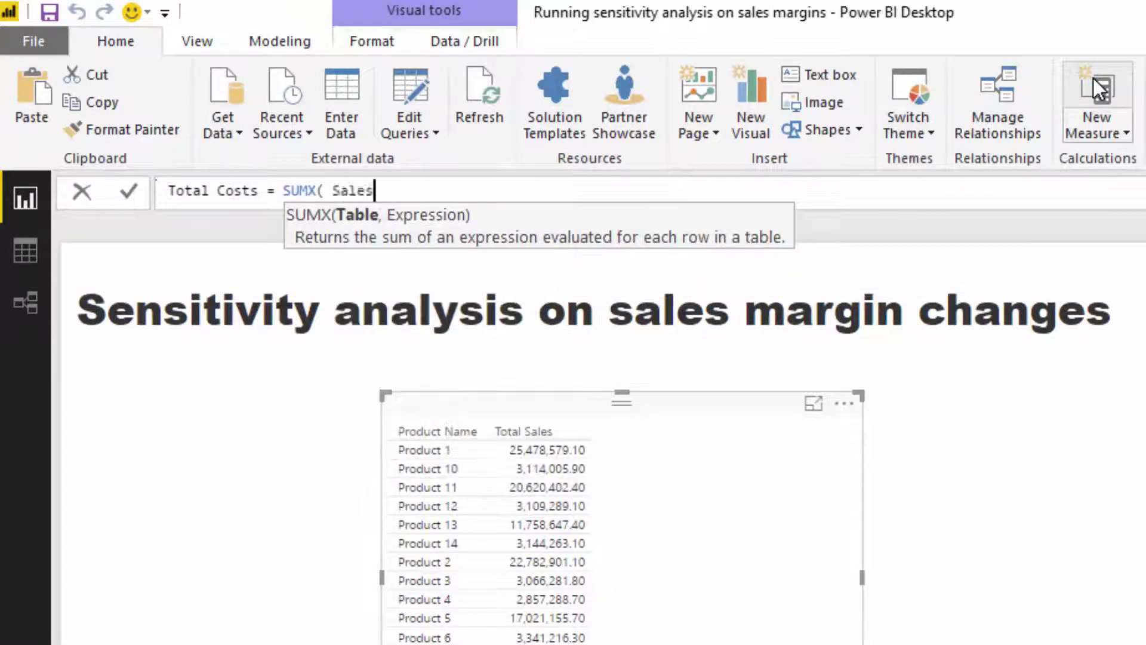
{"action": "type", "text": ", Sales["}
{"action": "type", "text": "Tot"}
{"action": "key", "text": "Up"}
{"action": "key", "text": "Tab"}
{"action": "type", "text": "* QUa"}
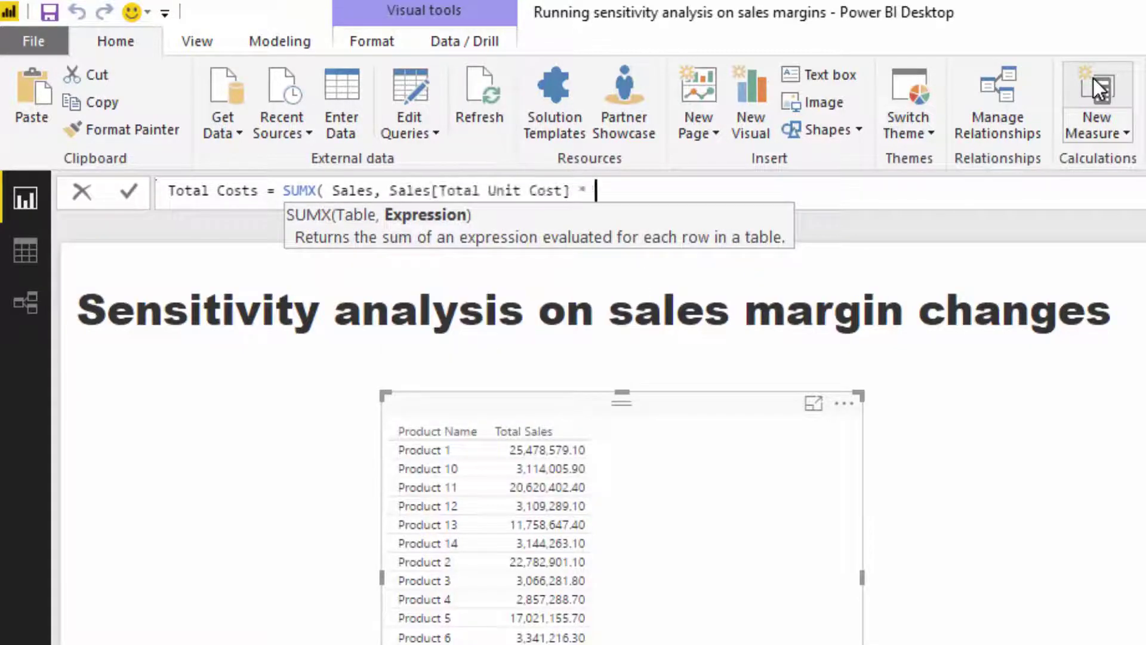
{"action": "key", "text": "Down"}
{"action": "key", "text": "Down"}
{"action": "key", "text": "Down"}
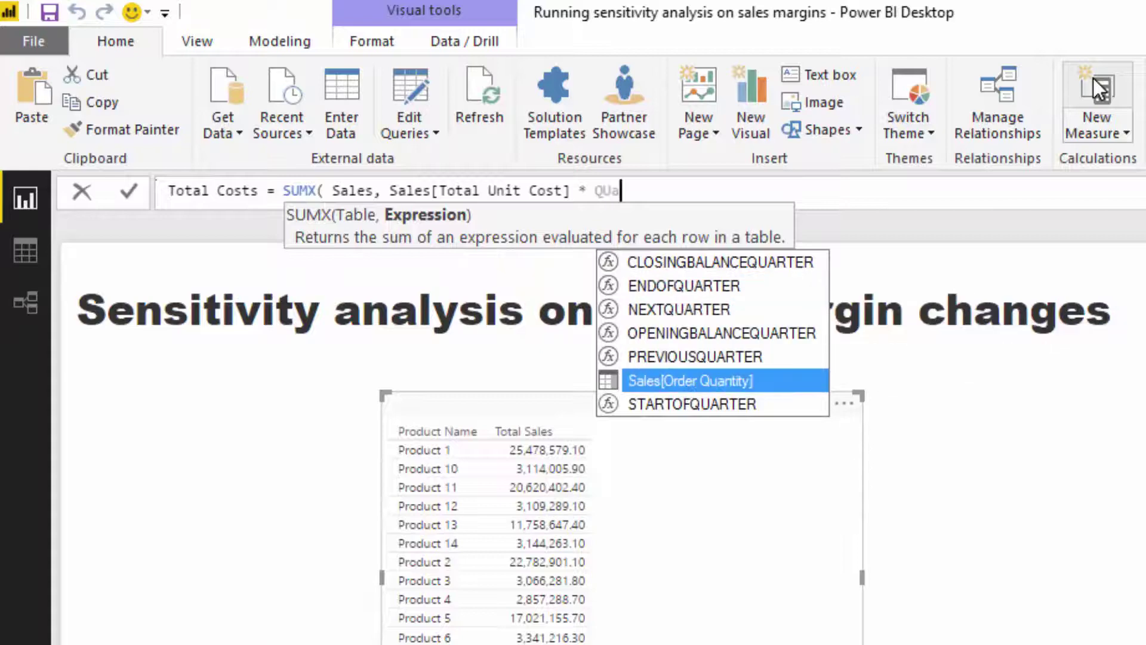
{"action": "key", "text": "Tab"}
{"action": "type", "text": ")"}
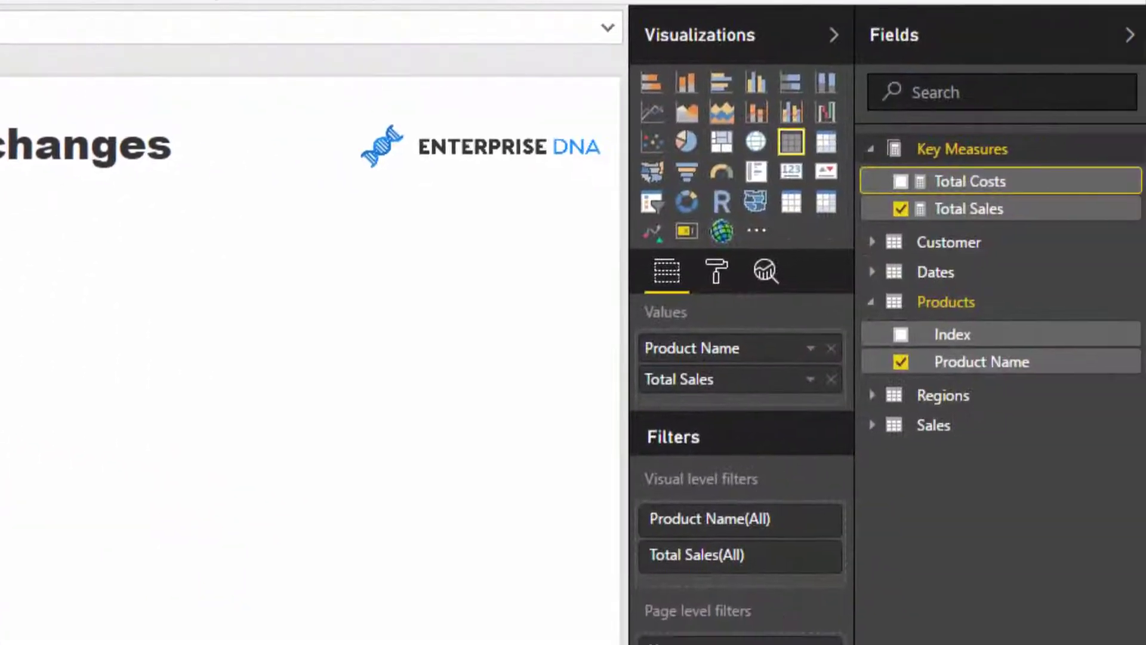
{"action": "left_click_drag", "start_coordinate": [946, 184], "coordinate": [749, 397]}
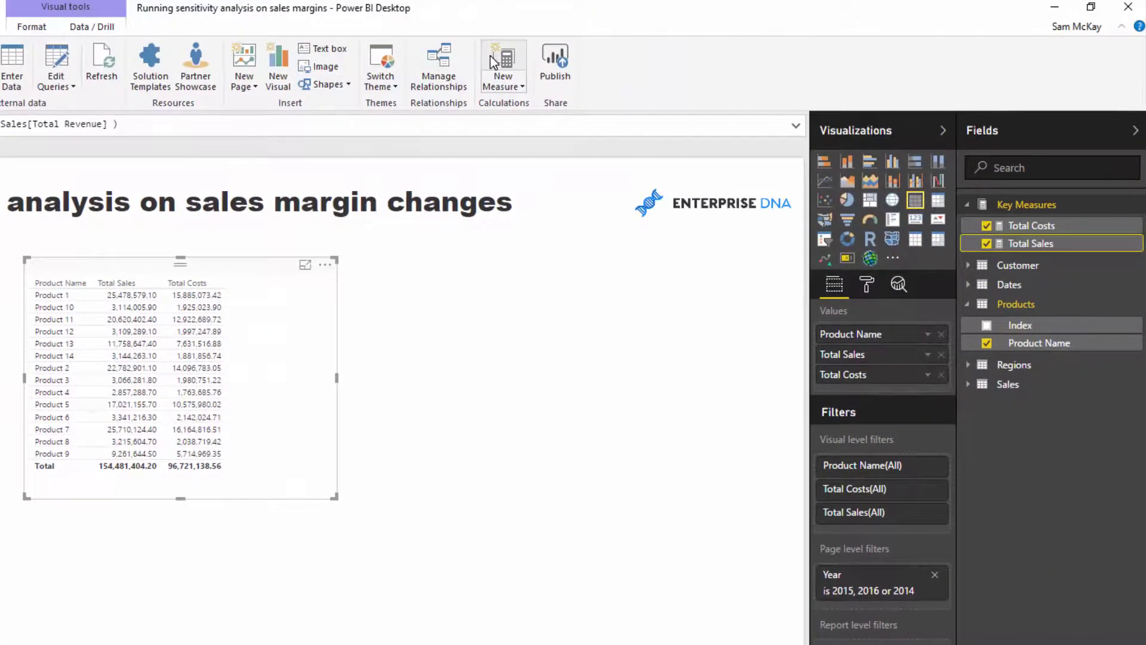
Create the measure Gross Revenue Margin = DIVIDE( [Total Sales] - [Total Costs], [Total Sales], 0 ).
{"action": "left_click", "coordinate": [610, 24]}
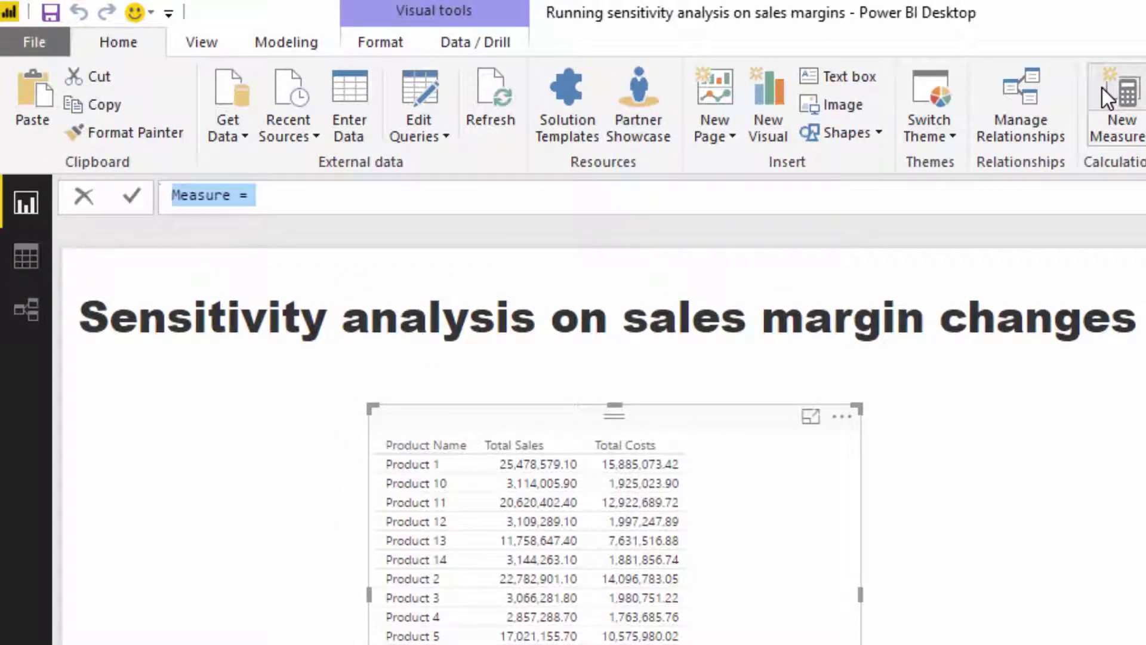
{"action": "type", "text": "Gr"}
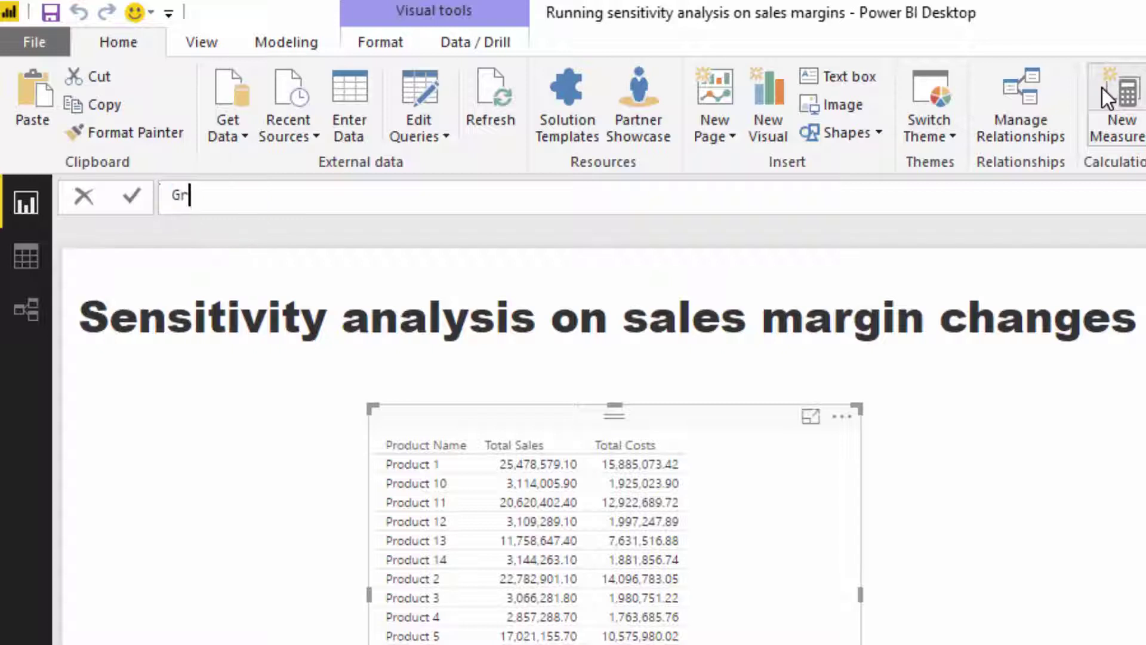
{"action": "type", "text": "oss Revenue Margin = DIVIDE("}
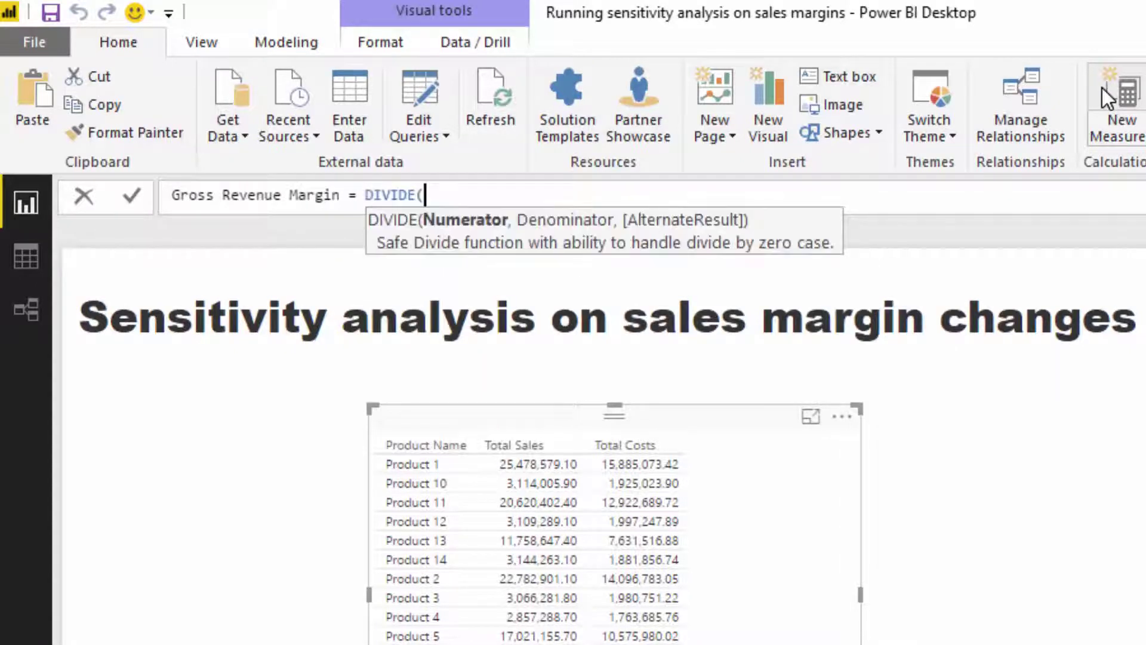
{"action": "type", "text": " Tota"}
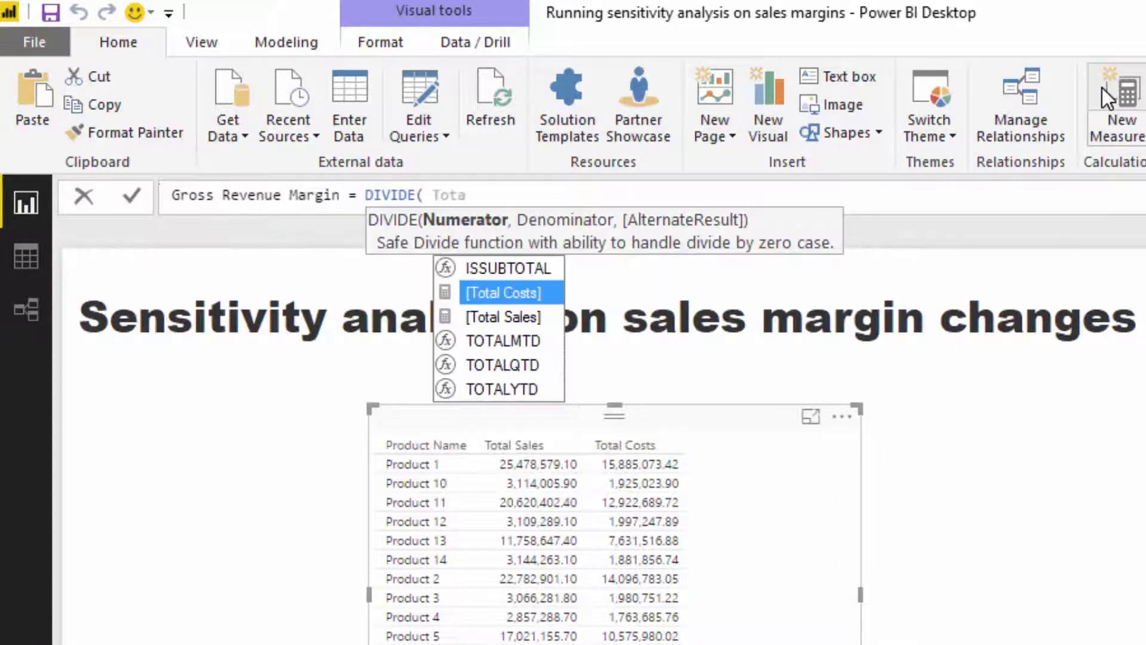
{"action": "key", "text": "Down"}
{"action": "key", "text": "Tab"}
{"action": "type", "text": "- Total"}
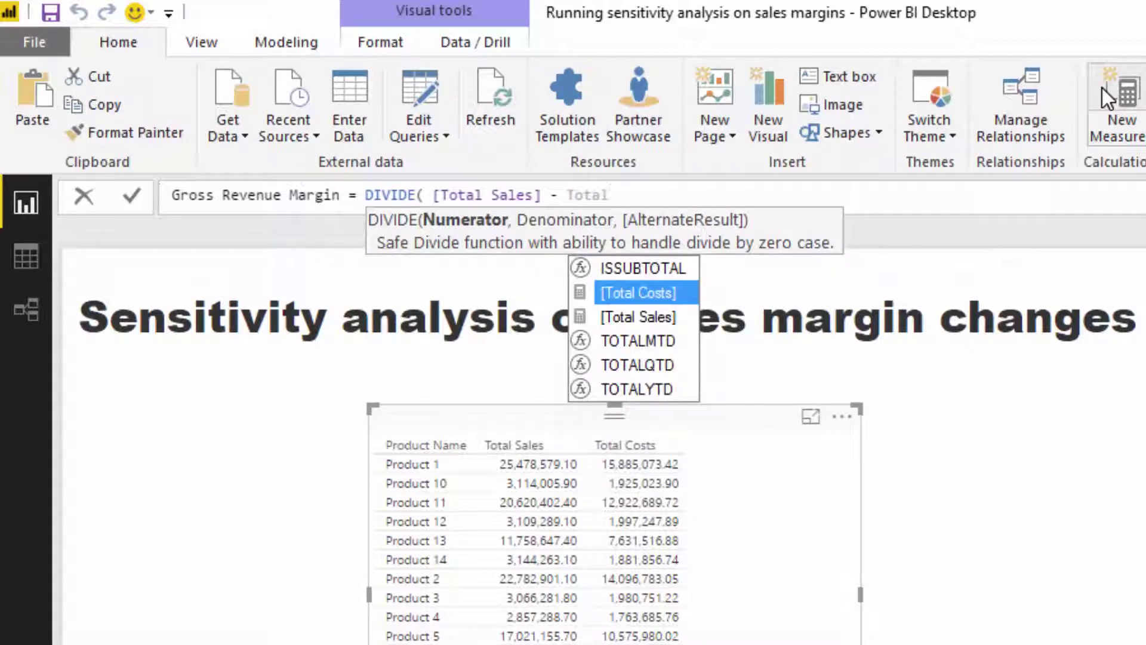
{"action": "key", "text": "Tab"}
{"action": "type", "text": ", Tota"}
{"action": "key", "text": "Tab"}
{"action": "type", "text": ", 0 )"}
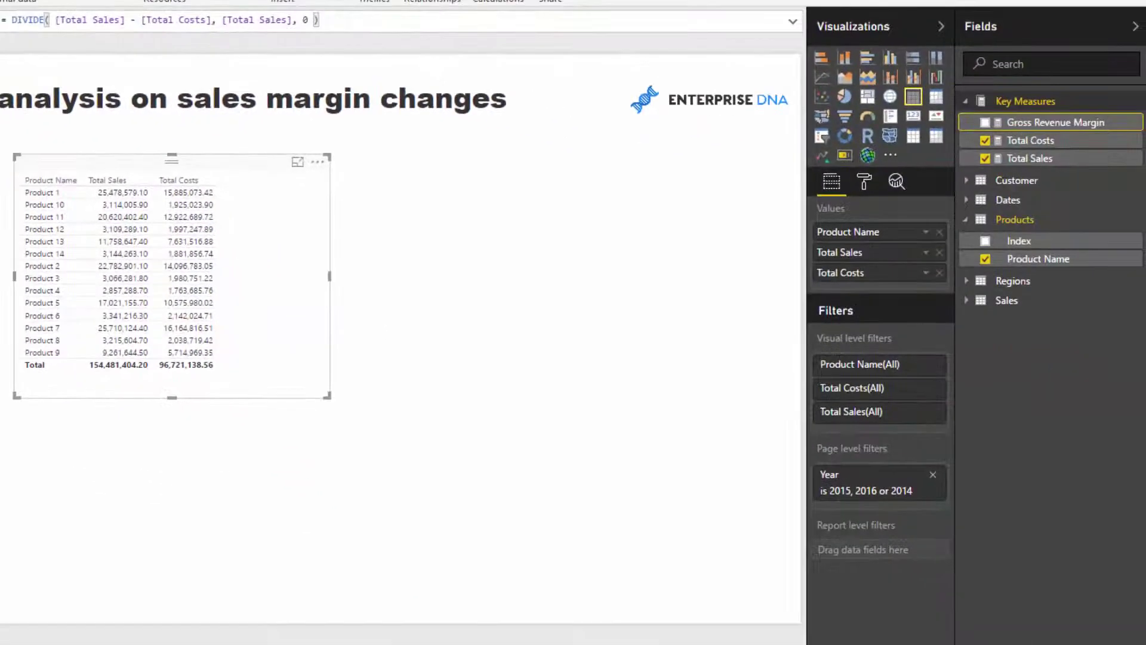
Add Gross Revenue Margin to the product table visual and select that measure in the Key Measures table.
{"action": "left_click_drag", "start_coordinate": [1037, 122], "coordinate": [245, 238]}
{"action": "left_click", "coordinate": [1038, 140]}
{"action": "left_click", "coordinate": [1037, 123]}
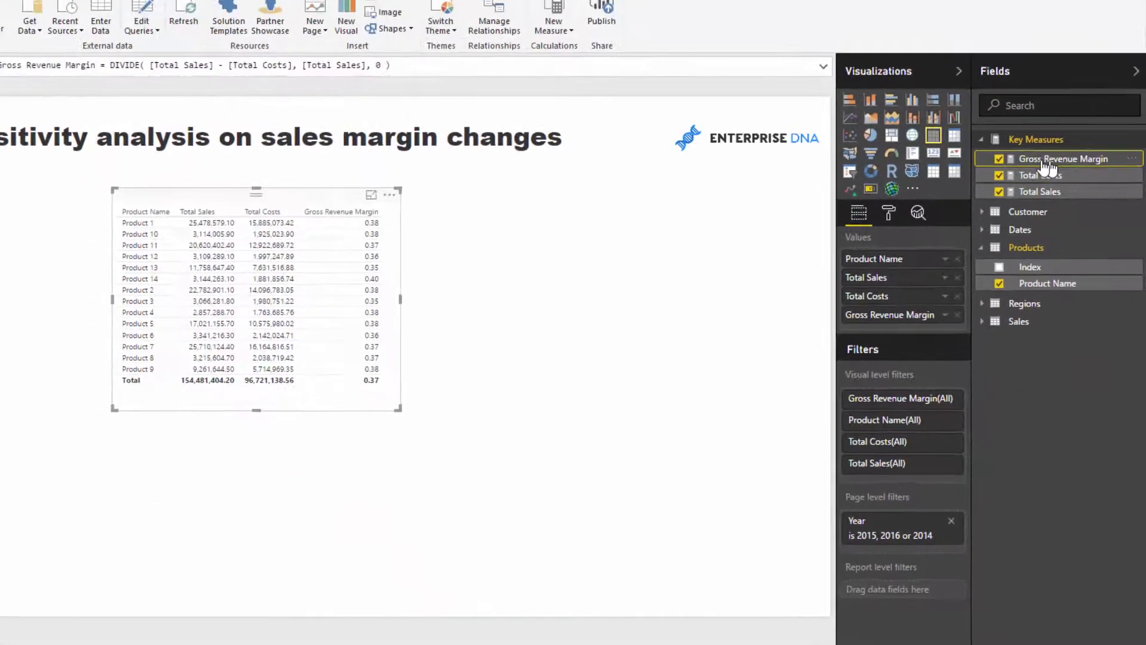
Format the Gross Revenue Margin measure as a percentage with 1 decimal place.
{"action": "left_click", "coordinate": [205, 22]}
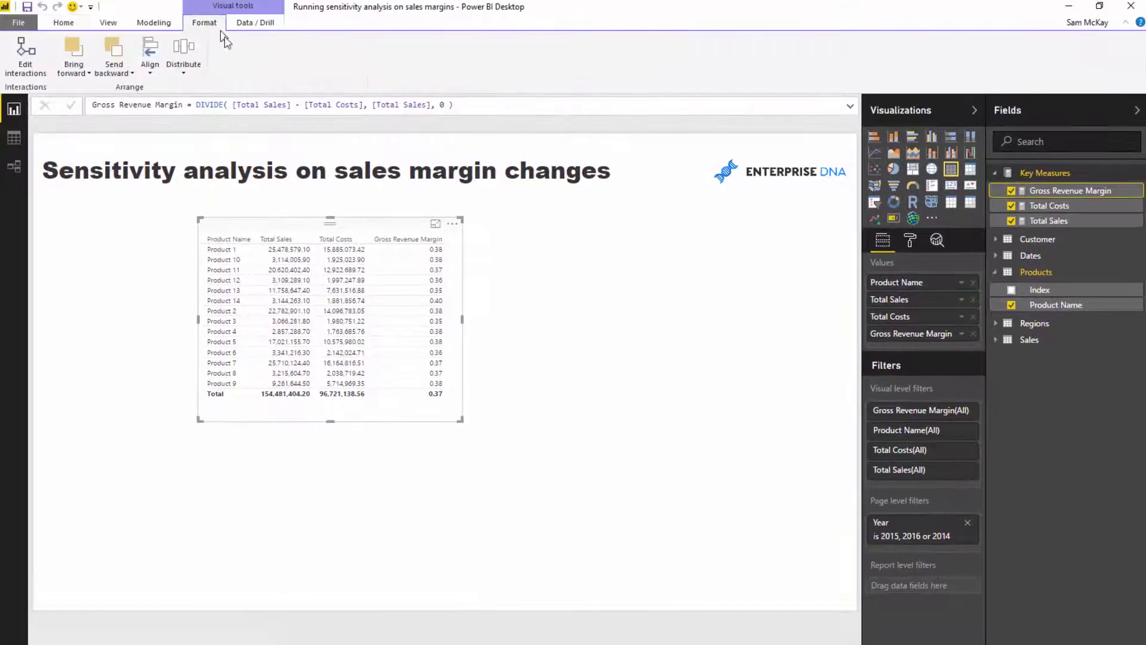
{"action": "left_click", "coordinate": [153, 23]}
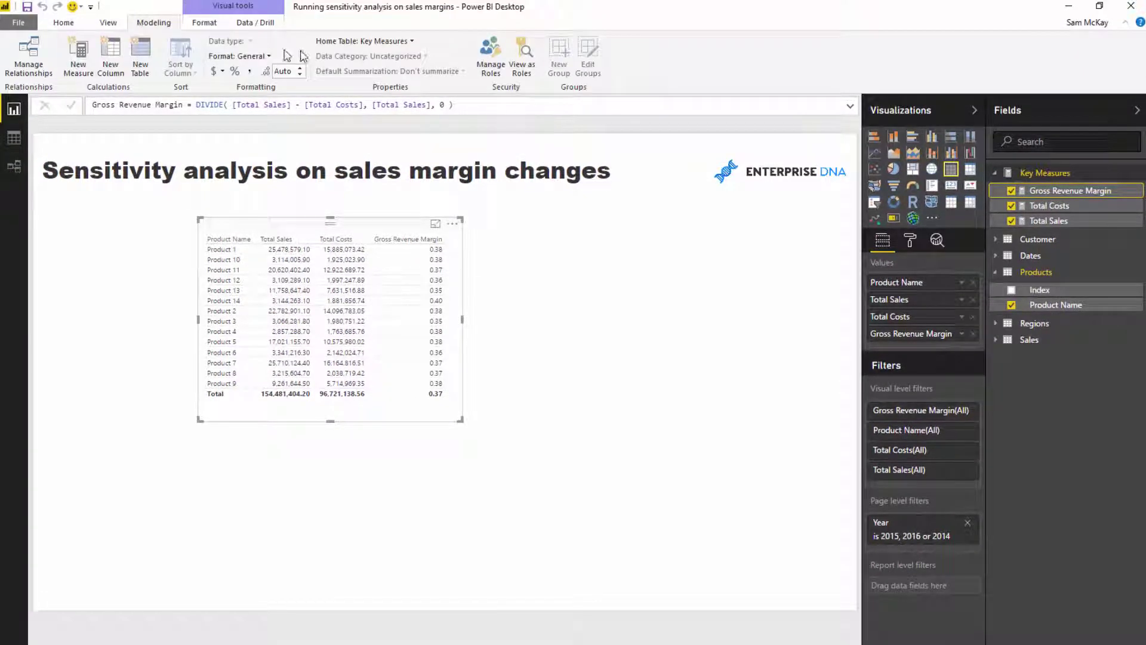
{"action": "left_click", "coordinate": [236, 72]}
{"action": "type", "text": "1"}
Move the product table visual slightly across the page and widen it.
{"action": "left_click_drag", "start_coordinate": [378, 228], "coordinate": [416, 237]}
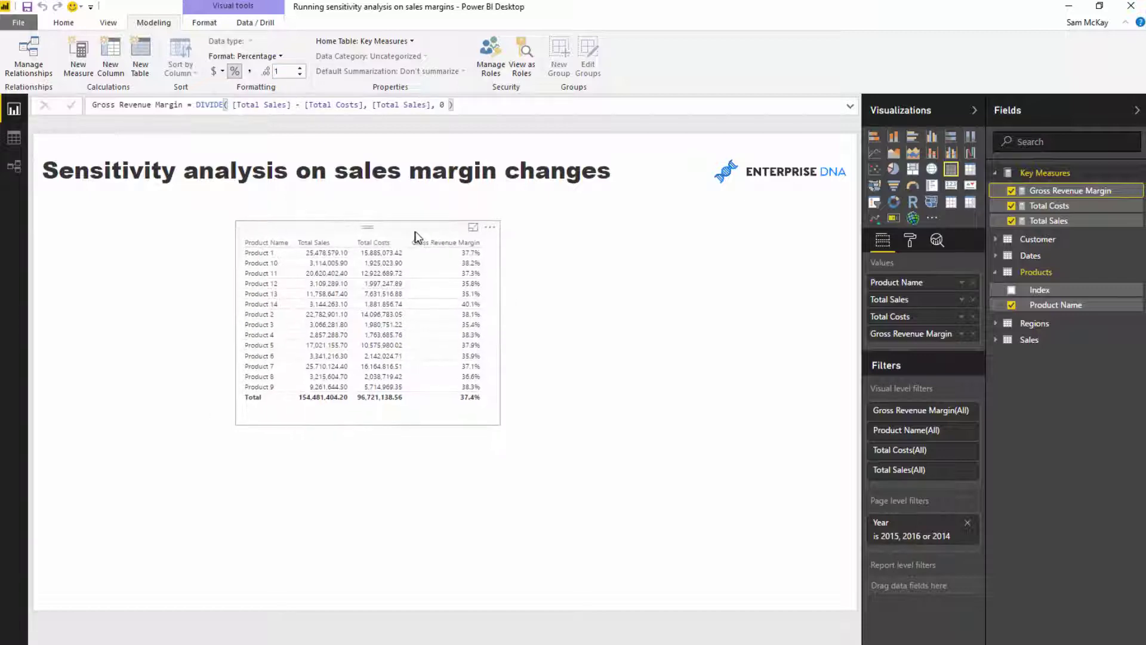
{"action": "left_click_drag", "start_coordinate": [500, 424], "coordinate": [548, 418]}
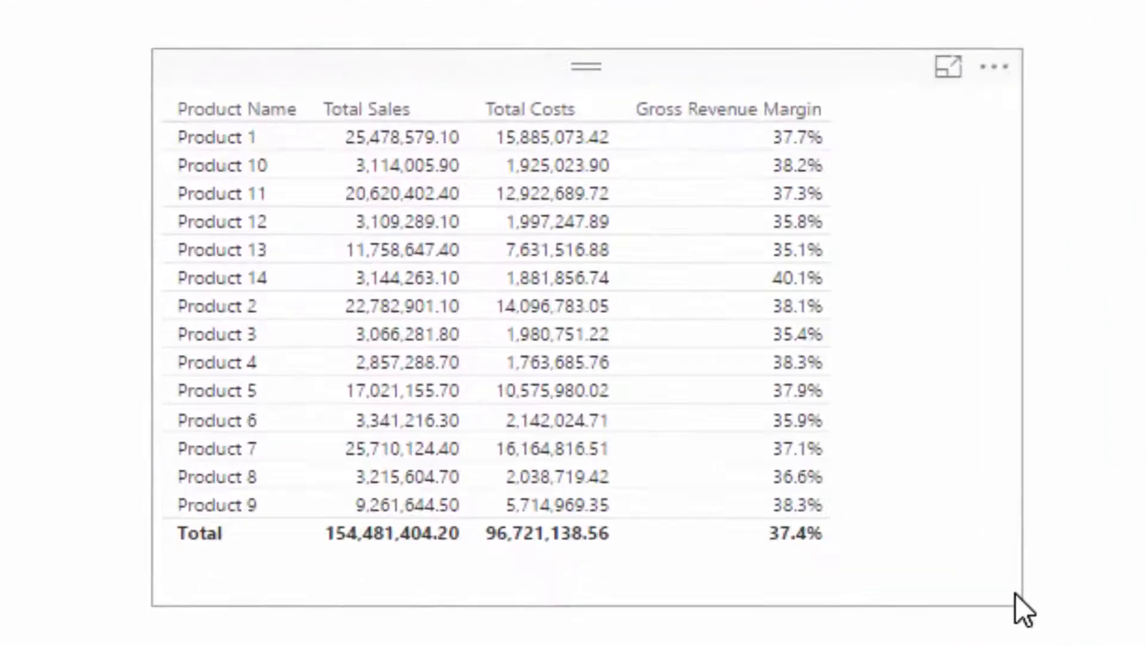
{"action": "left_click_drag", "start_coordinate": [1015, 593], "coordinate": [1015, 591]}
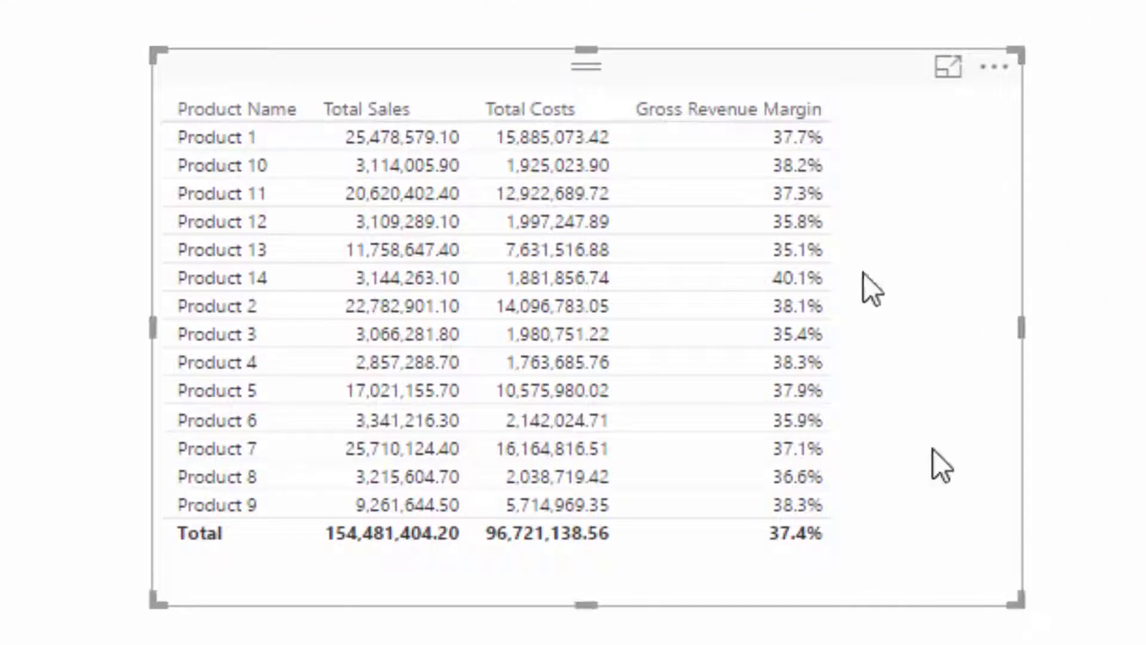
Sort the product table by Gross Revenue Margin in descending order and remove Total Costs and Total Sales from it.
{"action": "left_click", "coordinate": [813, 110]}
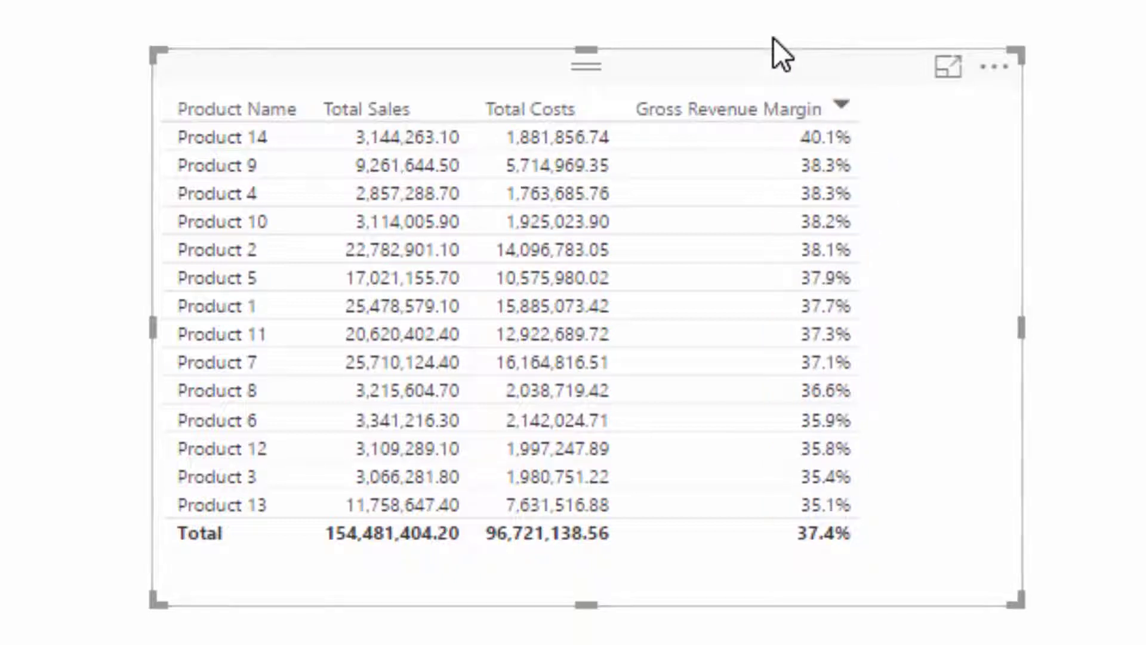
{"action": "left_click_drag", "start_coordinate": [774, 76], "coordinate": [800, 84]}
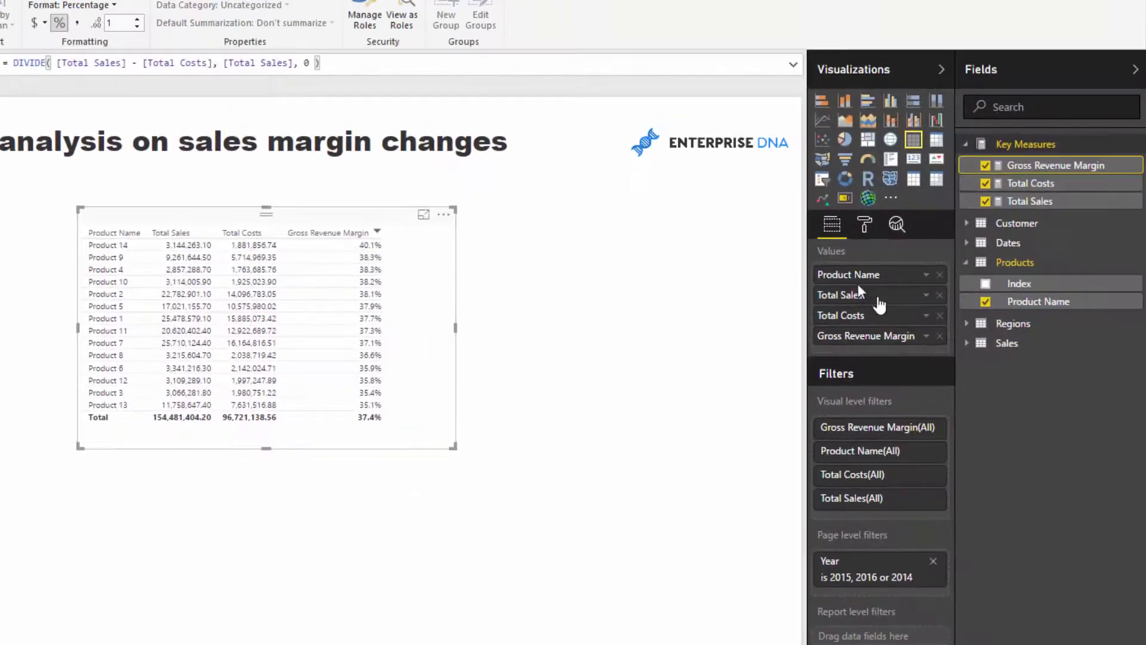
{"action": "left_click", "coordinate": [939, 315]}
{"action": "left_click", "coordinate": [940, 295]}
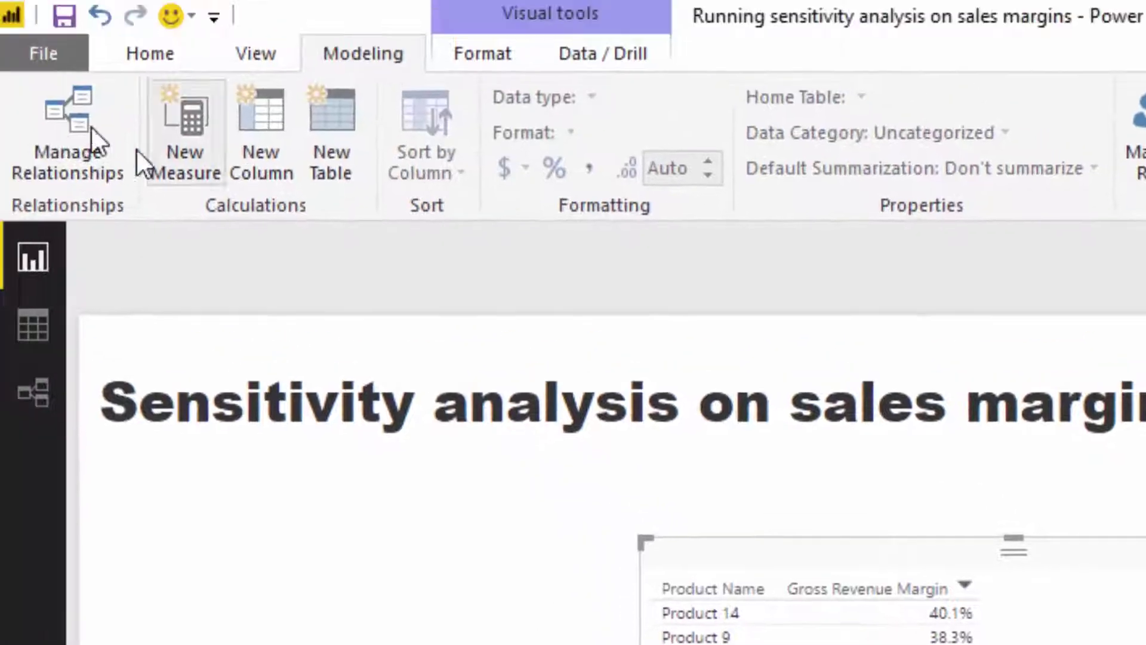
Start a manually entered data table and name it Margin Changes.
{"action": "left_click", "coordinate": [156, 56]}
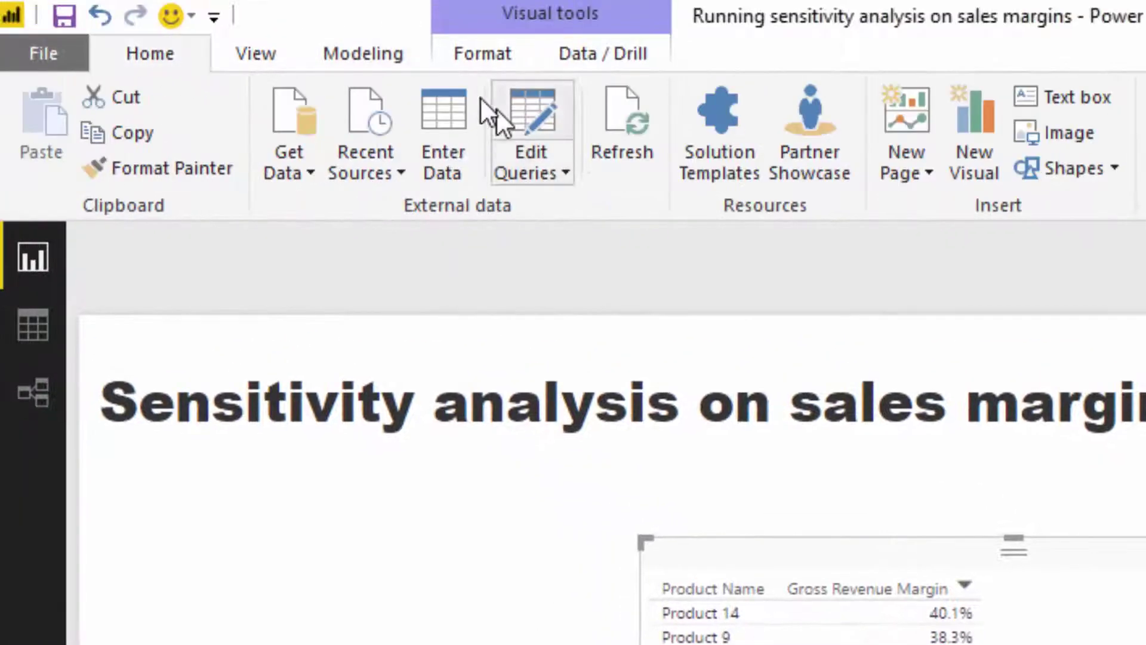
{"action": "left_click", "coordinate": [450, 111]}
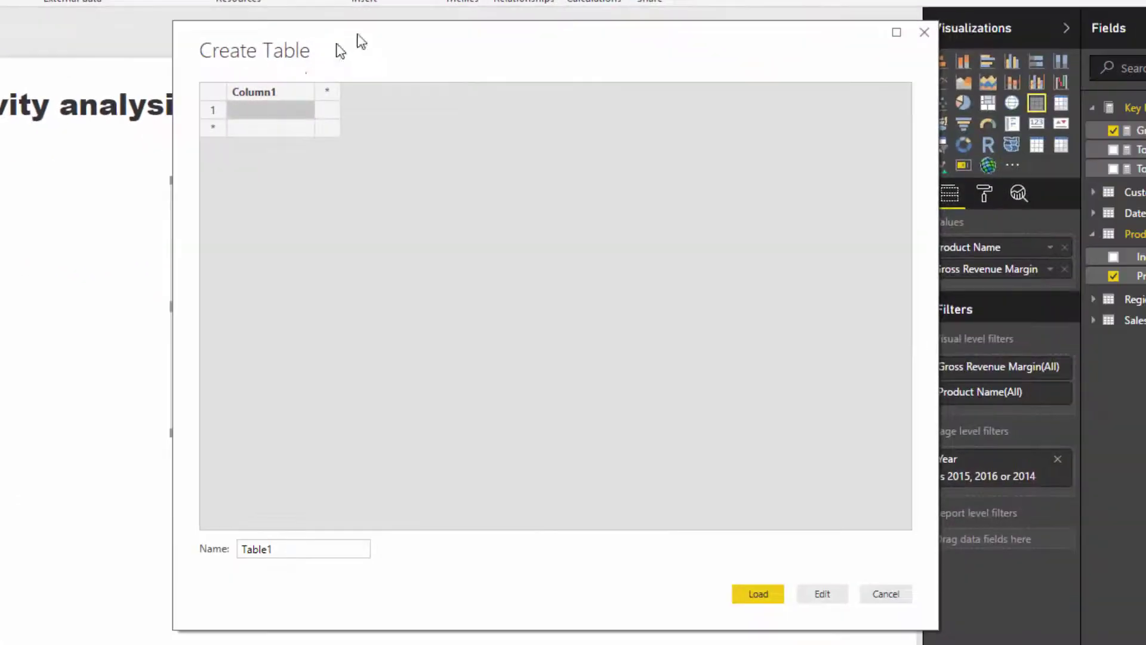
{"action": "left_click_drag", "start_coordinate": [370, 40], "coordinate": [375, 40]}
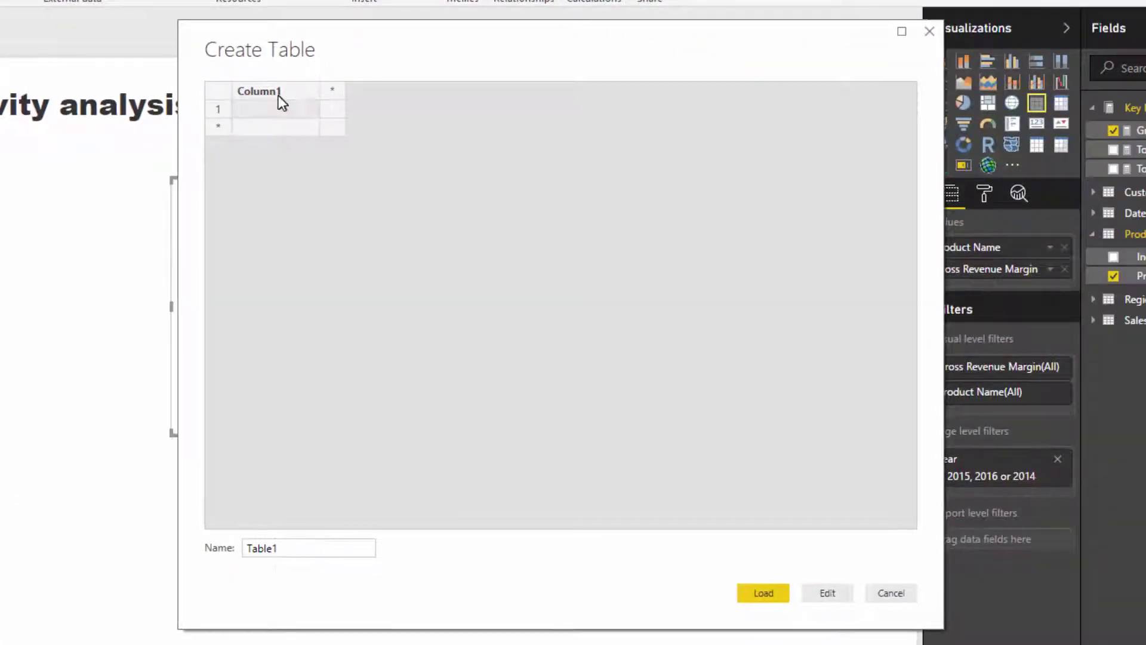
{"action": "left_click", "coordinate": [294, 548]}
{"action": "left_click_drag", "start_coordinate": [295, 546], "coordinate": [197, 546]}
{"action": "type", "text": "Margin"}
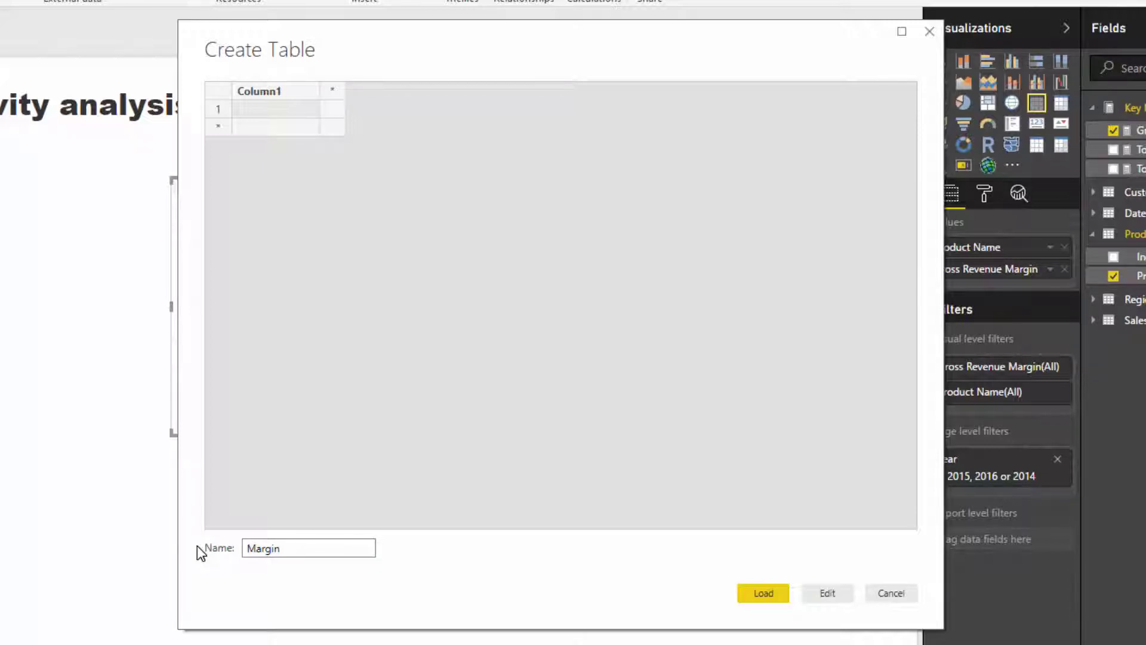
{"action": "type", "text": "Changes"}
Rename the first column of the Margin Changes table to Margin Adjustment.
{"action": "double_click", "coordinate": [284, 91]}
{"action": "type", "text": "Marg"}
{"action": "key", "text": "BackSpace"}
{"action": "key", "text": "BackSpace"}
{"action": "key", "text": "BackSpace"}
{"action": "key", "text": "BackSpace"}
{"action": "type", "text": "M"}
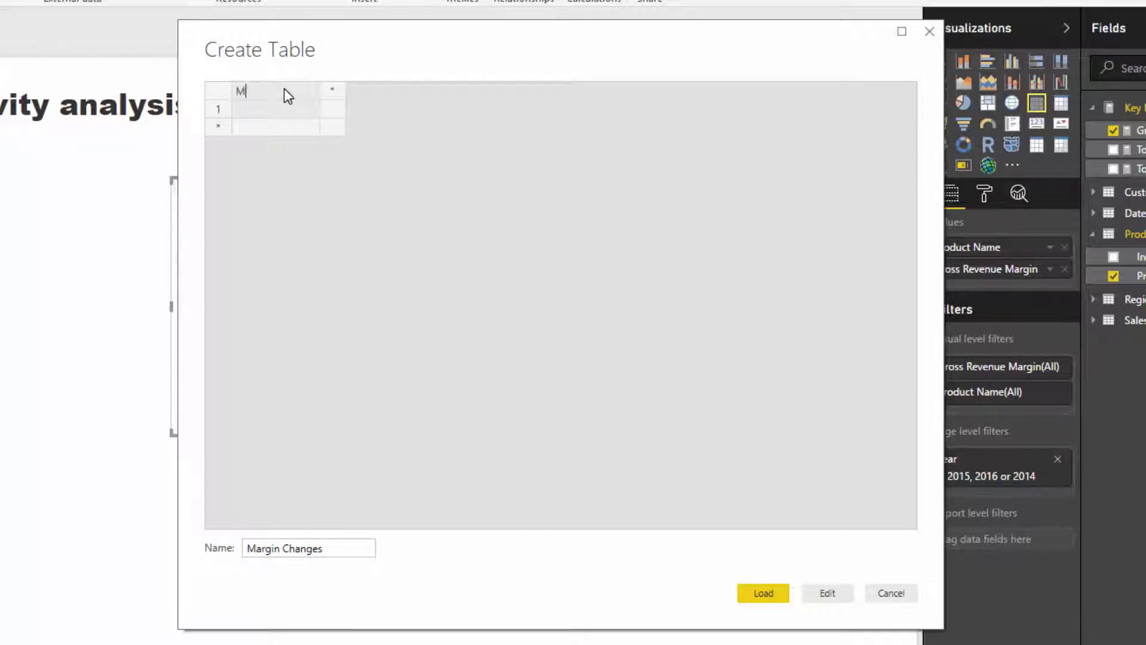
{"action": "type", "text": "argin Adjustment"}
{"action": "key", "text": "Home"}
{"action": "key", "text": "Delete"}
{"action": "key", "text": "Delete"}
{"action": "key", "text": "Delete"}
{"action": "key", "text": "Delete"}
{"action": "key", "text": "Delete"}
{"action": "key", "text": "Delete"}
{"action": "key", "text": "Delete"}
Enter -5%, 2%, 5%, 8% and 10% as the Margin Adjustment rows and load the table.
{"action": "left_click", "coordinate": [284, 111]}
{"action": "type", "text": "-5%"}
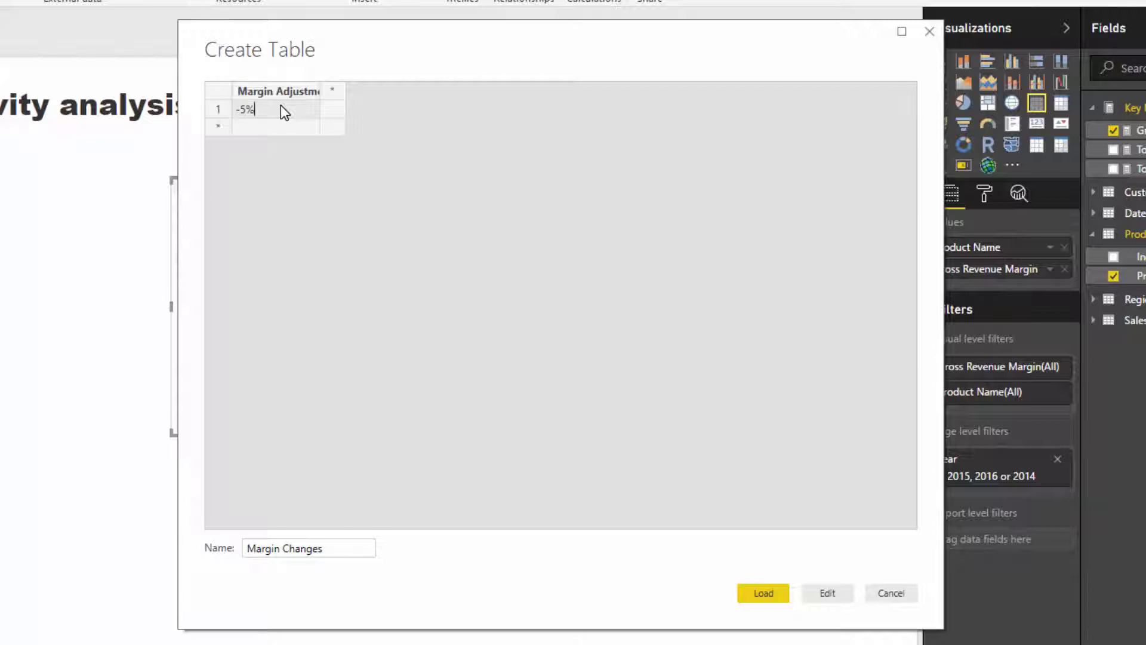
{"action": "left_click", "coordinate": [283, 129]}
{"action": "type", "text": "2%"}
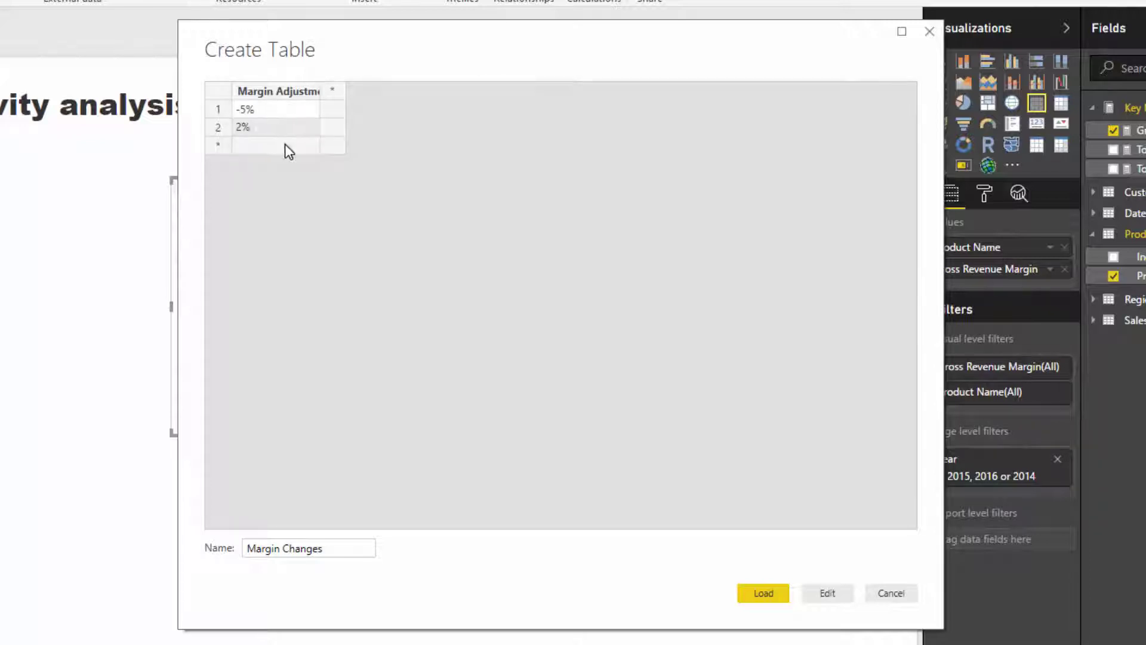
{"action": "left_click", "coordinate": [285, 144]}
{"action": "type", "text": "5%"}
{"action": "left_click", "coordinate": [283, 166]}
{"action": "type", "text": "8%"}
{"action": "left_click", "coordinate": [275, 181]}
{"action": "type", "text": "10%"}
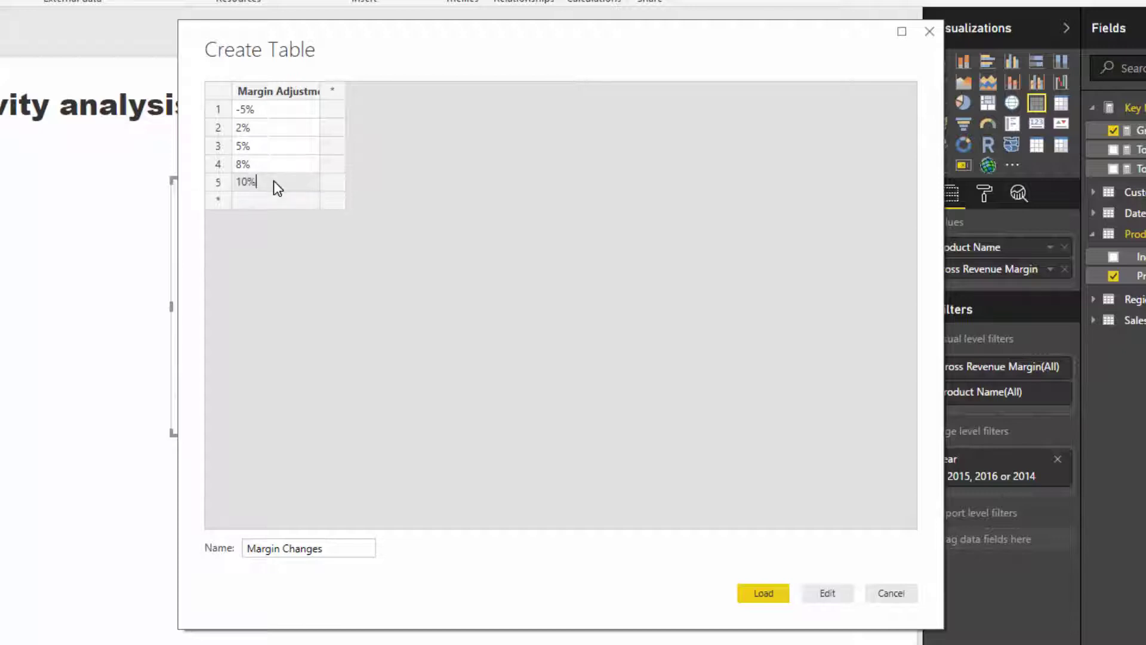
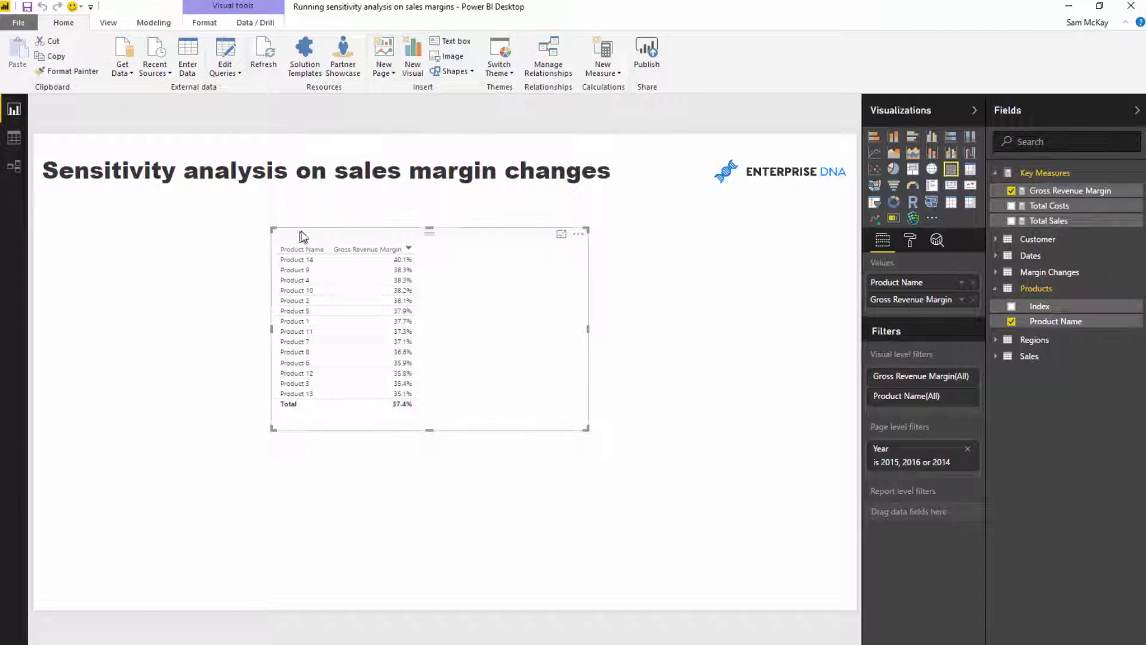
Add a Margin Adjustment slicer shown as a list beside the product table, below the report title.
{"action": "left_click_drag", "start_coordinate": [295, 236], "coordinate": [301, 235]}
{"action": "left_click", "coordinate": [1044, 272]}
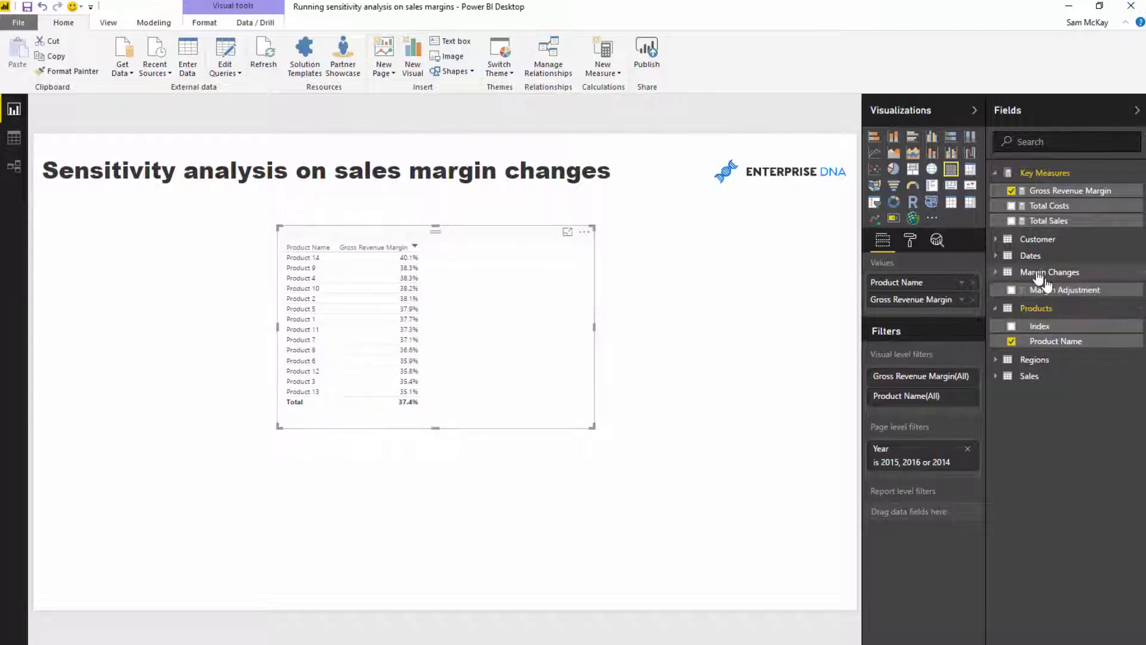
{"action": "left_click_drag", "start_coordinate": [1051, 289], "coordinate": [251, 295]}
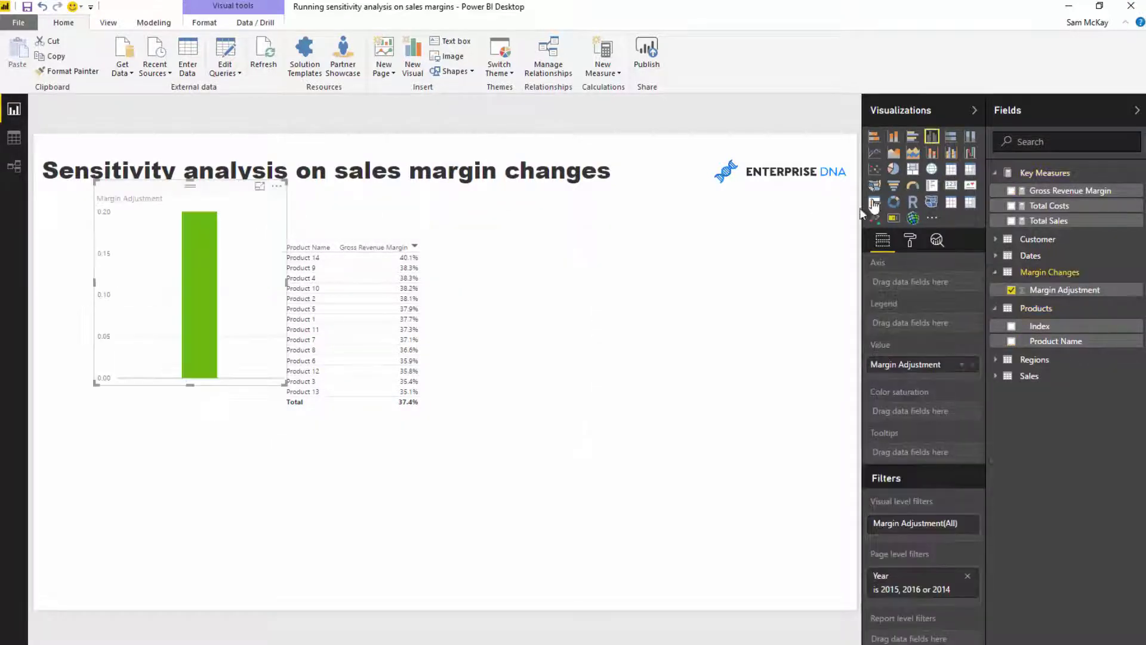
{"action": "left_click", "coordinate": [874, 203]}
{"action": "left_click", "coordinate": [273, 210]}
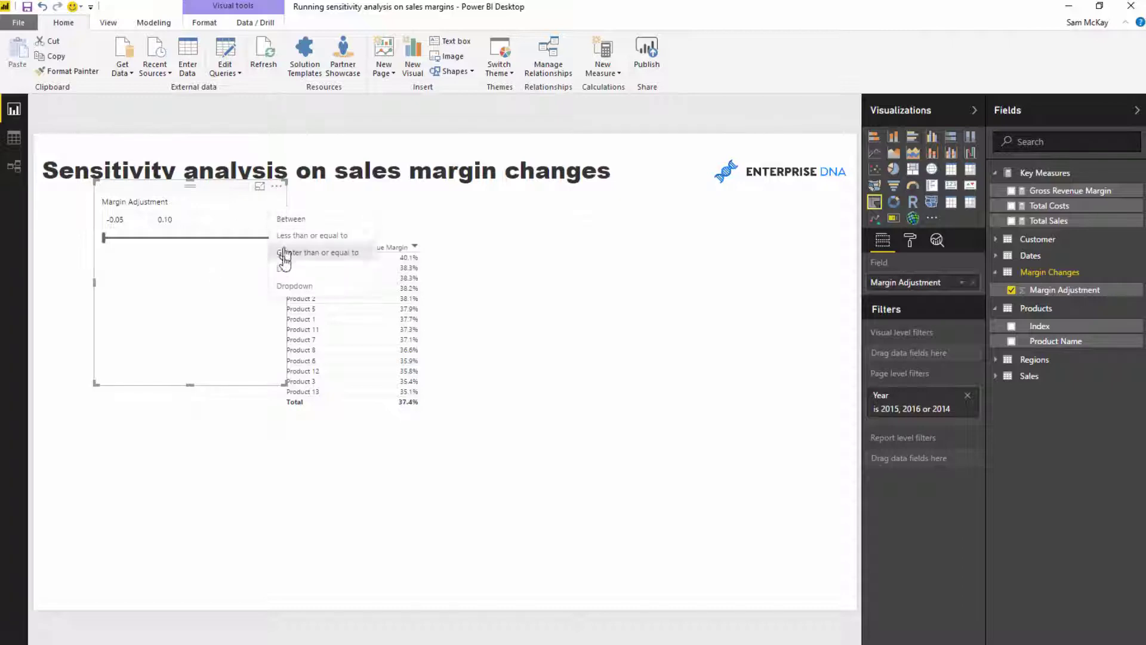
{"action": "left_click", "coordinate": [285, 272]}
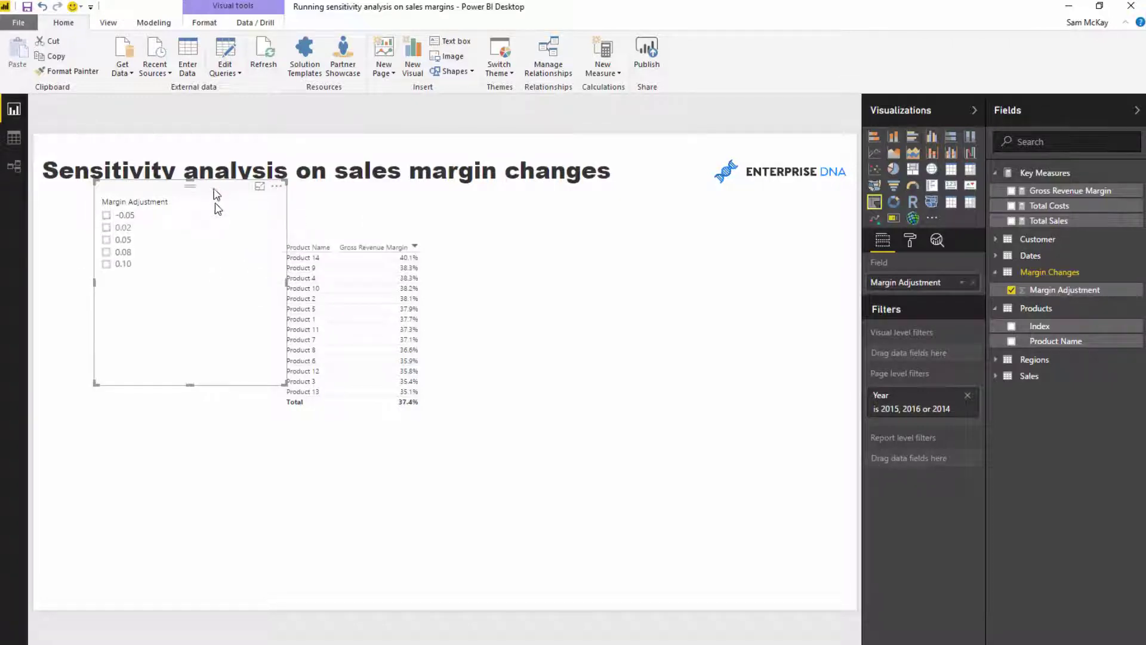
{"action": "left_click_drag", "start_coordinate": [215, 205], "coordinate": [218, 235]}
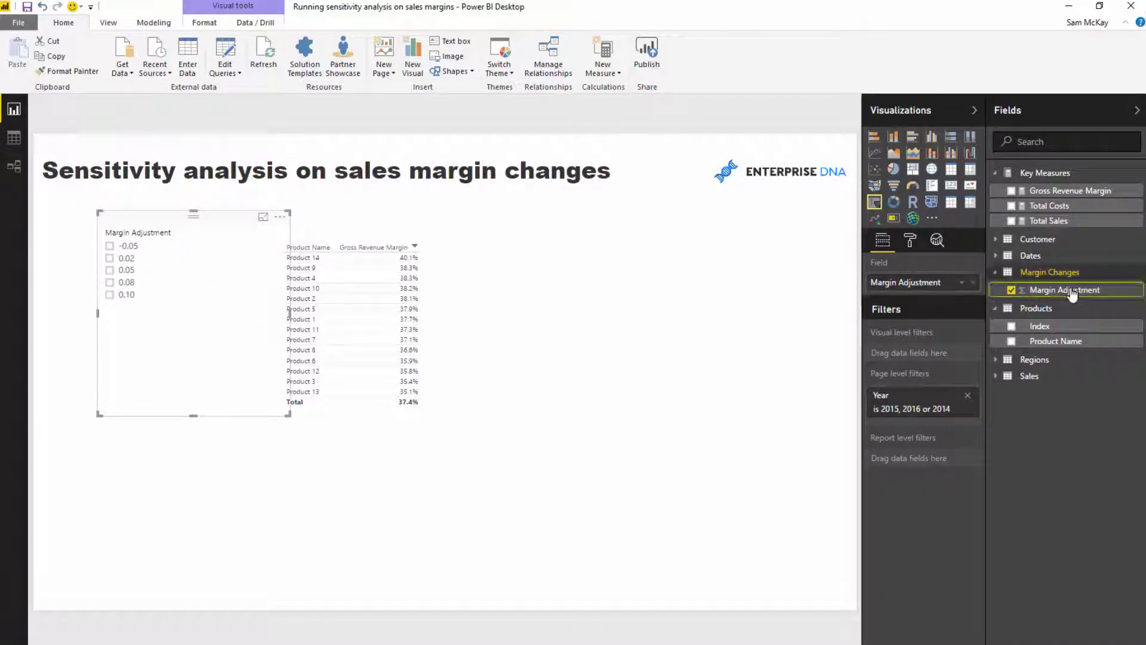
Format the Margin Adjustment column in the data view as a percentage with 0 decimal places and return to the report.
{"action": "left_click", "coordinate": [14, 138]}
{"action": "left_click", "coordinate": [1084, 240]}
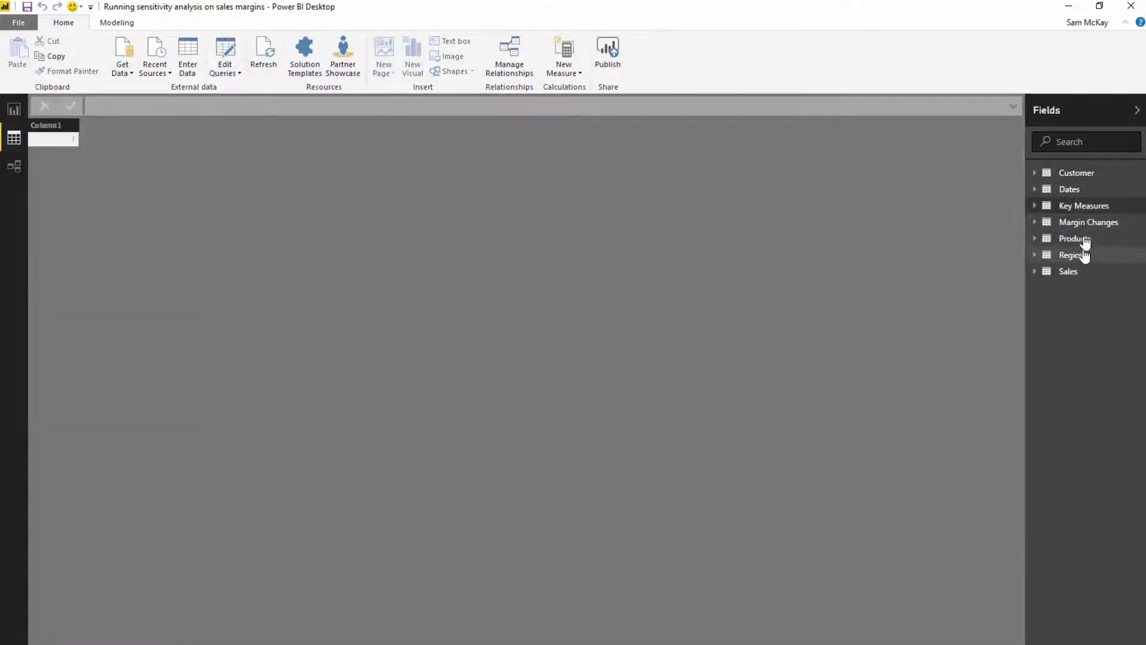
{"action": "left_click", "coordinate": [50, 123]}
{"action": "left_click", "coordinate": [116, 22]}
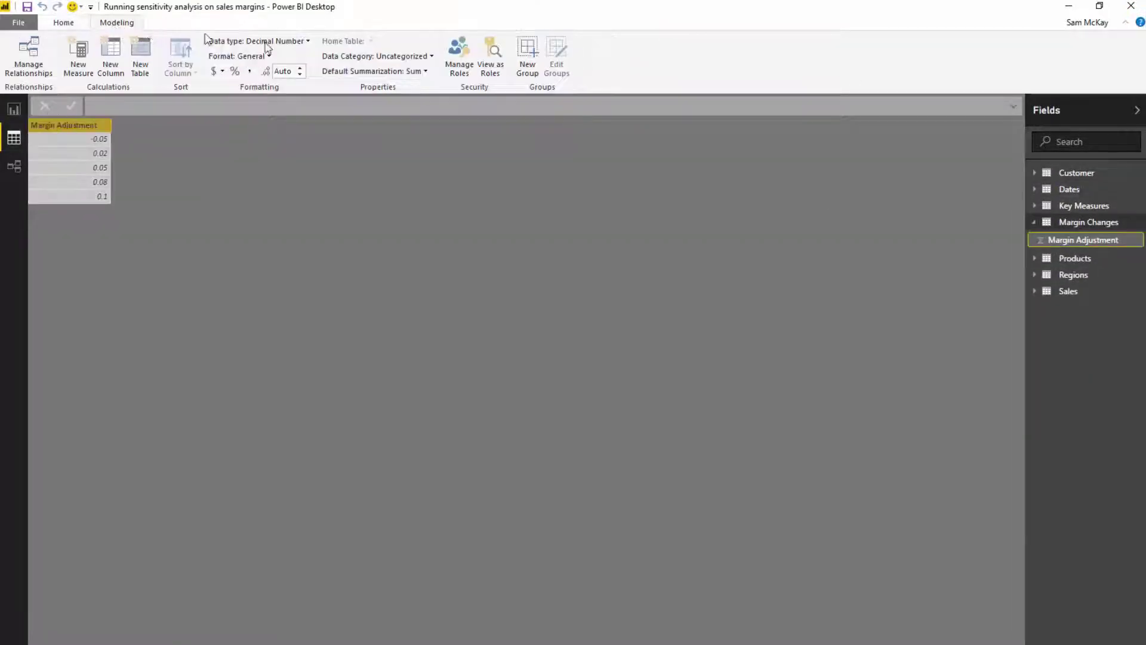
{"action": "left_click", "coordinate": [235, 71]}
{"action": "double_click", "coordinate": [280, 72]}
{"action": "type", "text": "0"}
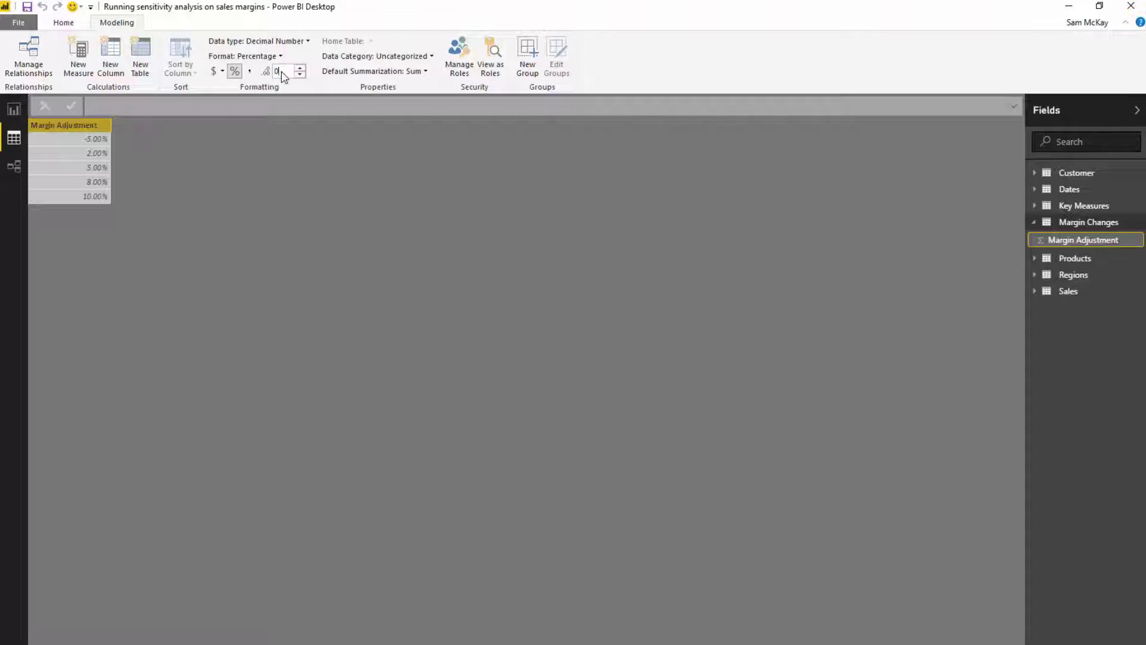
{"action": "left_click", "coordinate": [23, 114]}
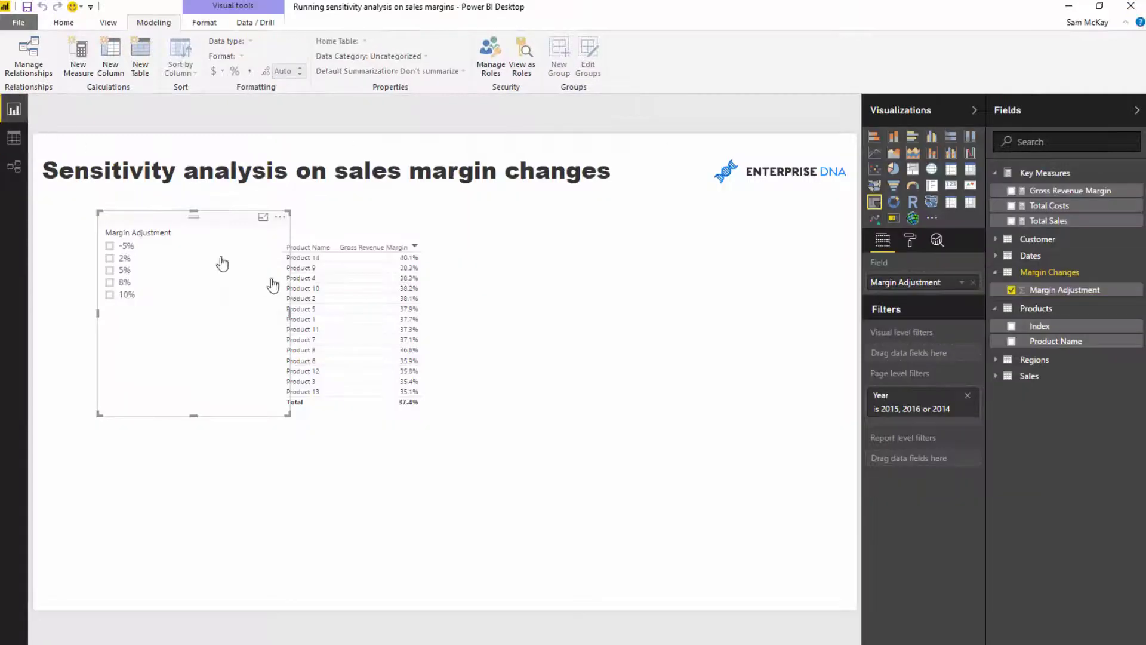
Resize the Margin Adjustment slicer to a compact box clear of the product table and select 5% in it.
{"action": "left_click_drag", "start_coordinate": [214, 226], "coordinate": [205, 231]}
{"action": "left_click_drag", "start_coordinate": [277, 418], "coordinate": [146, 322]}
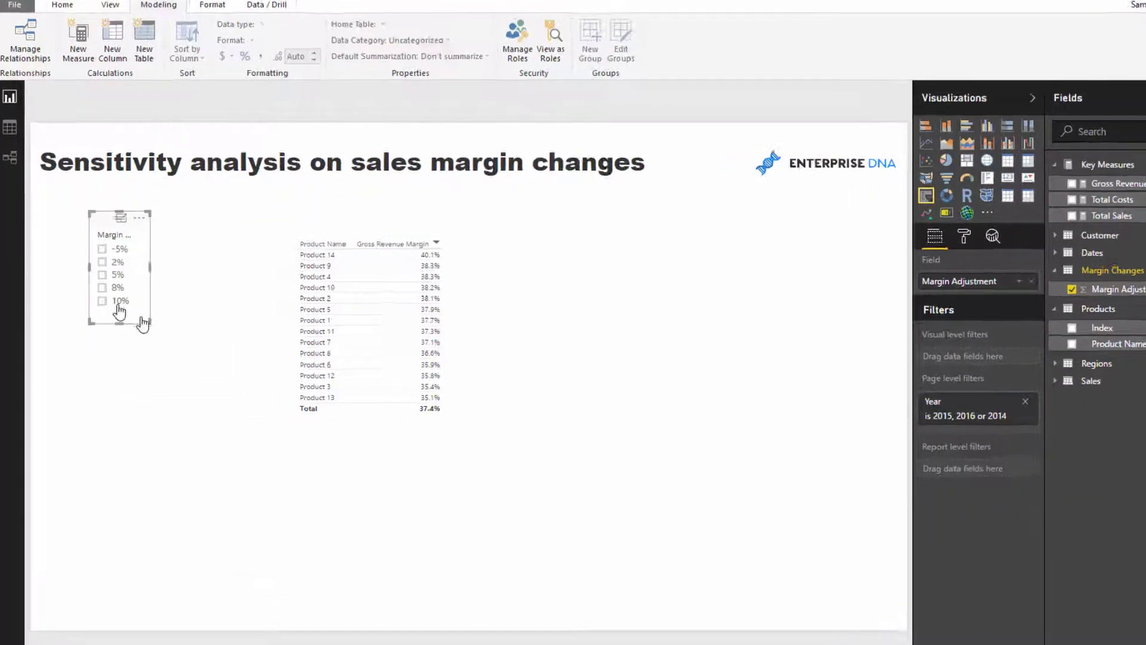
{"action": "left_click", "coordinate": [101, 276]}
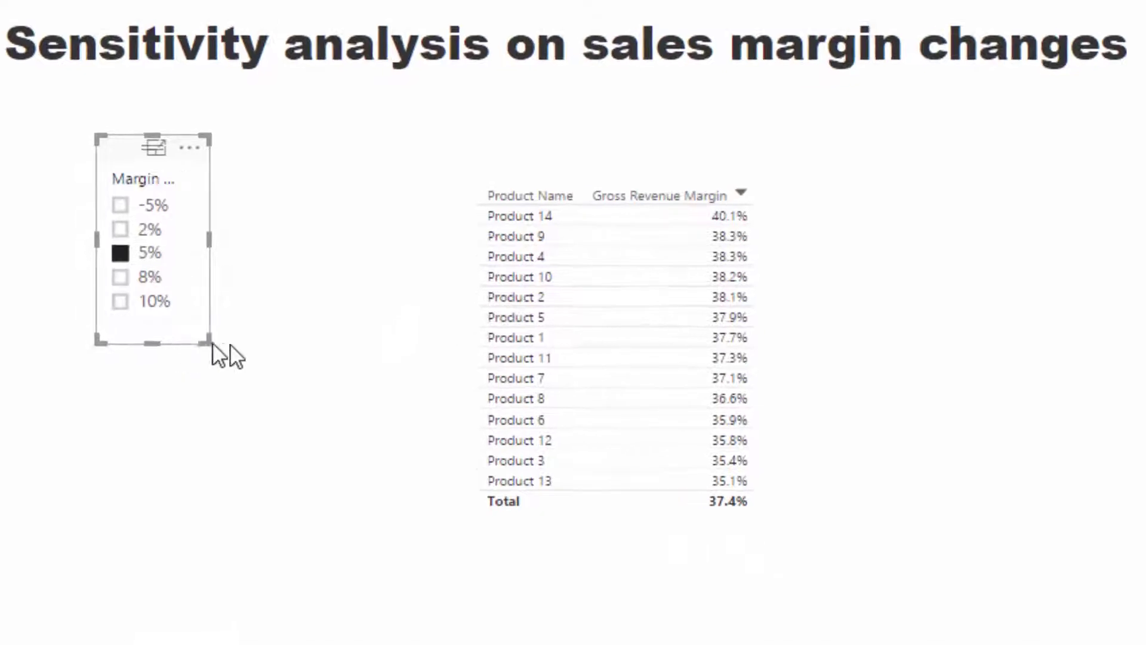
{"action": "left_click_drag", "start_coordinate": [213, 345], "coordinate": [252, 343]}
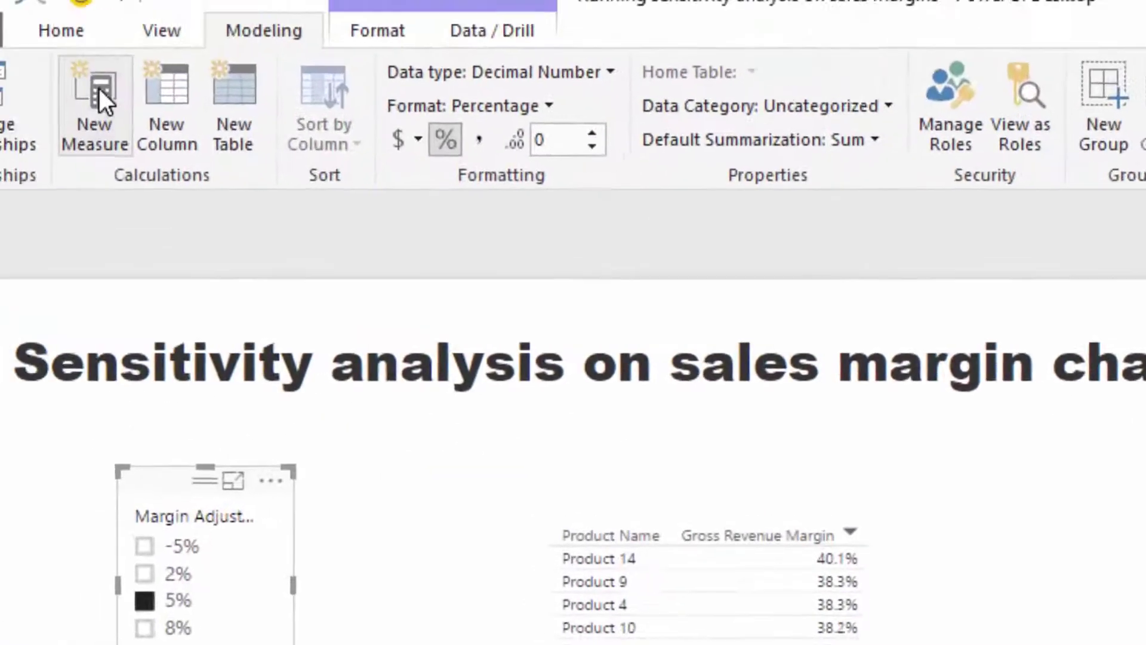
Create a measure named Margin Chg, starting with an IF test of HASONEVALUE on 'Margin Changes'[Margin Adjustment].
{"action": "left_click", "coordinate": [98, 95]}
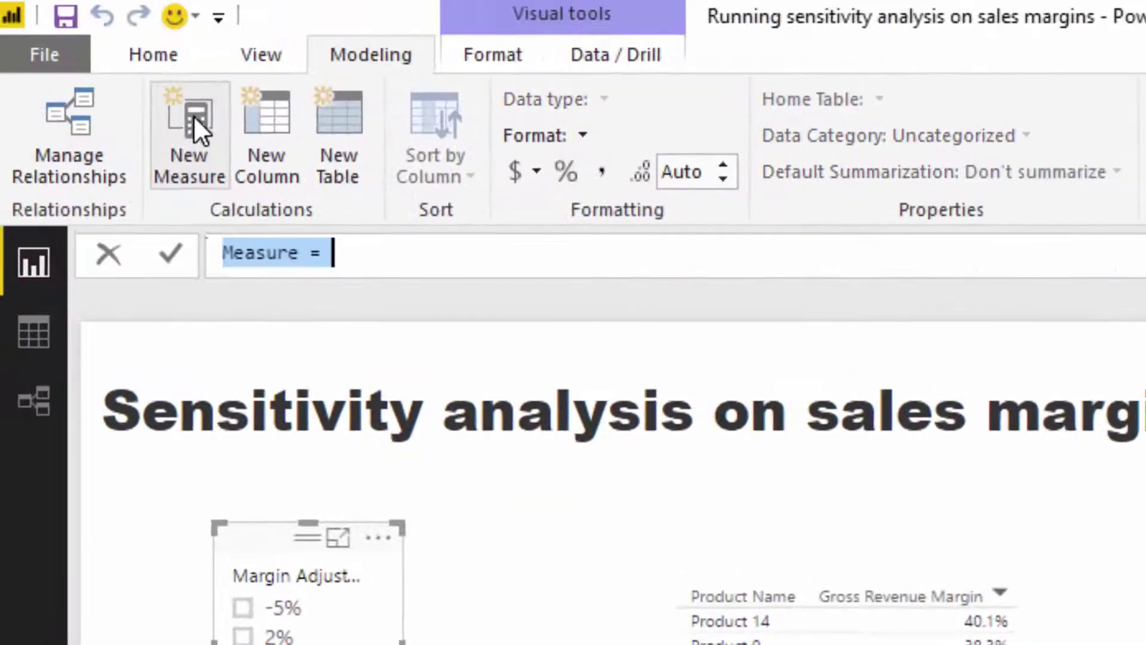
{"action": "type", "text": "Margin "}
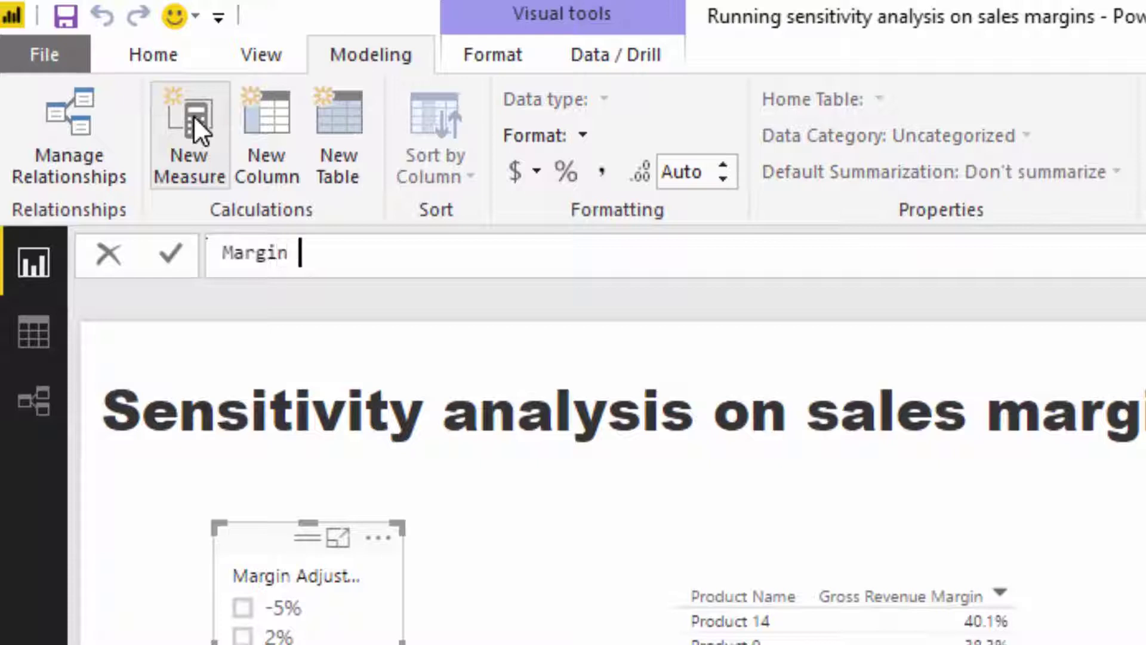
{"action": "type", "text": "Chg = IF( HAS"}
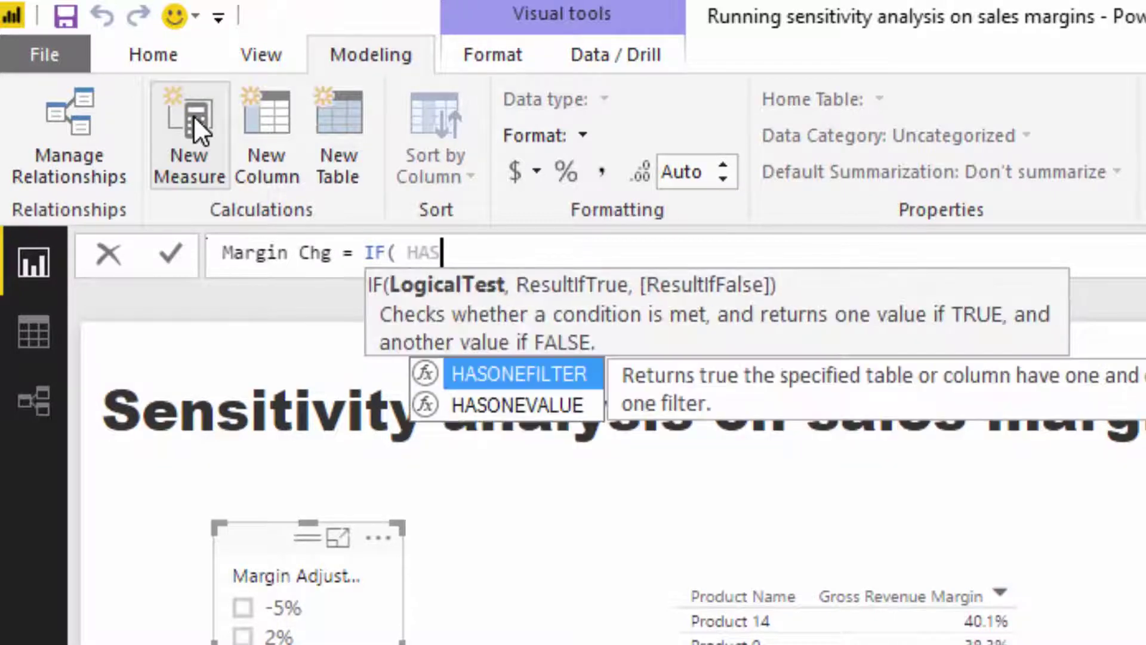
{"action": "key", "text": "Down"}
{"action": "key", "text": "Tab"}
{"action": "type", "text": "Marg"}
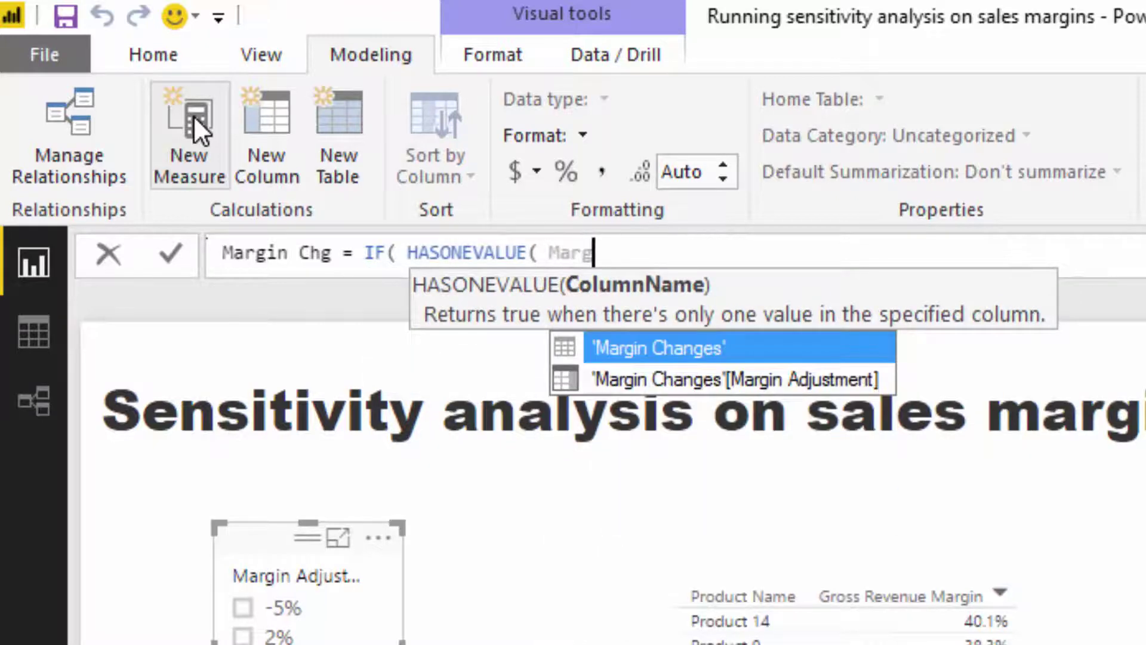
{"action": "key", "text": "Down"}
{"action": "key", "text": "Tab"}
Complete the Margin Chg formula to return VALUES of 'Margin Changes'[Margin Adjustment] when true and 0 otherwise.
{"action": "type", "text": "), VLAUE"}
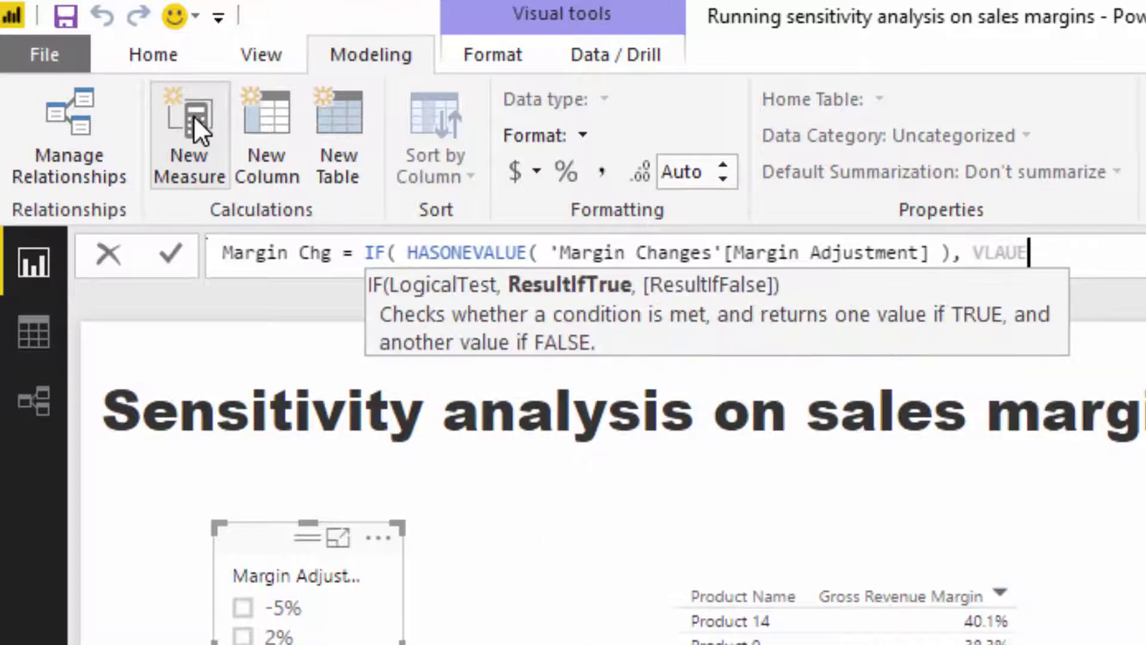
{"action": "key", "text": "BackSpace"}
{"action": "key", "text": "BackSpace"}
{"action": "key", "text": "BackSpace"}
{"action": "key", "text": "BackSpace"}
{"action": "type", "text": "AL"}
{"action": "key", "text": "Down"}
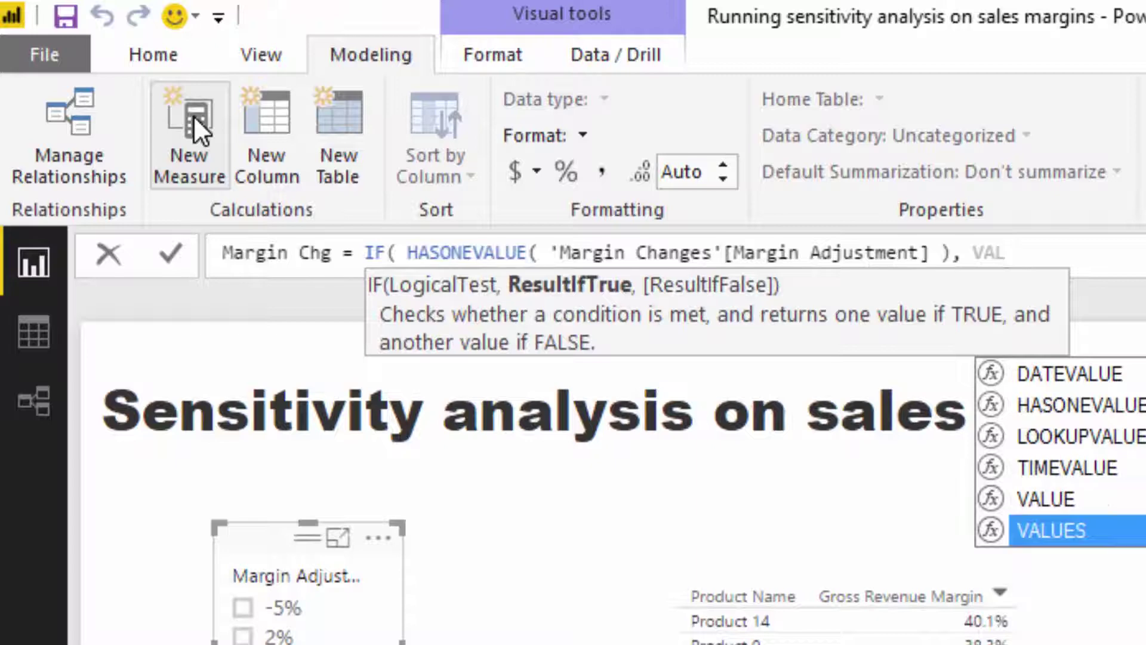
{"action": "key", "text": "Tab"}
{"action": "type", "text": "'Margin"}
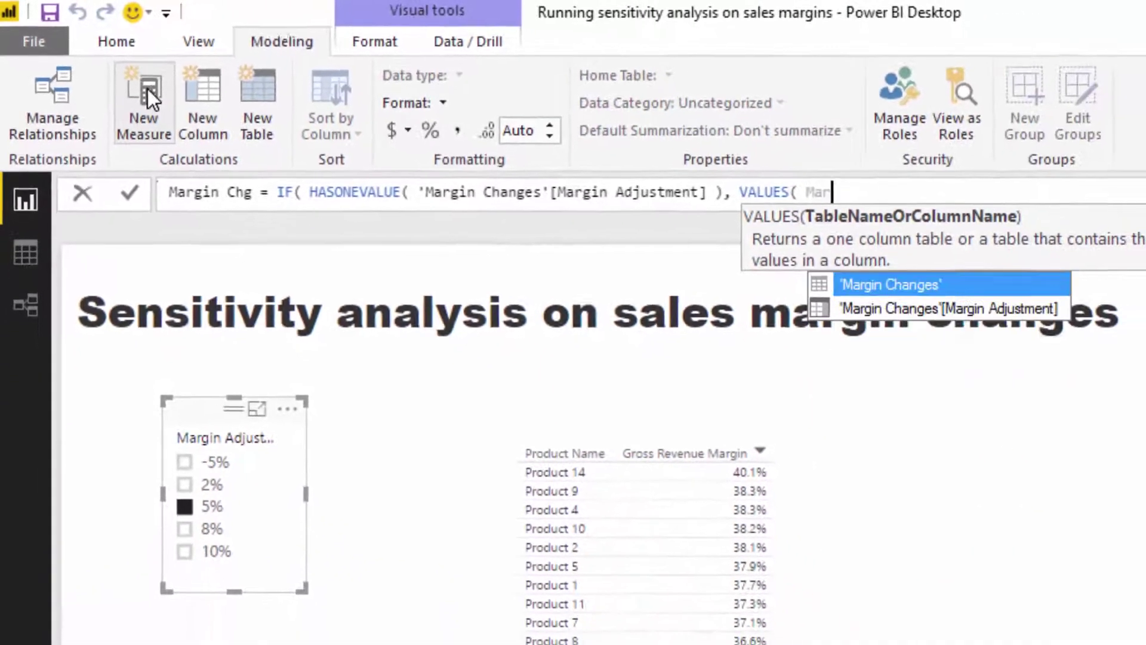
{"action": "key", "text": "Down"}
{"action": "key", "text": "Tab"}
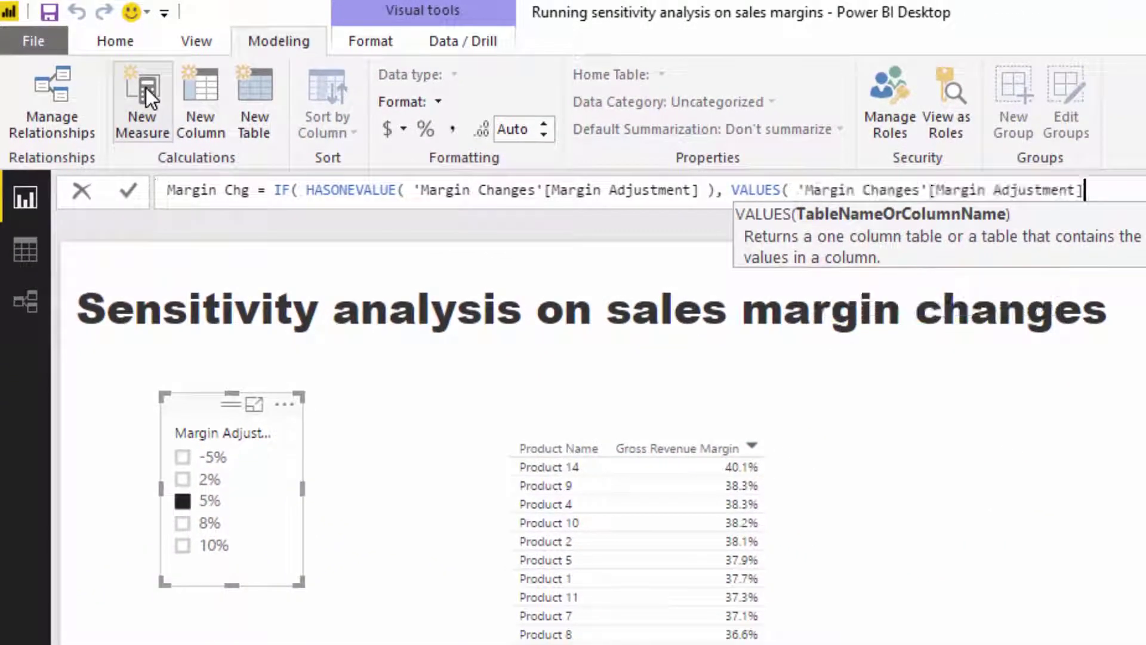
{"action": "type", "text": "), 0 )"}
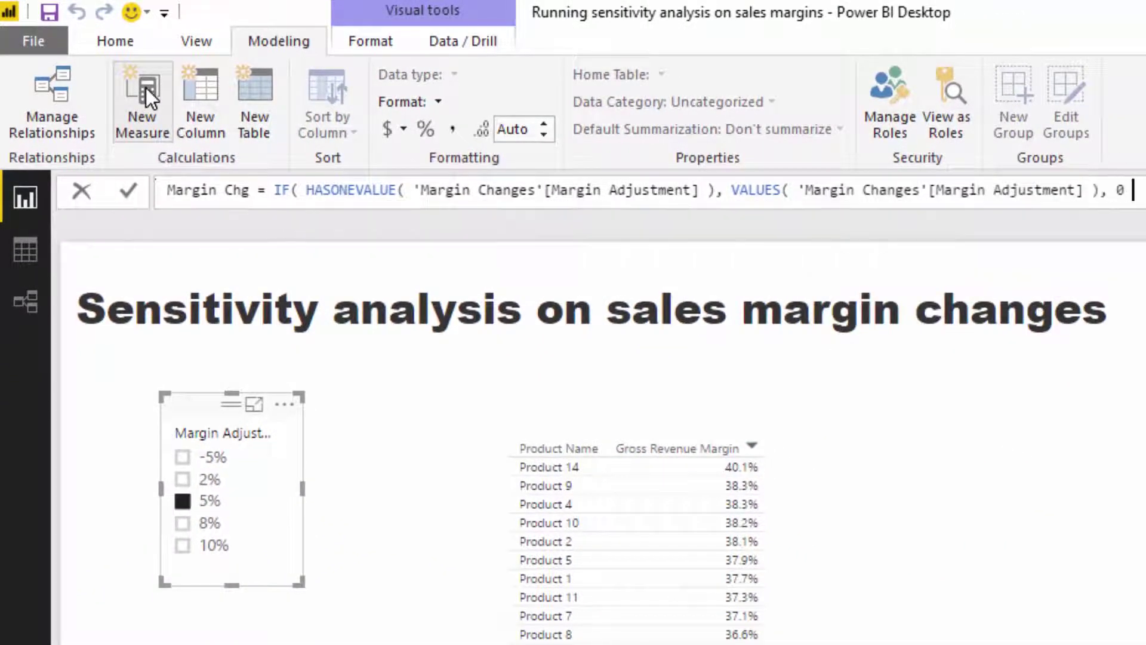
{"action": "key", "text": "Return"}
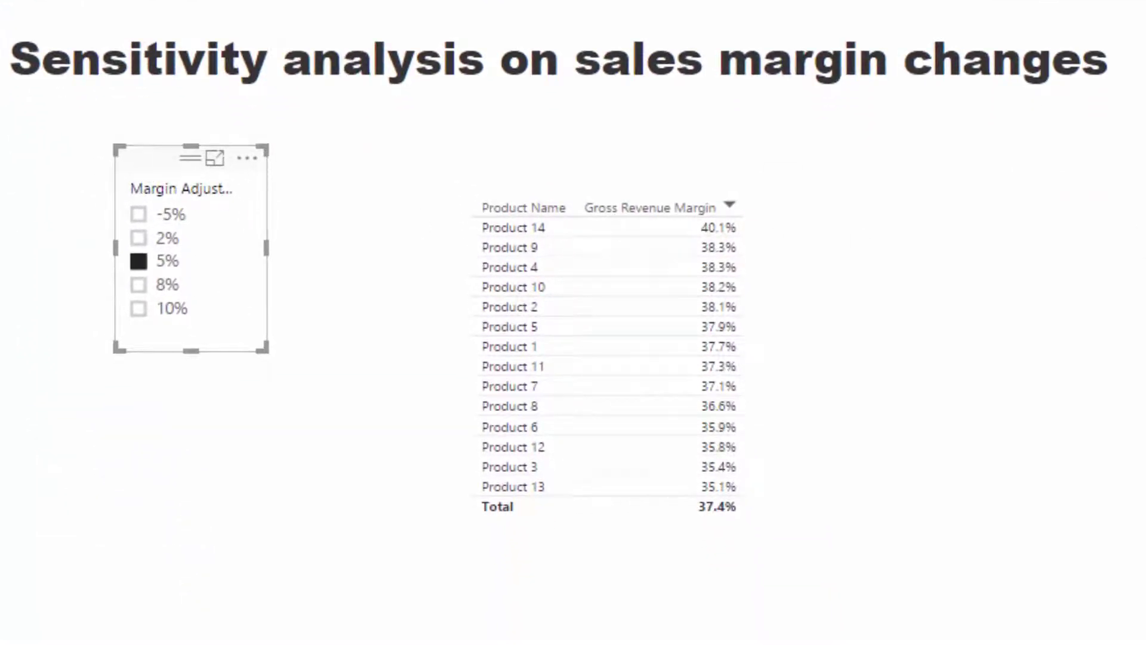
Add the Margin Chg measure to the product table and rename the measure Margin Change.
{"action": "left_click", "coordinate": [647, 314]}
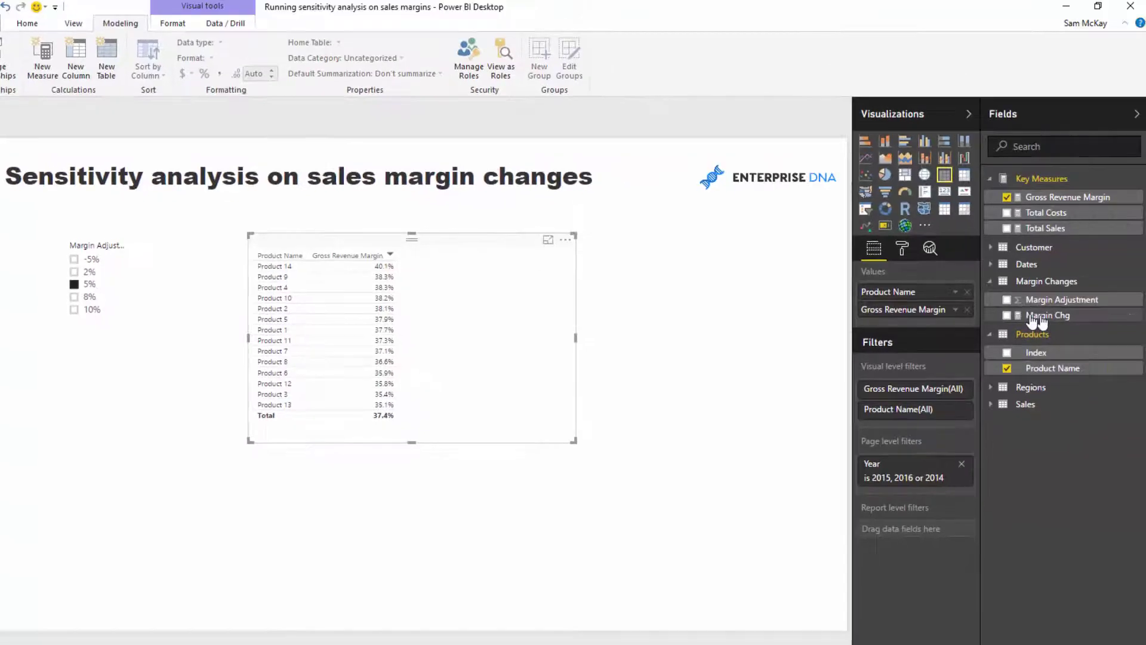
{"action": "left_click_drag", "start_coordinate": [1038, 323], "coordinate": [915, 324]}
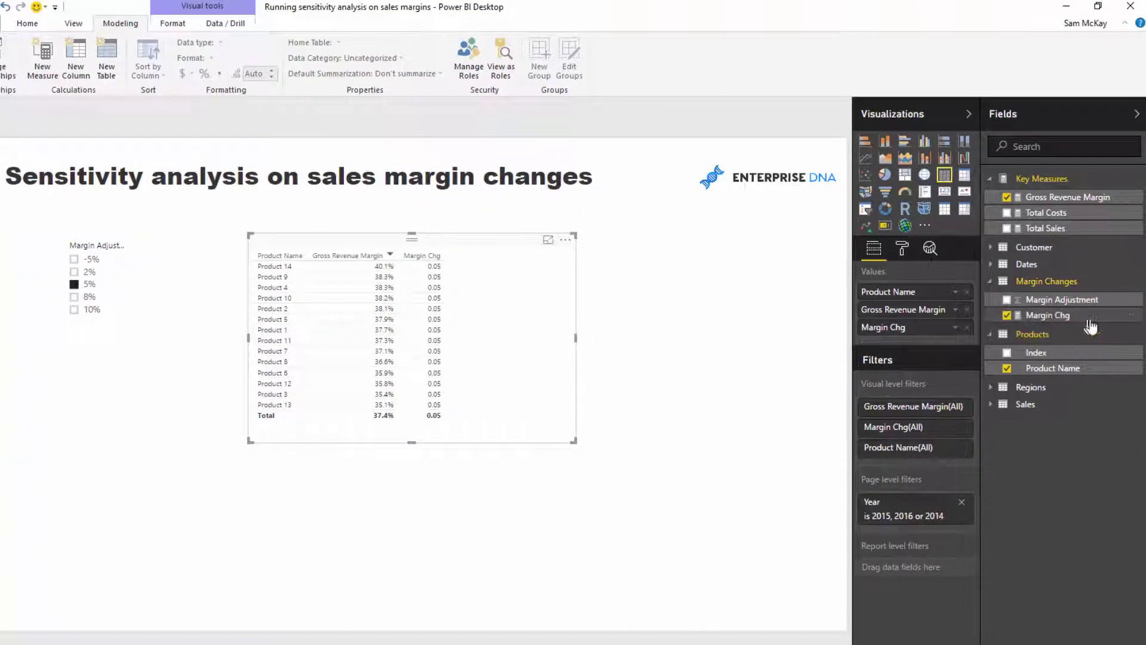
{"action": "left_click", "coordinate": [1052, 316]}
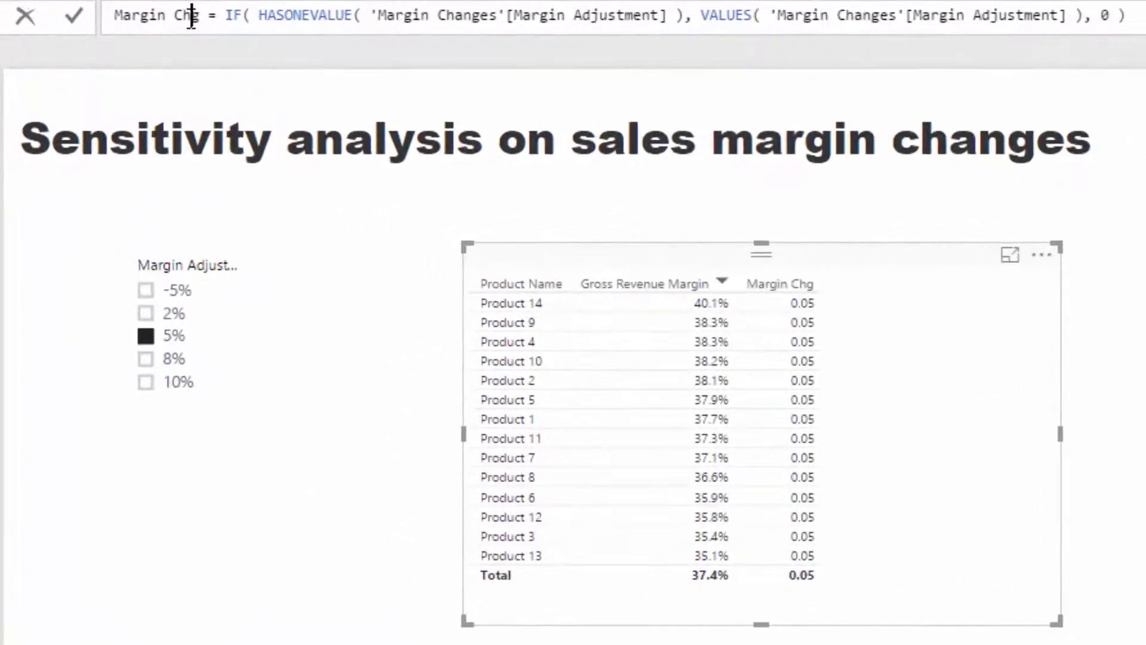
{"action": "left_click", "coordinate": [191, 15]}
{"action": "type", "text": "ang"}
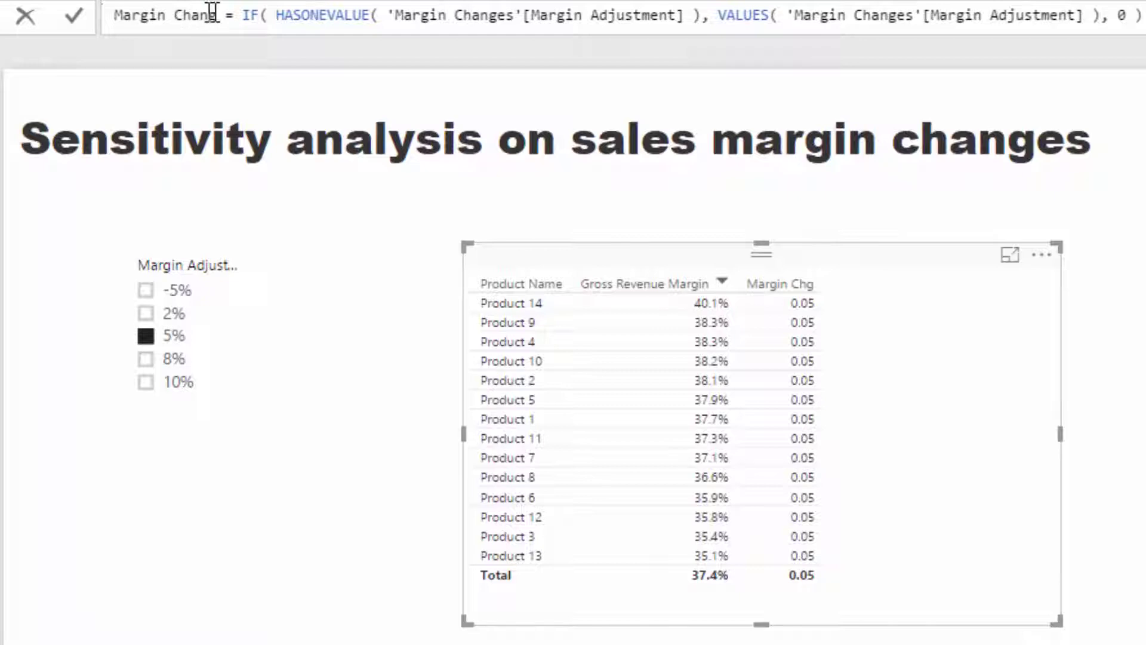
{"action": "type", "text": "e"}
{"action": "key", "text": "Return"}
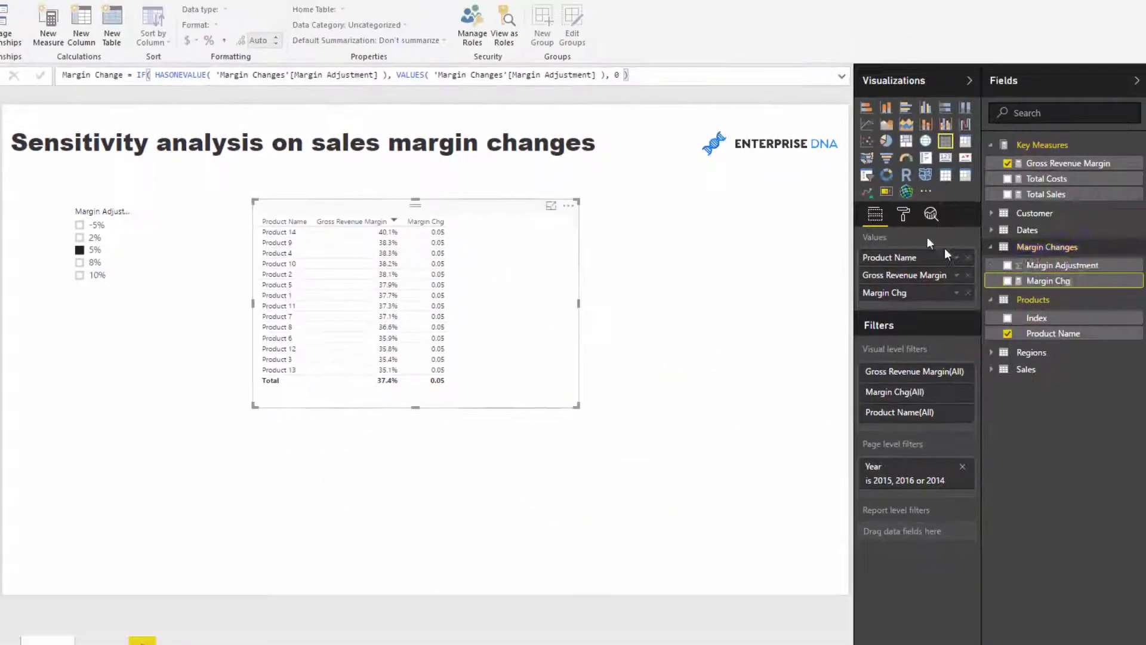
Format the Margin Change measure as a percentage with 0 decimal places.
{"action": "left_click", "coordinate": [208, 40]}
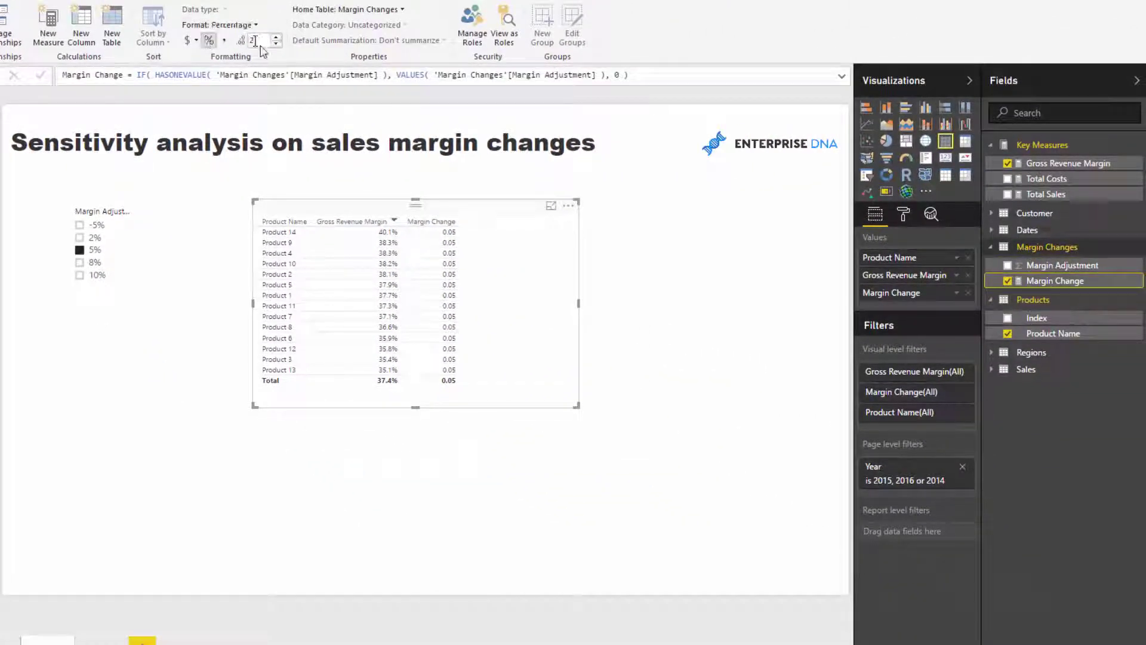
{"action": "type", "text": "0"}
{"action": "key", "text": "Return"}
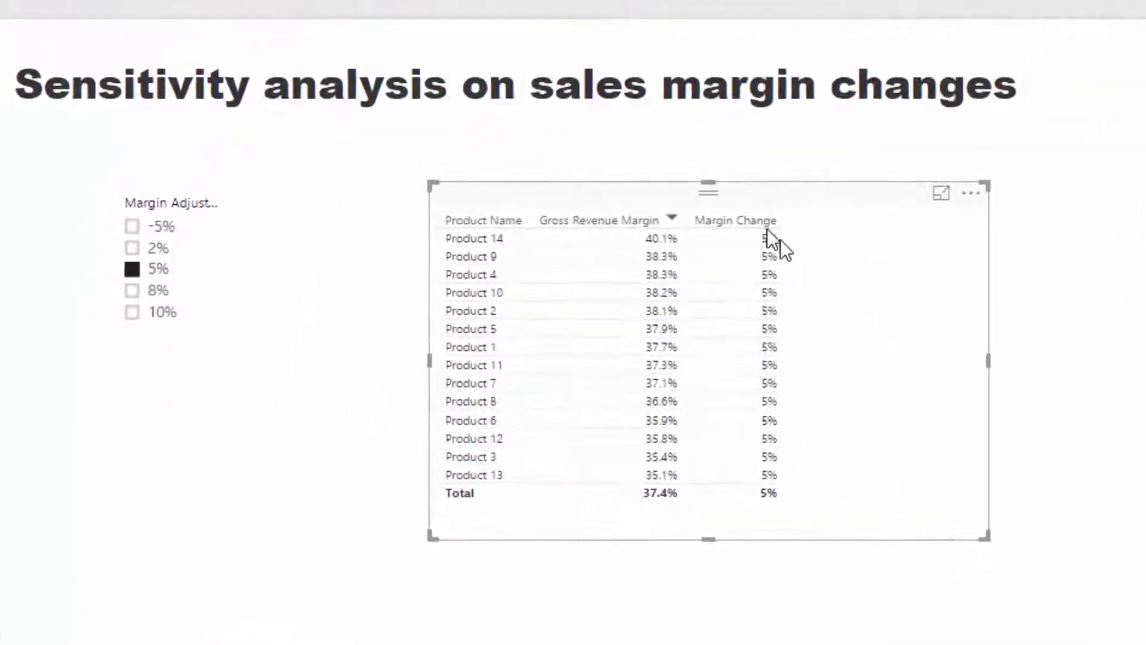
Check how the Margin Change column responds to the slicer by choosing 8%, 10%, 5%, 2% and finally -5%.
{"action": "left_click", "coordinate": [145, 297]}
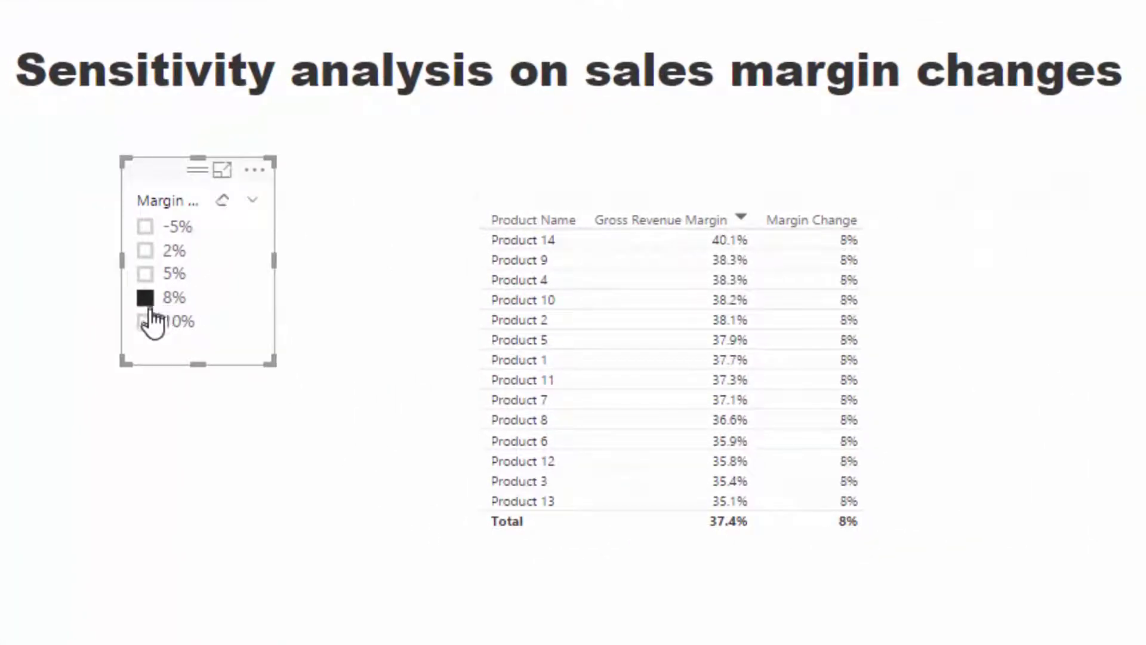
{"action": "left_click", "coordinate": [146, 321]}
{"action": "left_click", "coordinate": [145, 273]}
{"action": "left_click", "coordinate": [145, 250]}
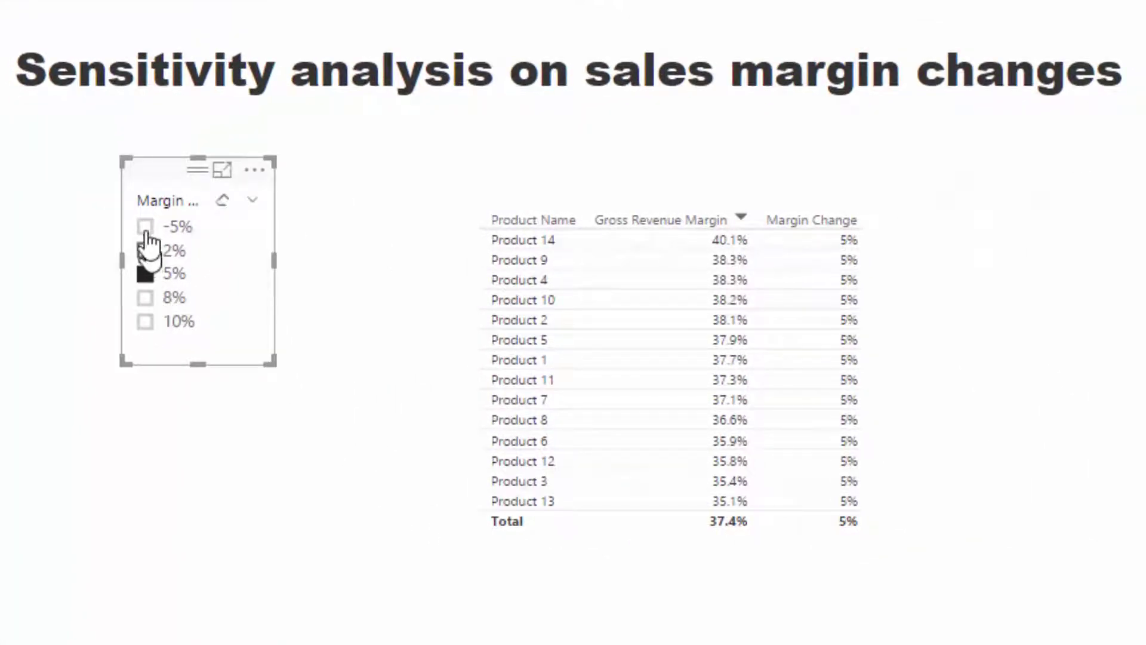
{"action": "left_click", "coordinate": [145, 227]}
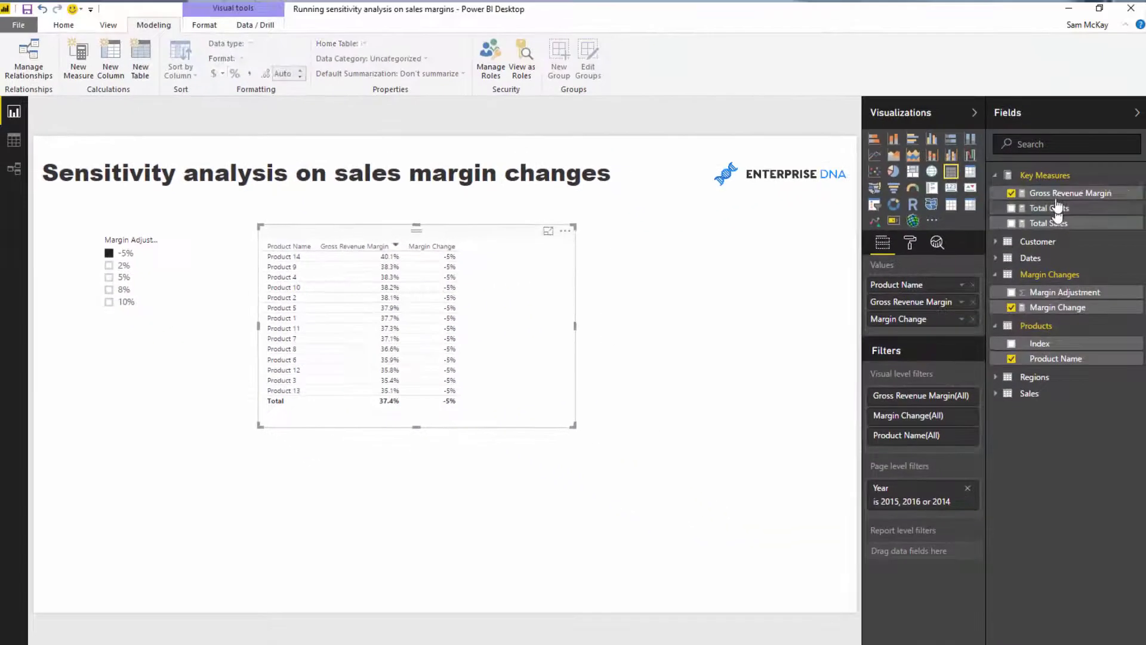
Create a measure in Key Measures named Scenario GR Margin as [Gross Revenue Margin] + [Margin Change], without the table name prefix.
{"action": "left_click", "coordinate": [1057, 198]}
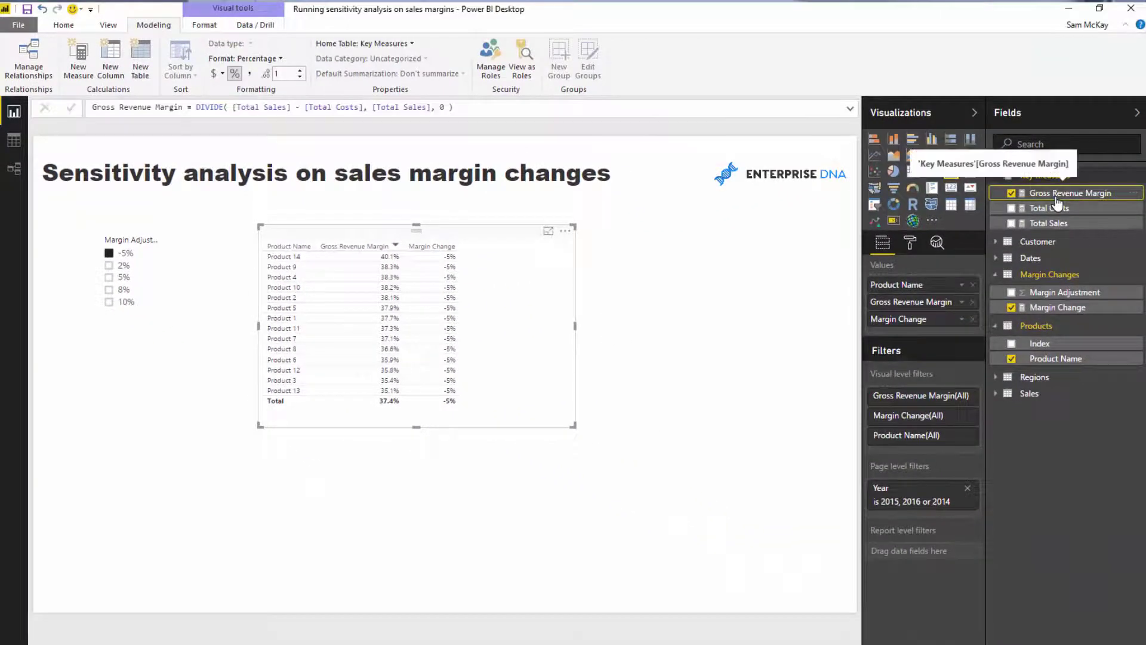
{"action": "left_click", "coordinate": [86, 64]}
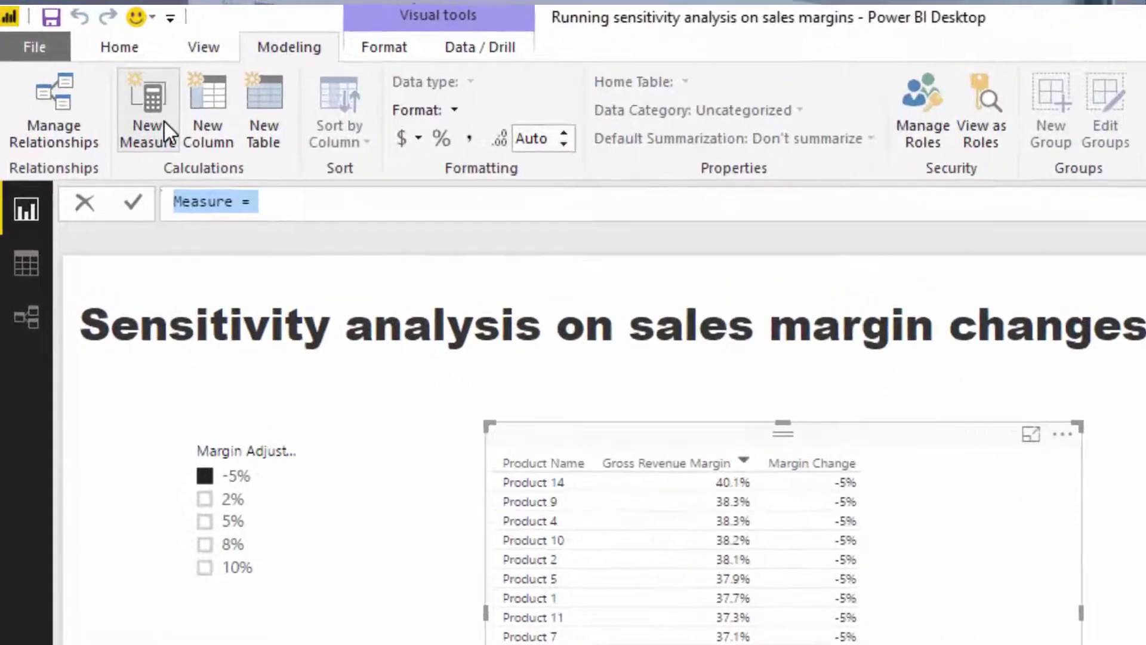
{"action": "type", "text": "Scenario "}
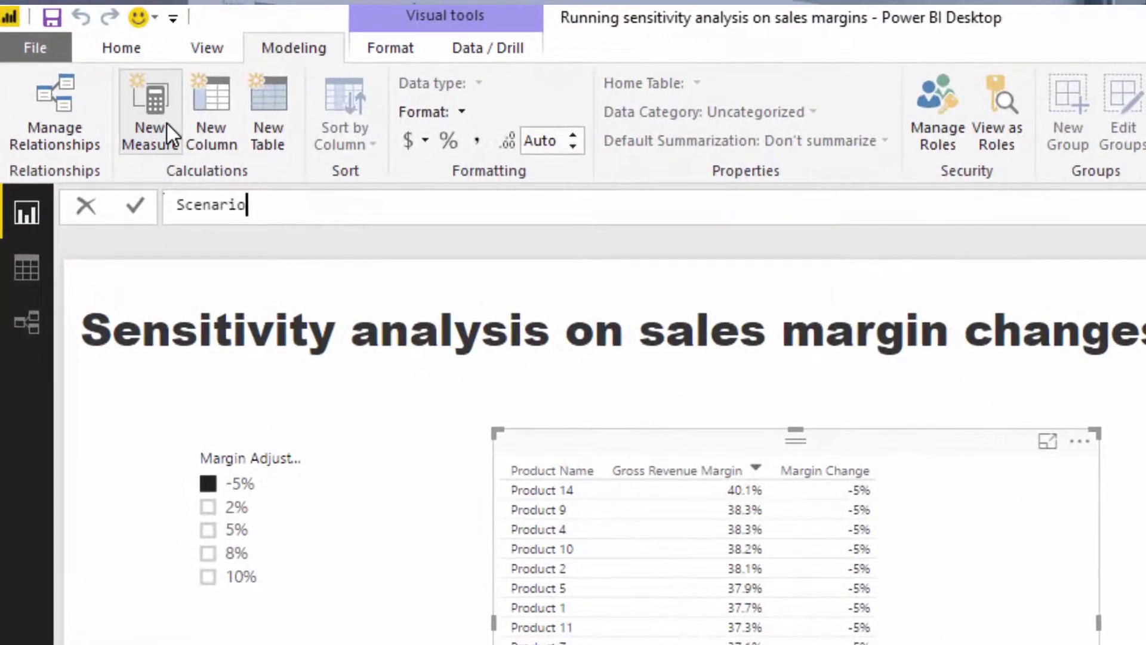
{"action": "type", "text": "GR Marg"}
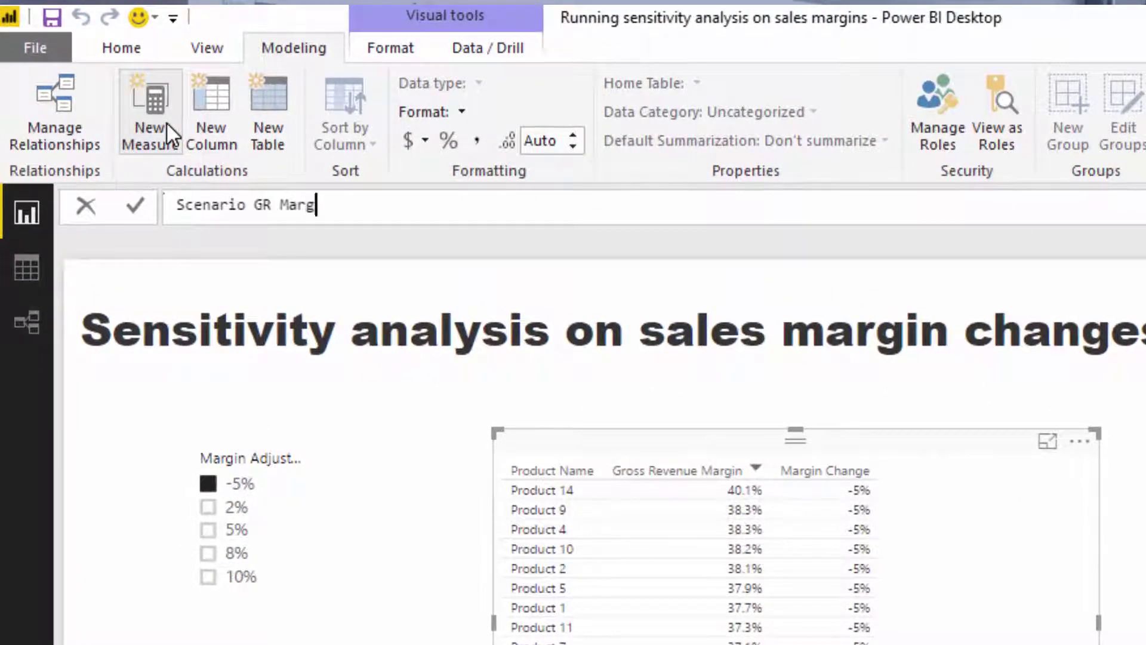
{"action": "type", "text": "in = [Gros"}
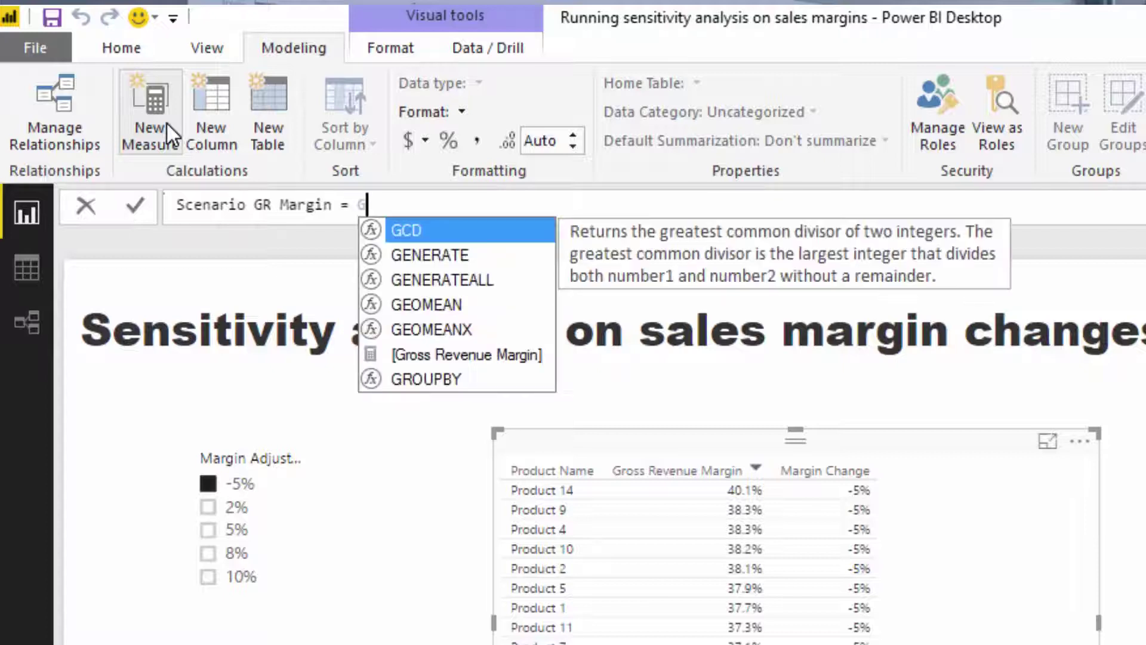
{"action": "key", "text": "Tab"}
{"action": "type", "text": "+ "}
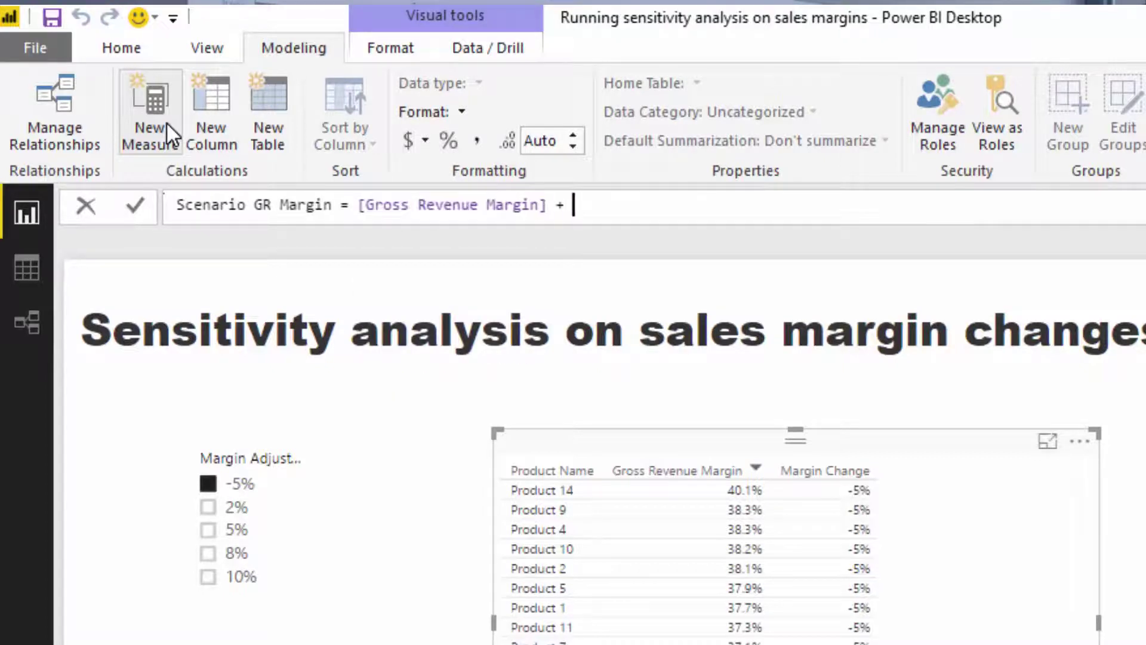
{"action": "type", "text": "Marg"}
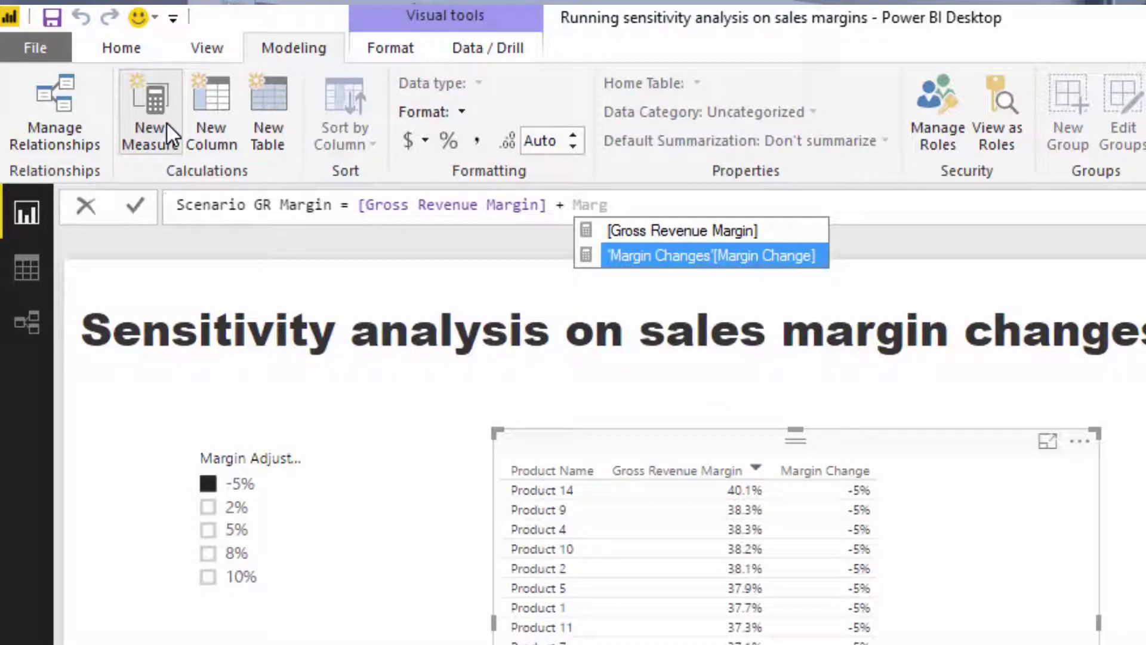
{"action": "key", "text": "Tab"}
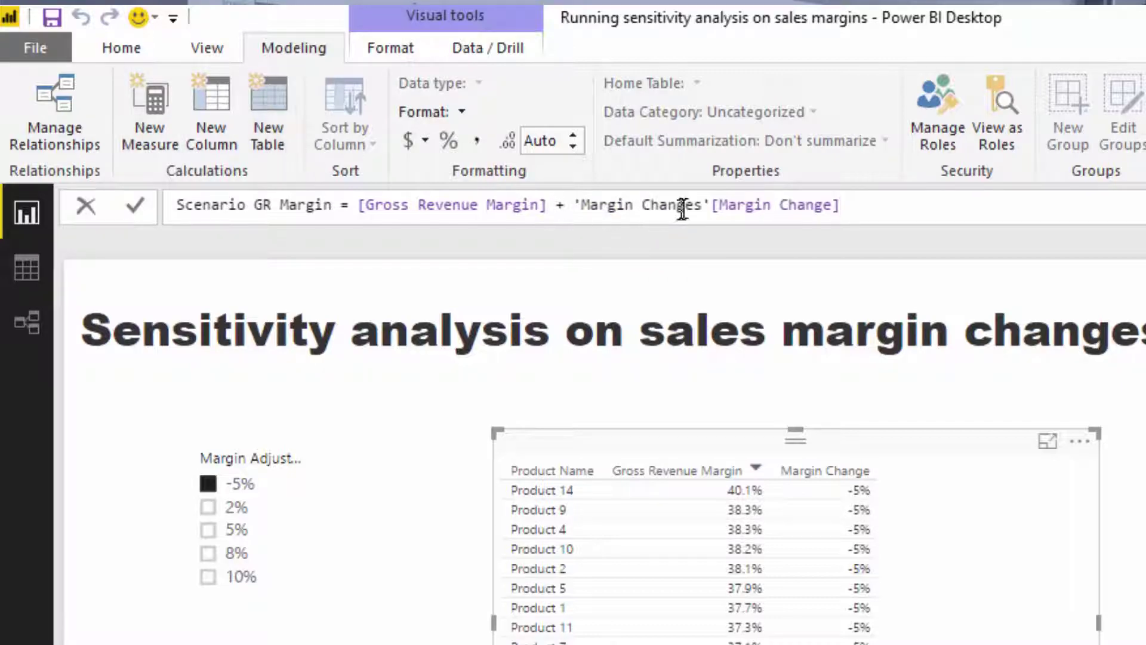
{"action": "left_click_drag", "start_coordinate": [710, 205], "coordinate": [575, 204]}
{"action": "key", "text": "BackSpace"}
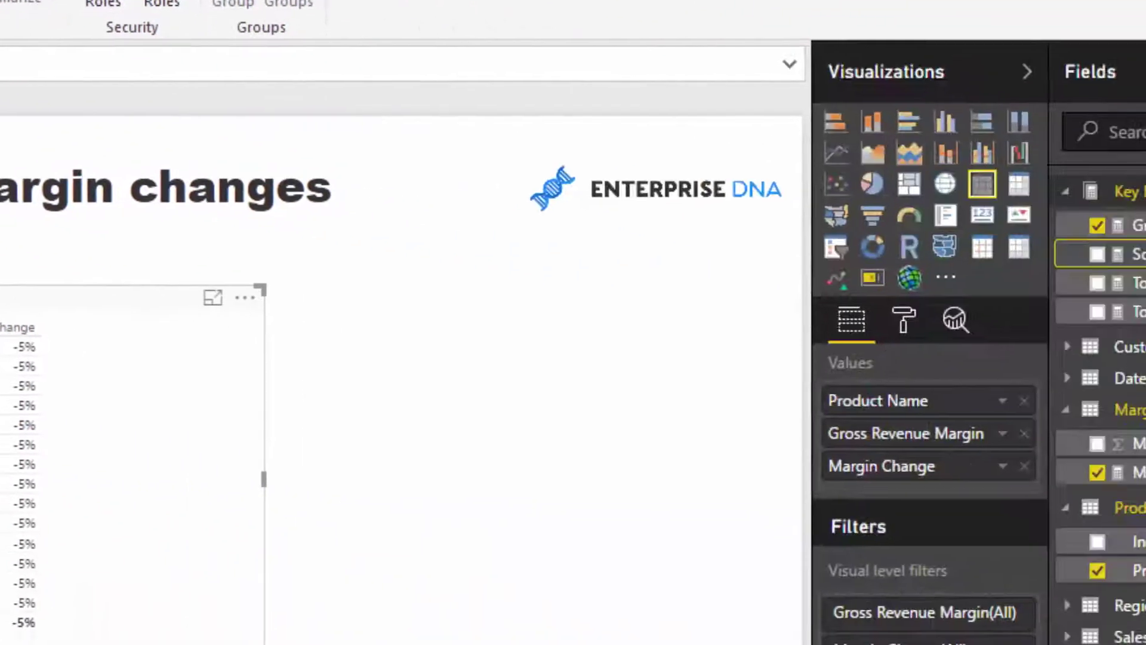
Add Scenario GR Margin as a column in the product table and widen the table slightly.
{"action": "left_click_drag", "start_coordinate": [1140, 253], "coordinate": [224, 482]}
{"action": "left_click_drag", "start_coordinate": [422, 288], "coordinate": [452, 292]}
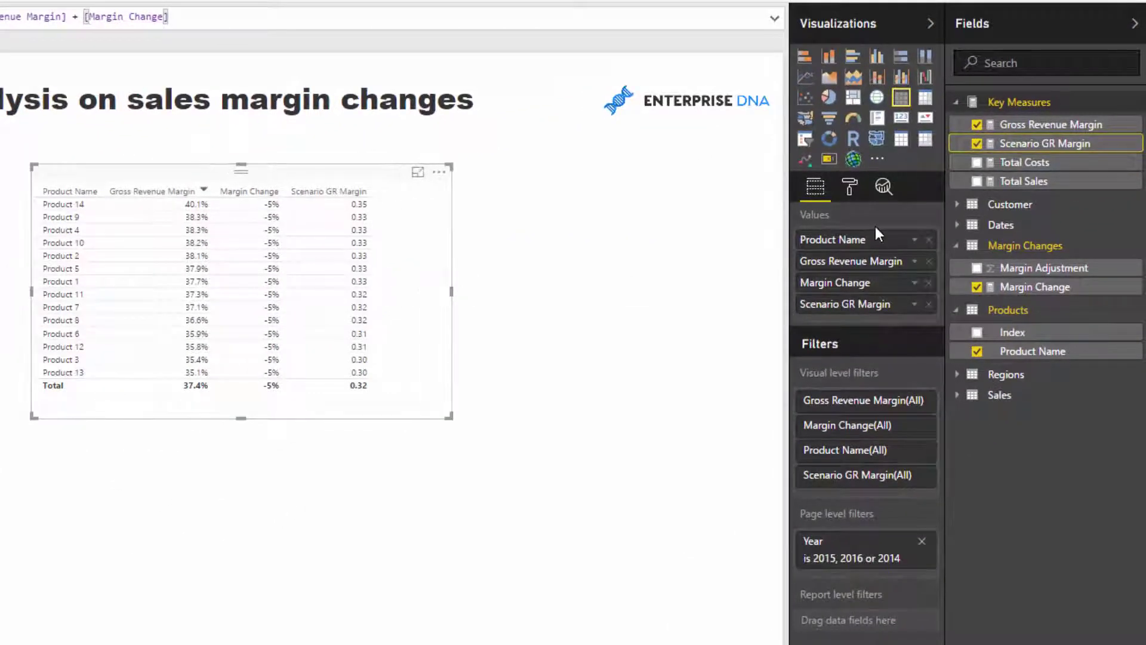
Format the Scenario GR Margin measure as a percentage with 1 decimal place.
{"action": "left_click", "coordinate": [1039, 162]}
{"action": "left_click", "coordinate": [1045, 143]}
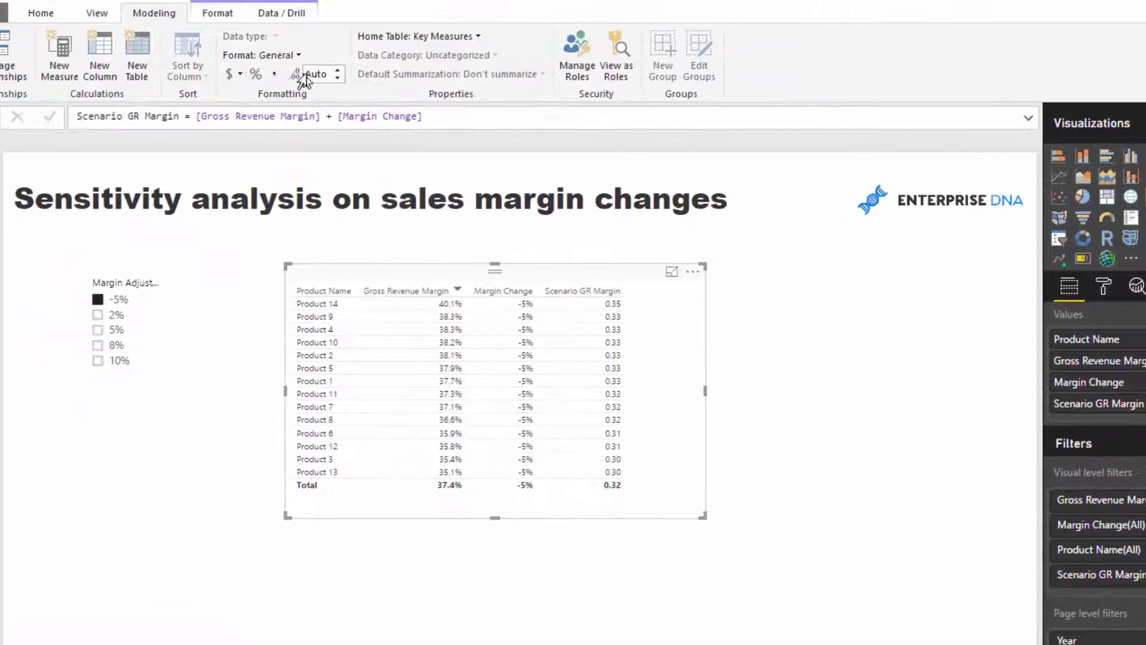
{"action": "left_click", "coordinate": [255, 73]}
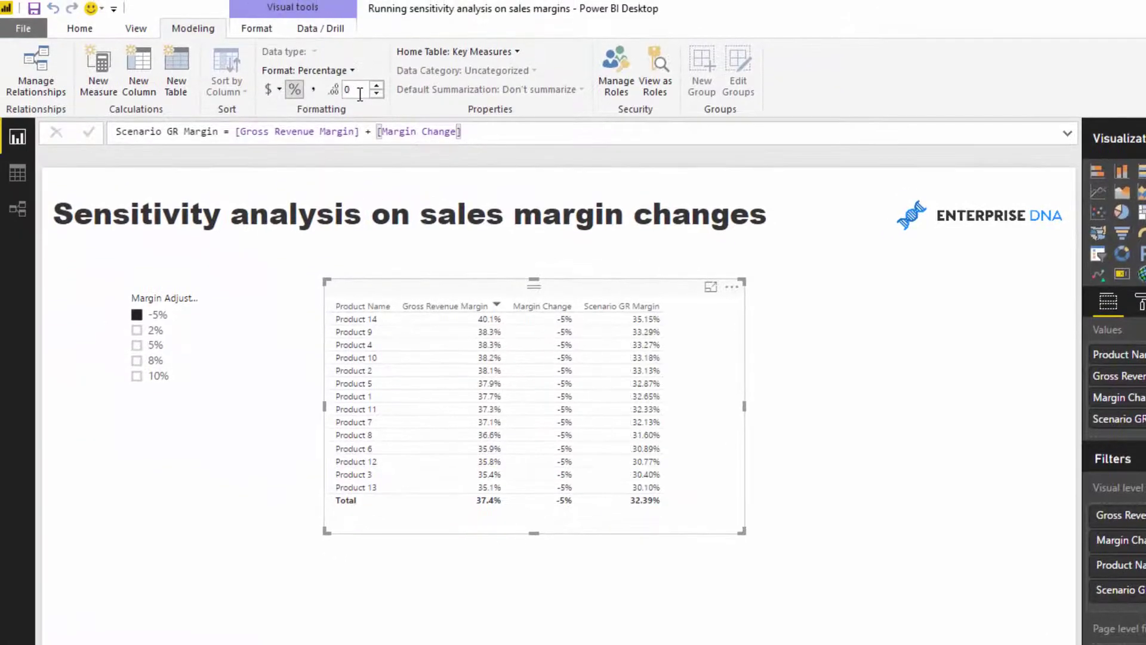
{"action": "key", "text": "Return"}
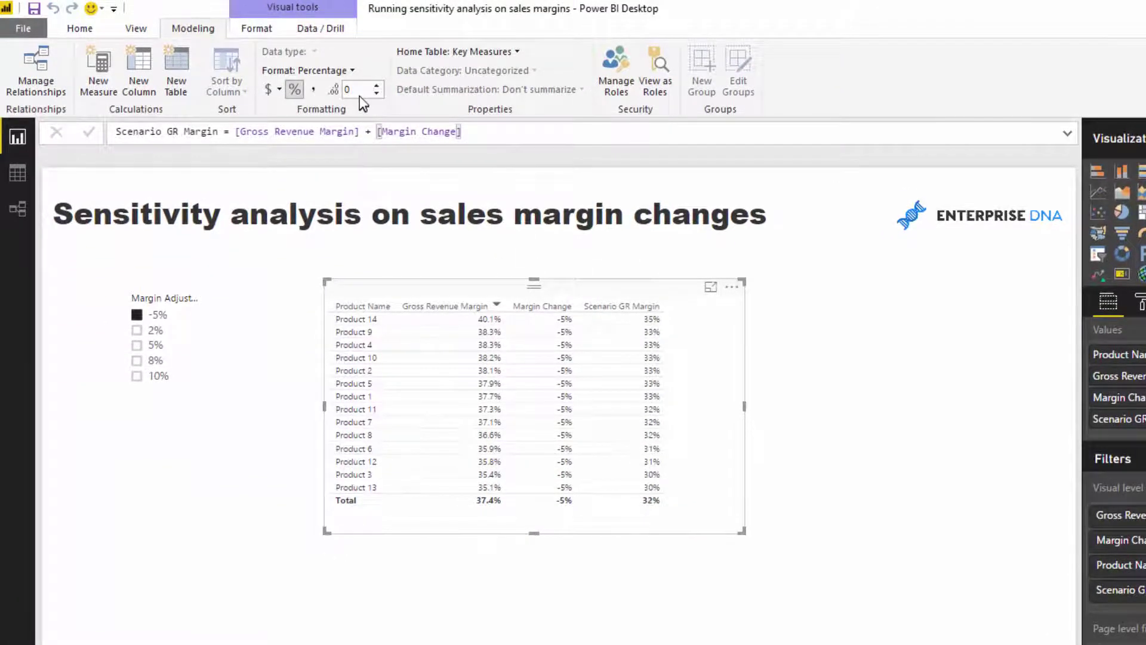
{"action": "key", "text": "Return"}
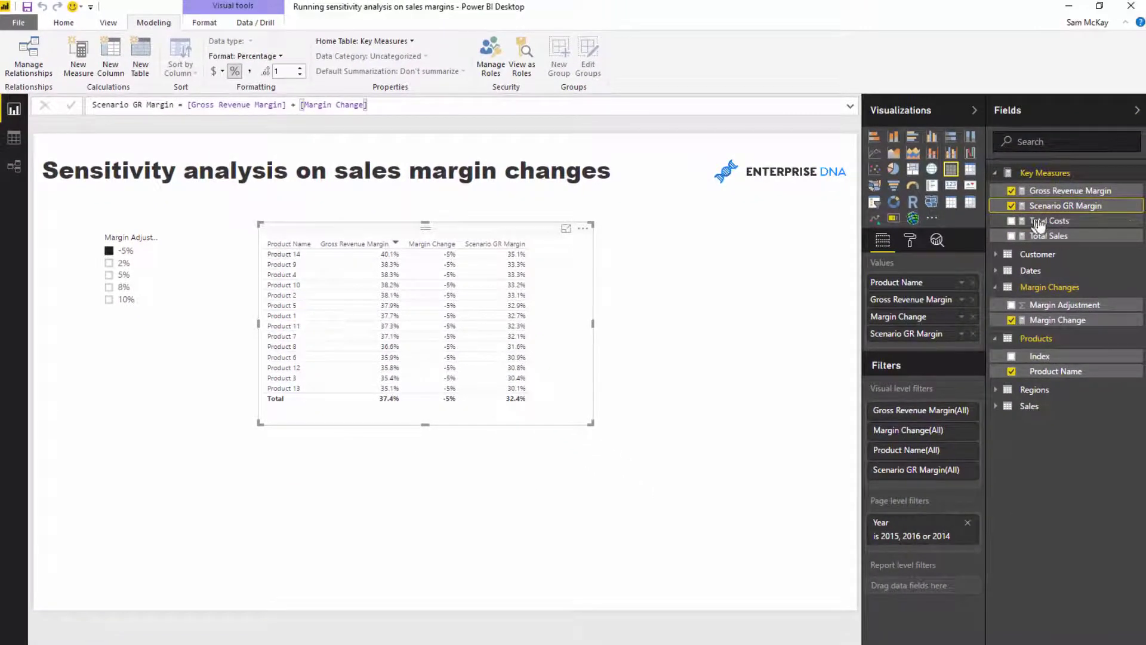
{"action": "left_click", "coordinate": [1038, 222]}
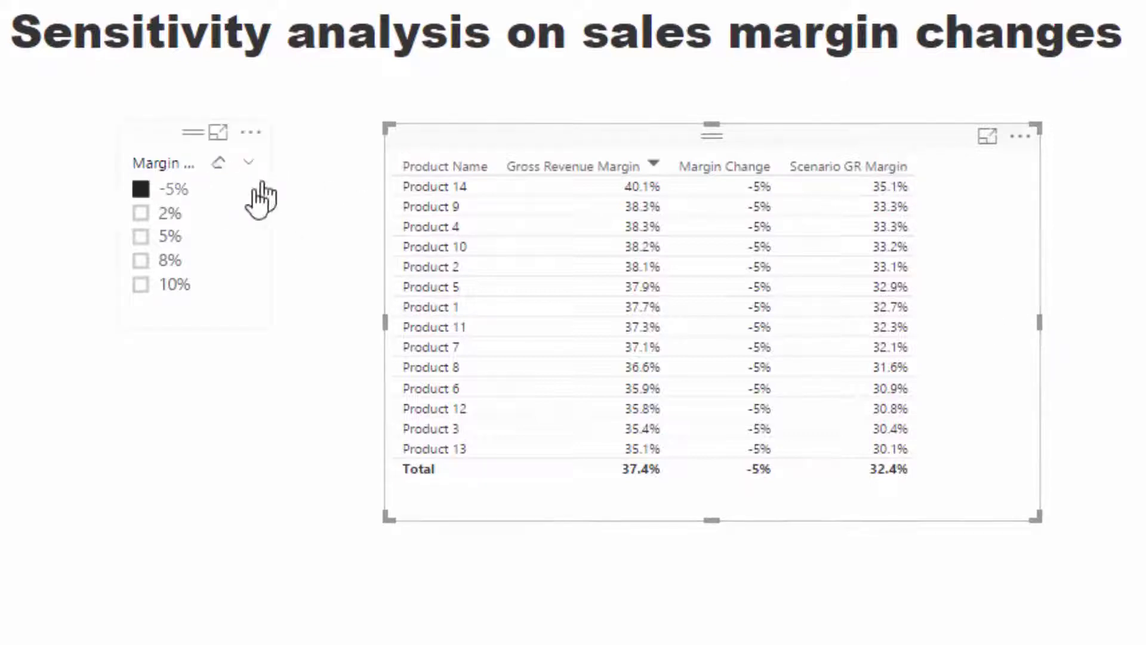
Choose 2% in the Margin Adjustment slicer, and shift the slicer slightly up and left, widening it until its full title fits.
{"action": "left_click", "coordinate": [142, 213]}
{"action": "left_click_drag", "start_coordinate": [167, 130], "coordinate": [135, 125]}
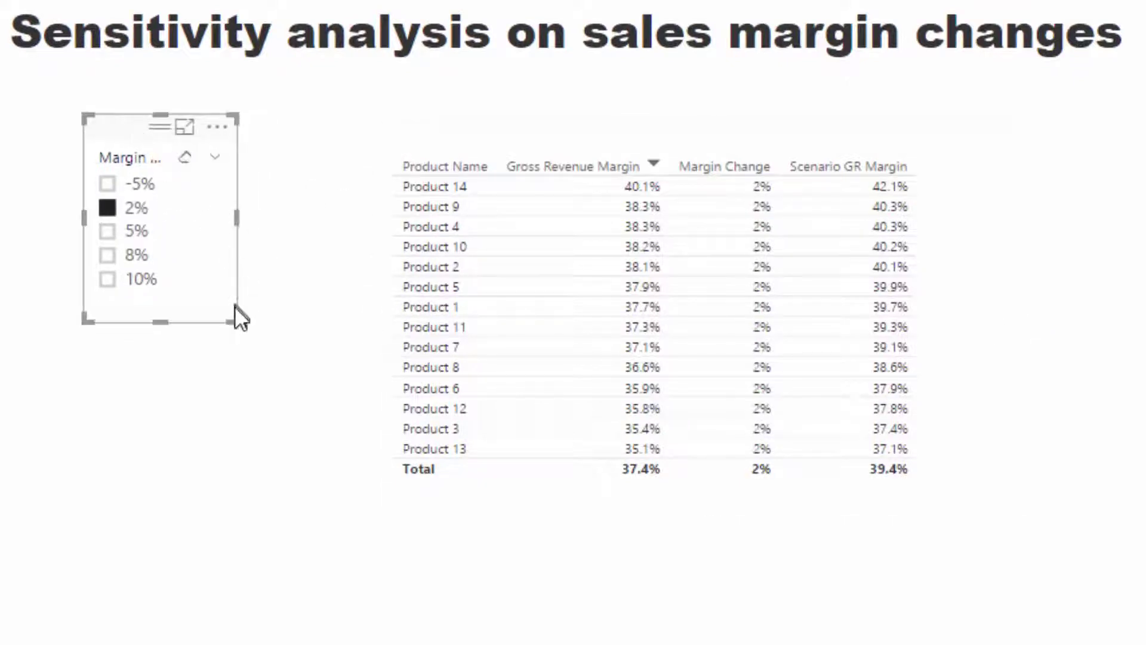
{"action": "left_click_drag", "start_coordinate": [237, 322], "coordinate": [312, 319]}
Check how Scenario GR Margin responds to the slicer by choosing 5%, 8%, 10%, 8%, 5%, 2% and finally 5%.
{"action": "left_click", "coordinate": [107, 232]}
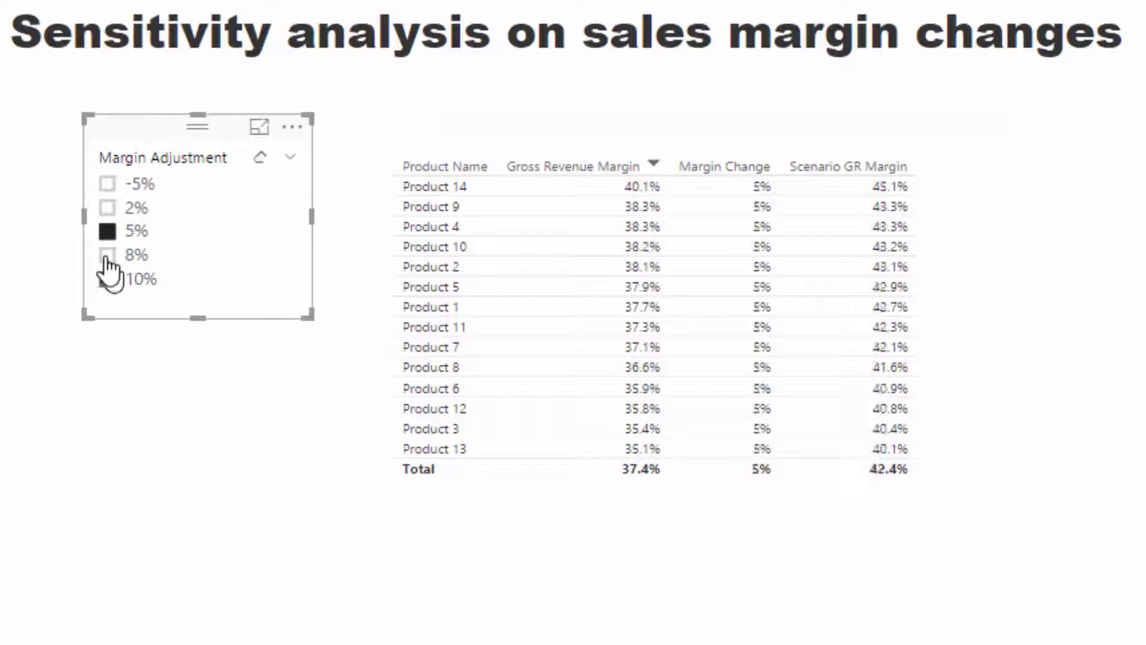
{"action": "left_click", "coordinate": [108, 255]}
{"action": "left_click", "coordinate": [107, 279]}
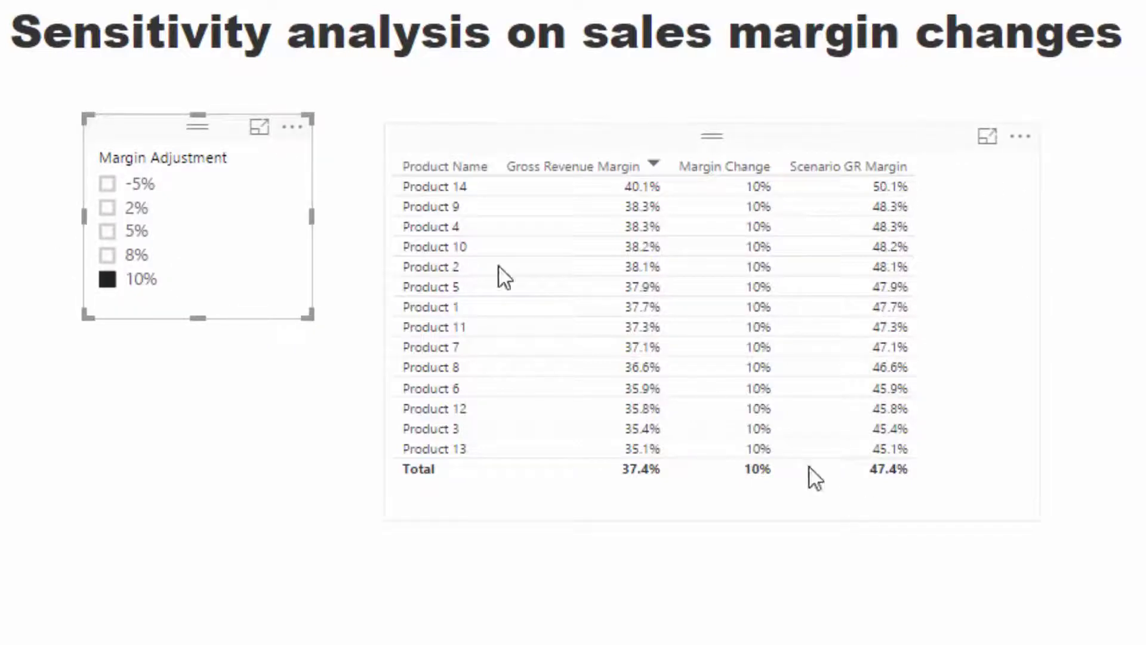
{"action": "left_click", "coordinate": [107, 255]}
{"action": "left_click", "coordinate": [107, 232]}
{"action": "left_click", "coordinate": [107, 209]}
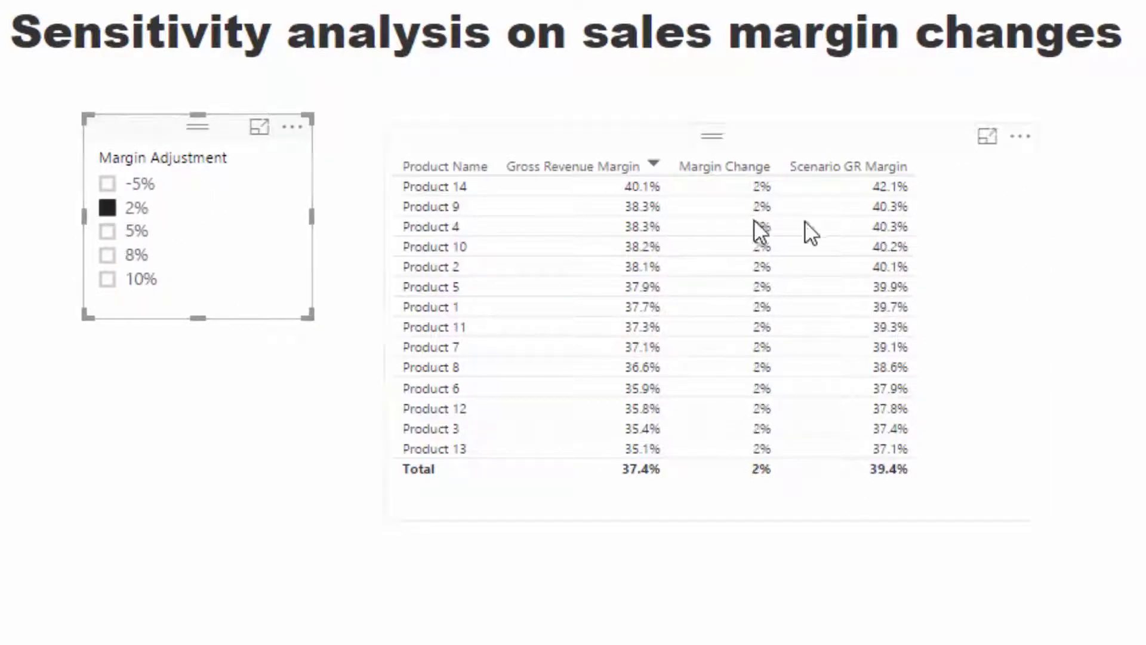
{"action": "left_click", "coordinate": [970, 231]}
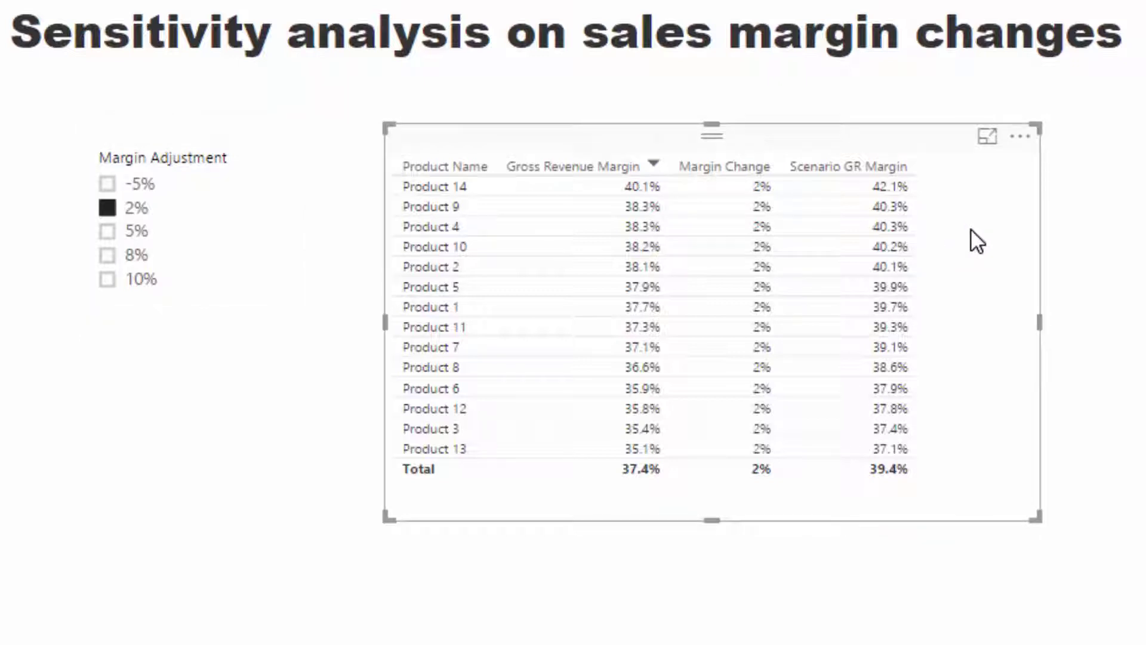
{"action": "left_click", "coordinate": [107, 233]}
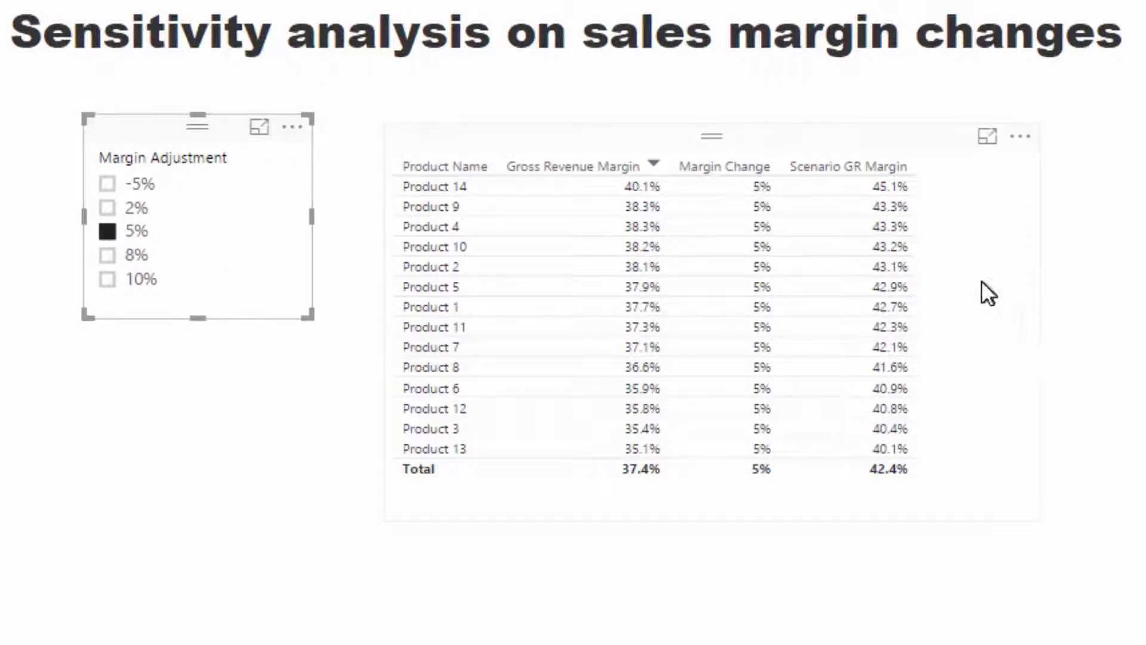
{"action": "left_click_drag", "start_coordinate": [982, 281], "coordinate": [953, 276]}
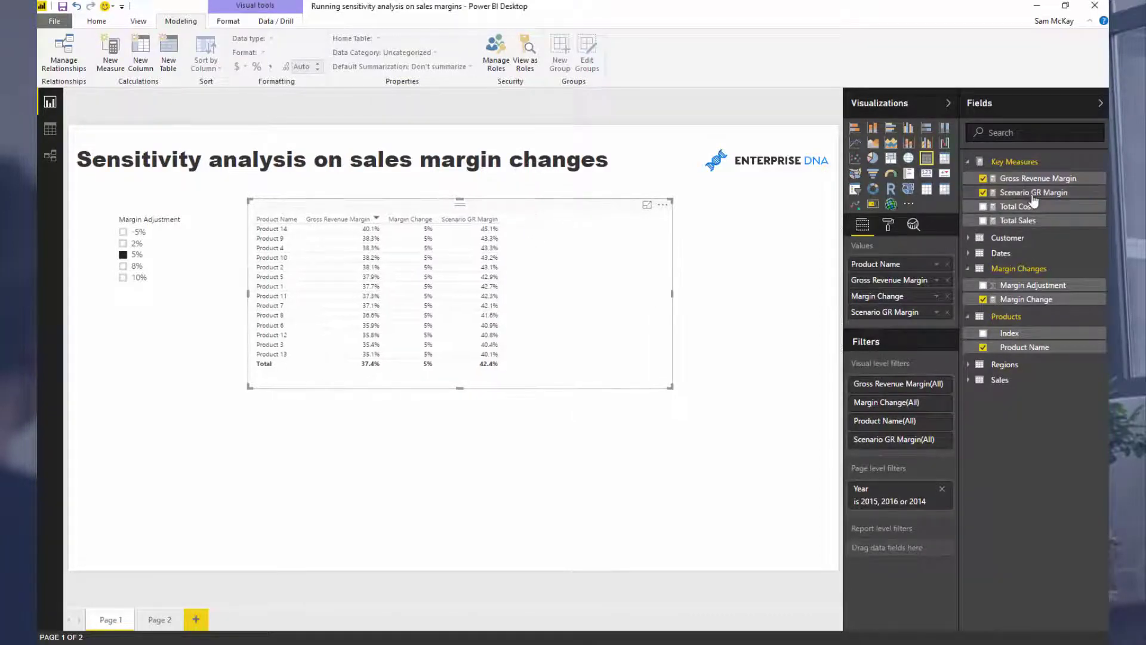
Create a measure in Key Measures named Scenario Sales as [Total Sales] * [Scenario GR Margin] + [Total Costs].
{"action": "left_click", "coordinate": [1033, 193]}
{"action": "left_click", "coordinate": [110, 50]}
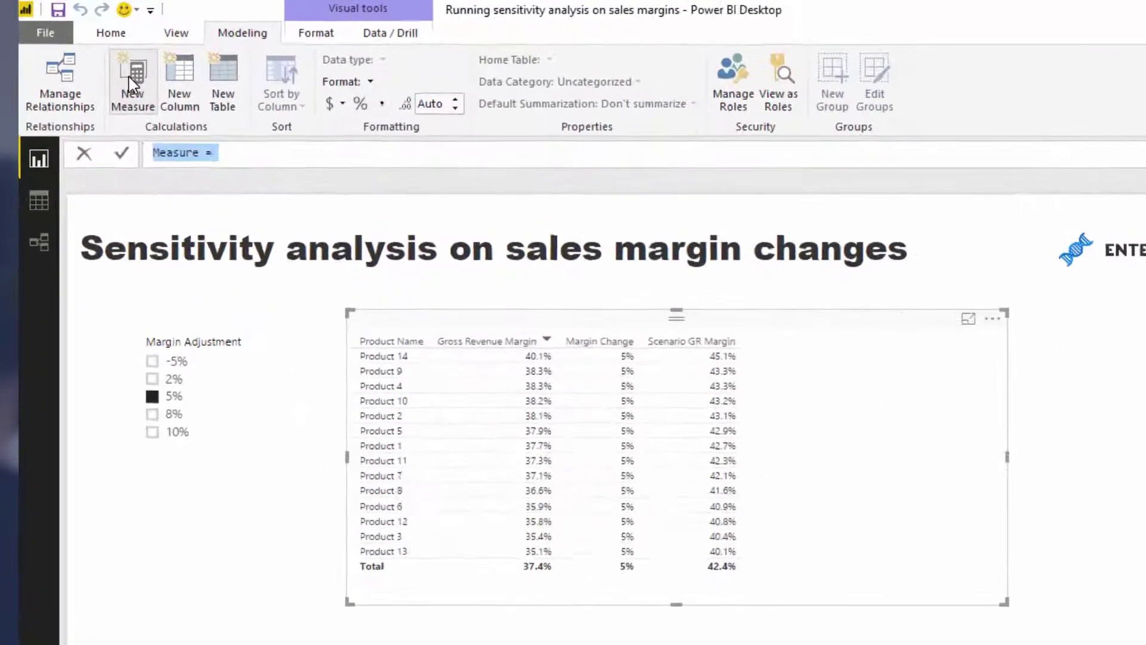
{"action": "type", "text": "Scenario S"}
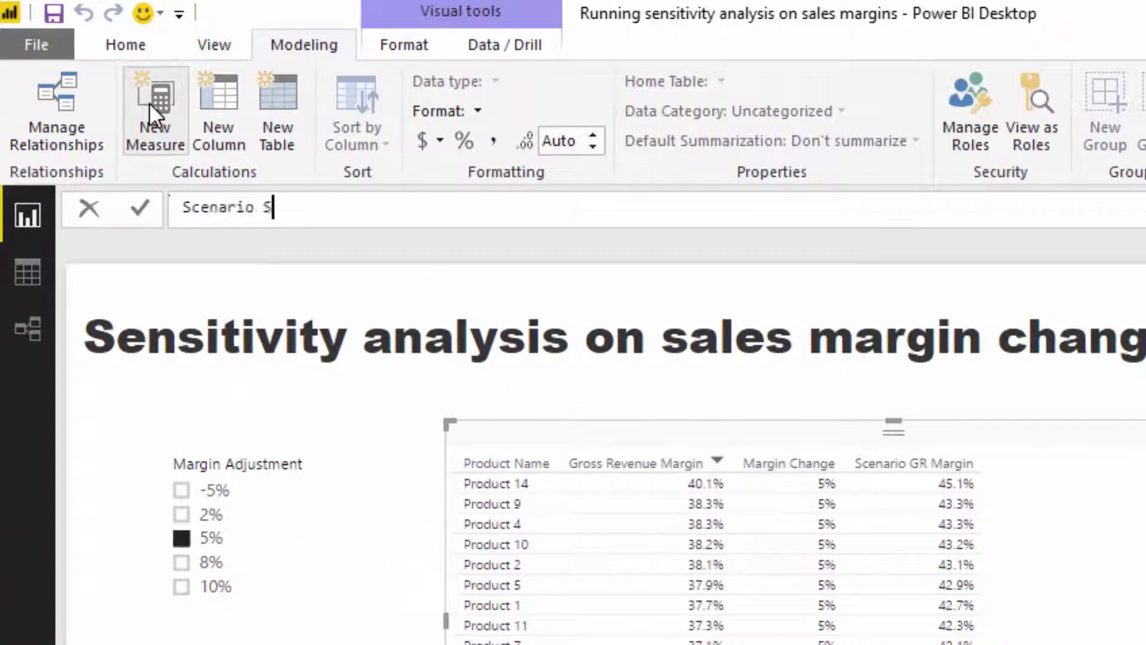
{"action": "type", "text": "ales = Toa"}
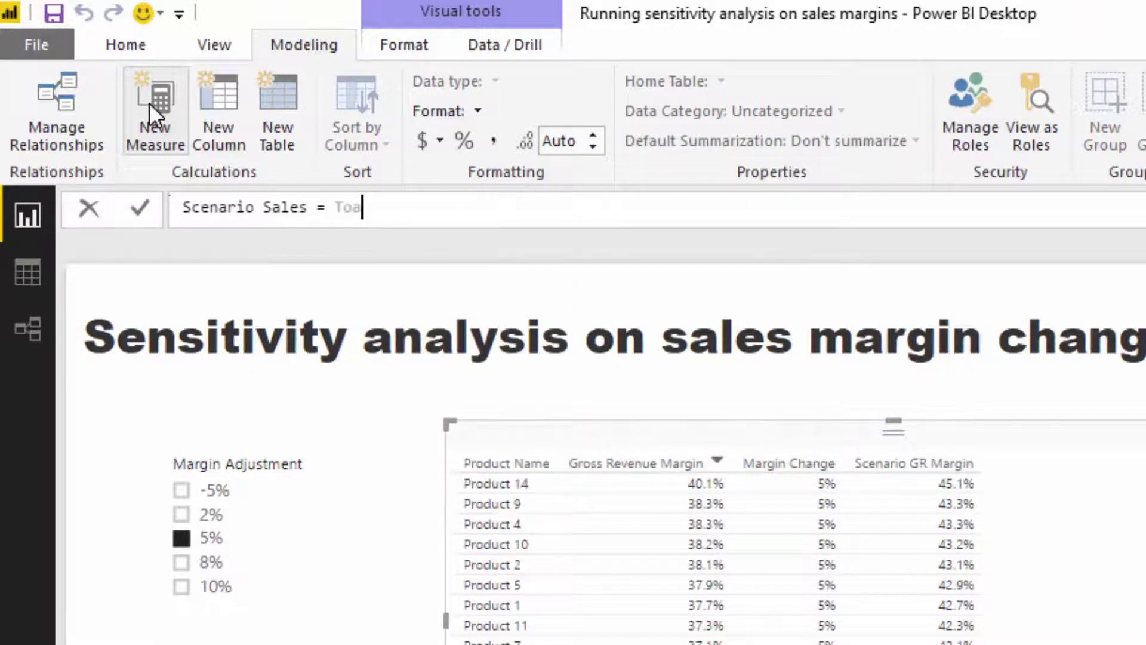
{"action": "key", "text": "BackSpace"}
{"action": "type", "text": "t"}
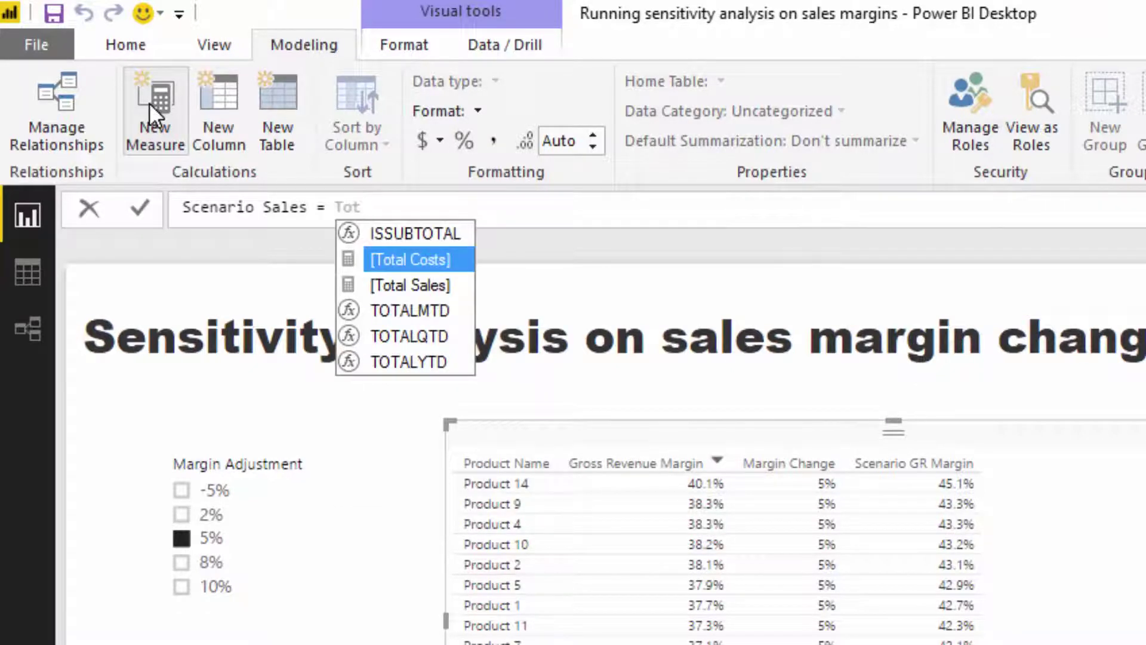
{"action": "key", "text": "Down"}
{"action": "key", "text": "Tab"}
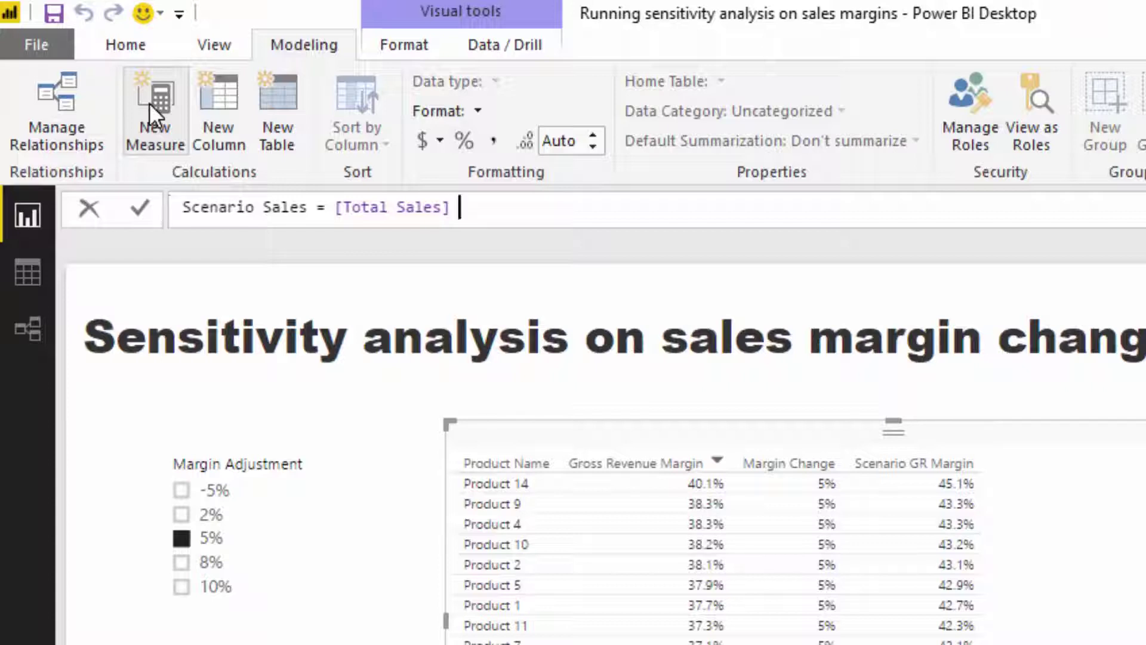
{"action": "type", "text": "* [Sce"}
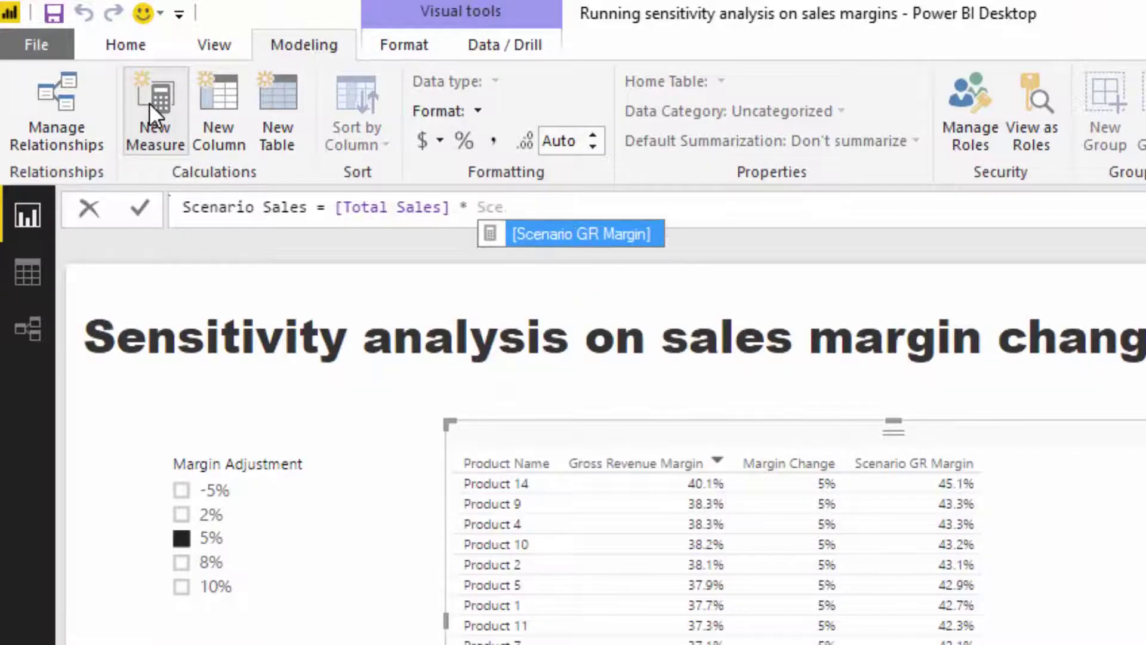
{"action": "key", "text": "Tab"}
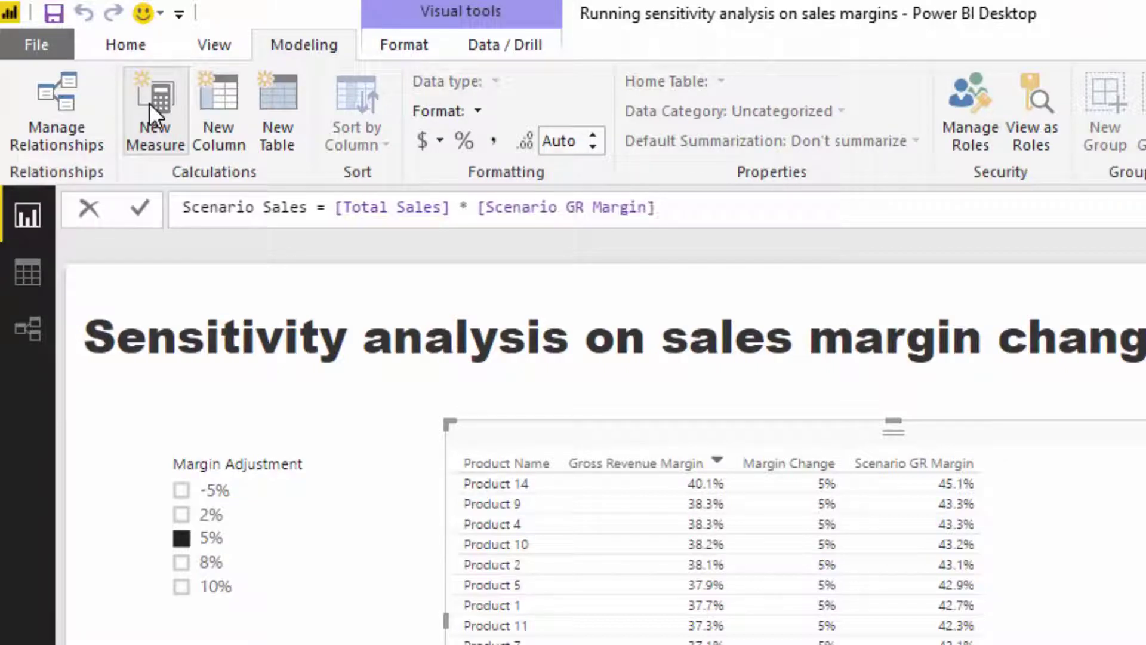
{"action": "type", "text": "Tota"}
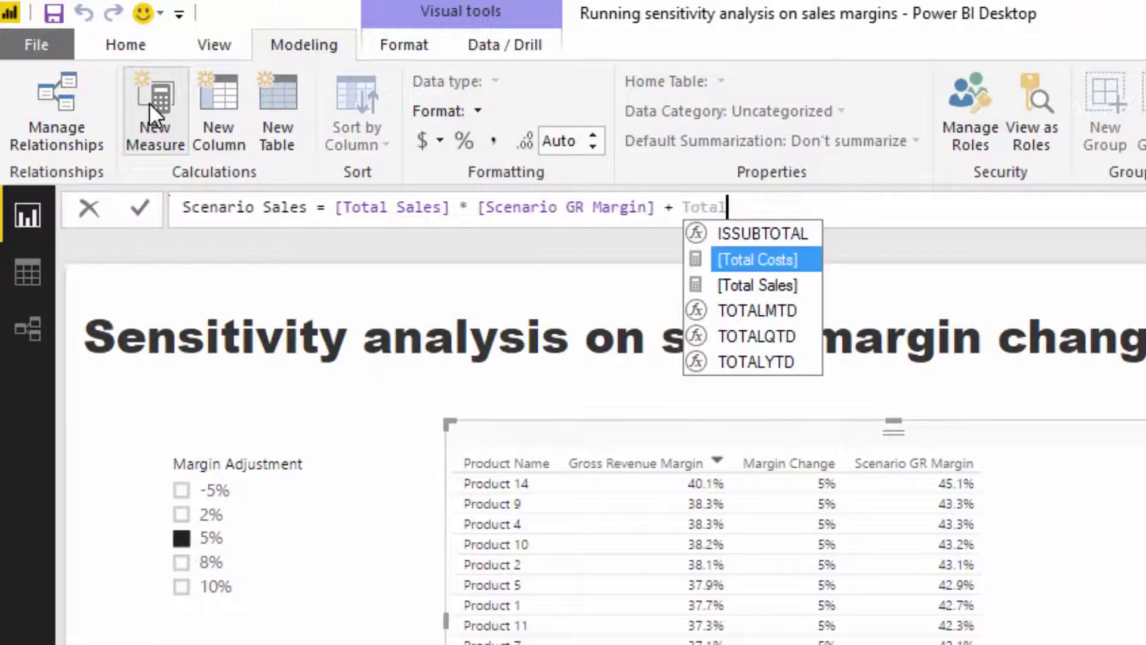
{"action": "type", "text": "l"}
{"action": "key", "text": "Tab"}
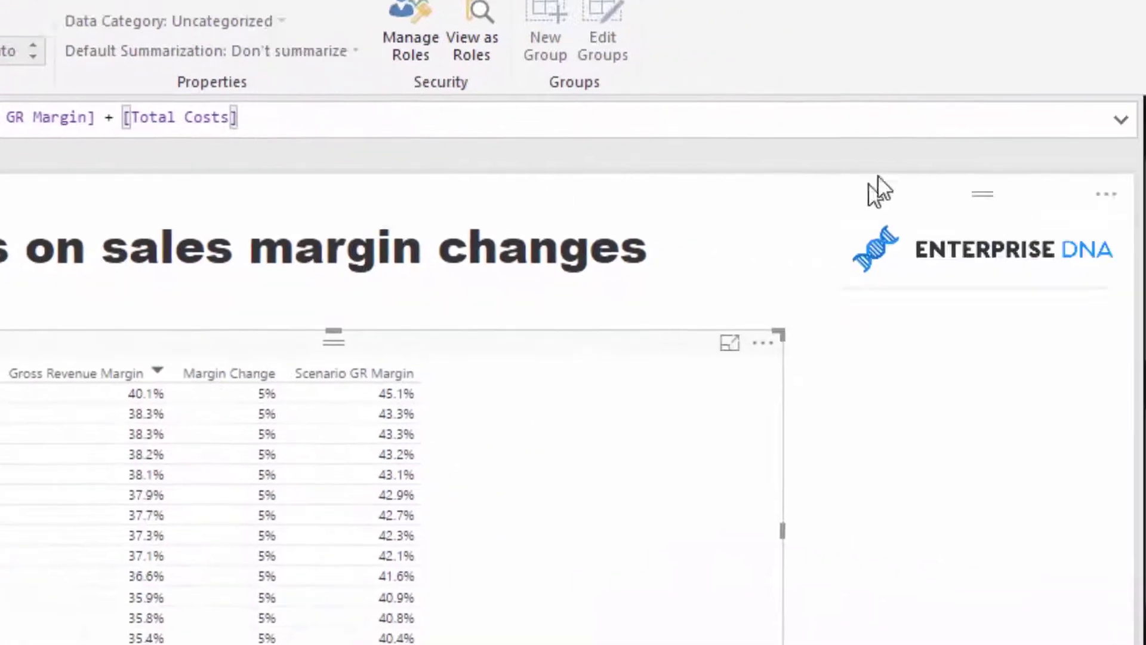
Add Scenario Sales as a column in the product table and shift the table slightly to the left.
{"action": "left_click_drag", "start_coordinate": [946, 253], "coordinate": [637, 352]}
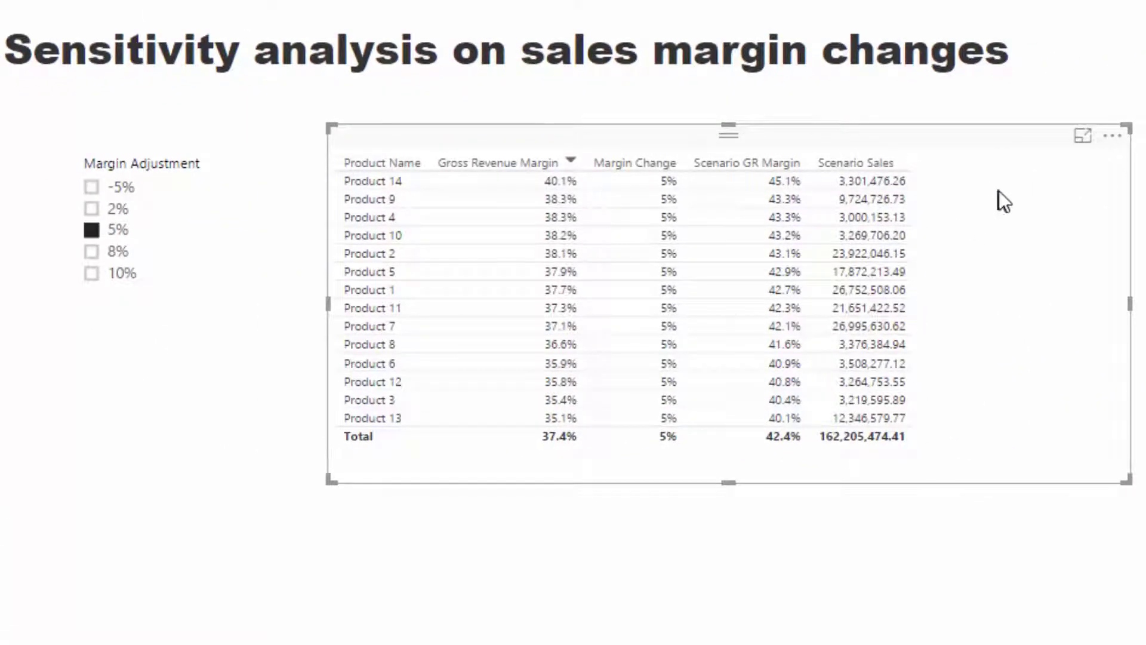
{"action": "left_click_drag", "start_coordinate": [997, 141], "coordinate": [983, 140]}
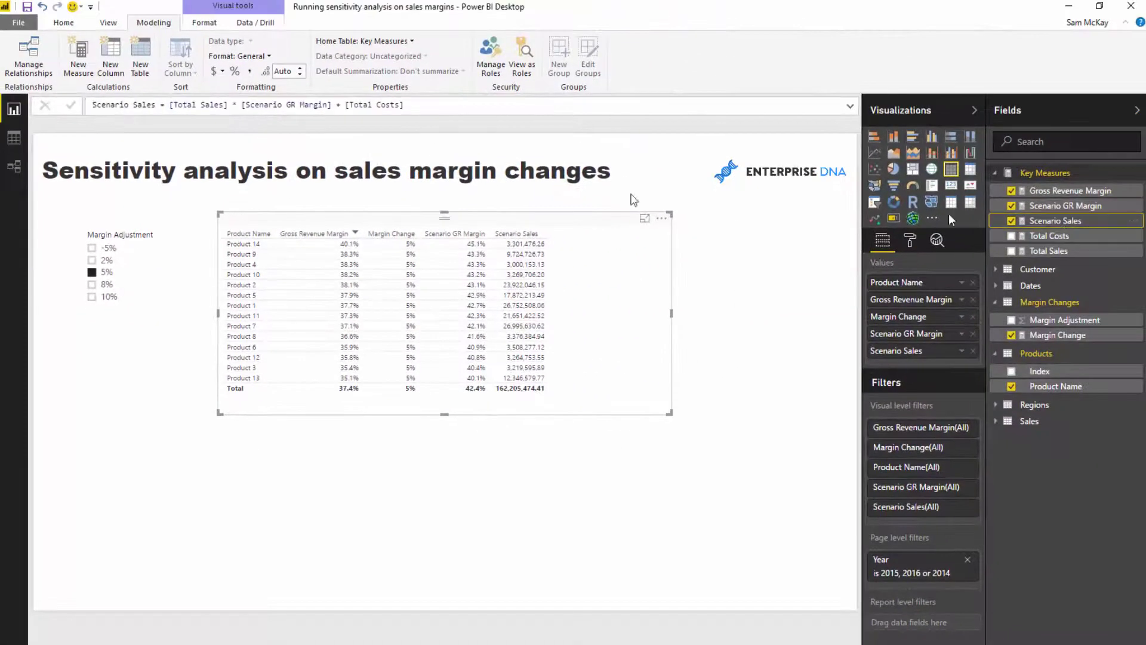
Create a measure in Key Measures named Scenario Profits as [Scenario Sales] - [Total Costs].
{"action": "left_click", "coordinate": [79, 56]}
{"action": "type", "text": "S"}
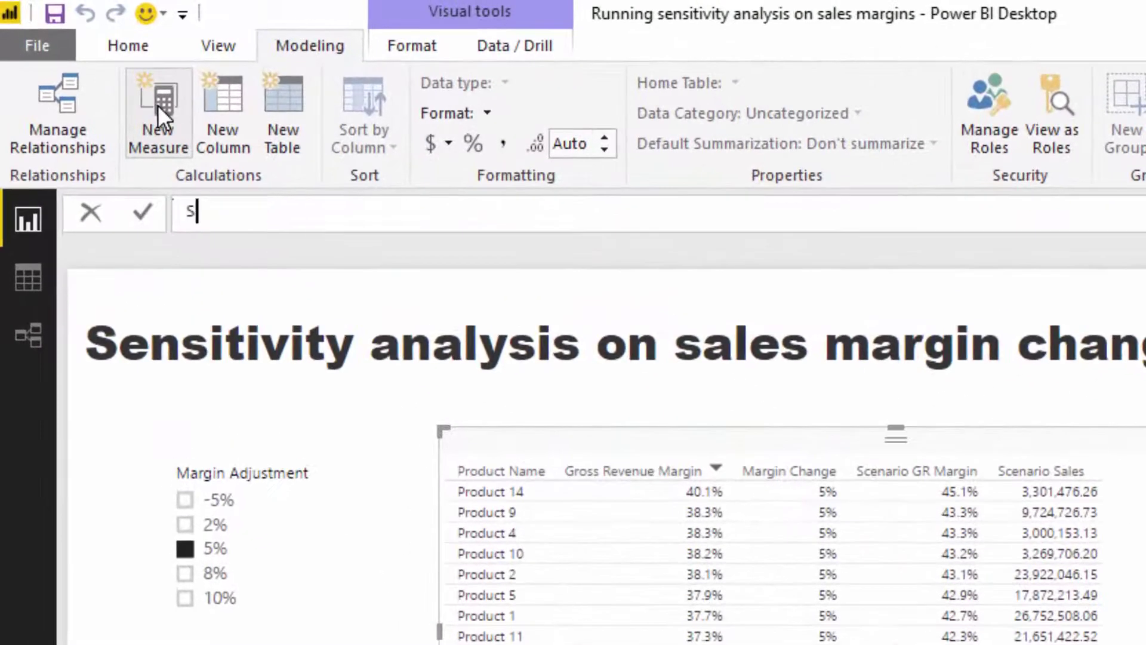
{"action": "type", "text": "cenario Profit"}
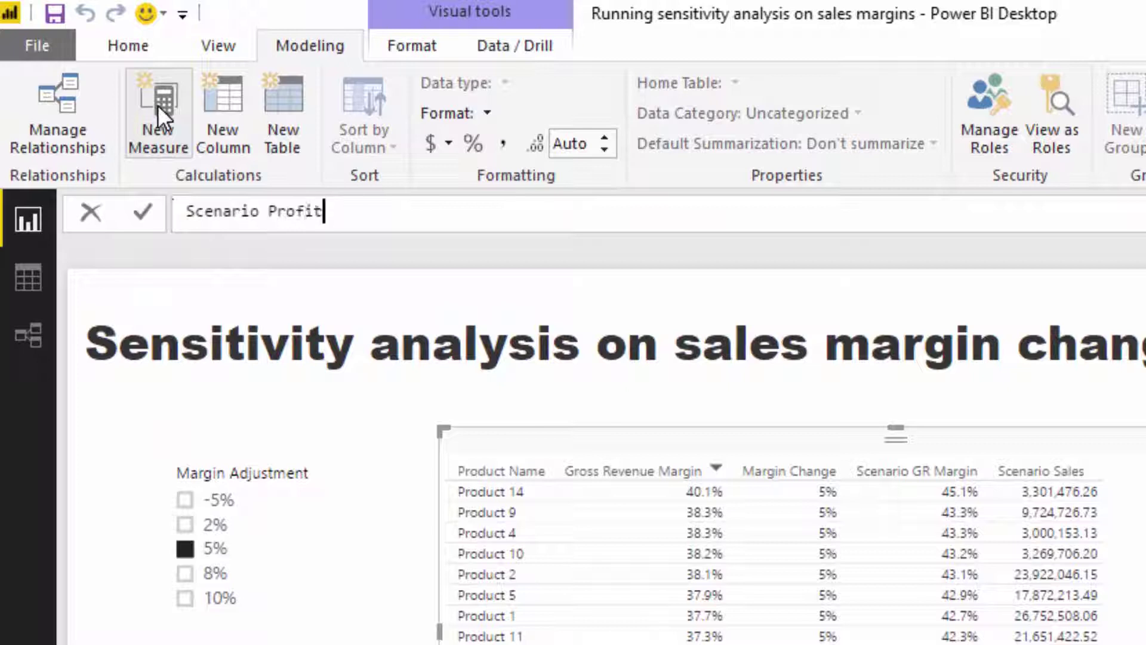
{"action": "type", "text": "s = [Sce"}
{"action": "key", "text": "Down"}
{"action": "key", "text": "Tab"}
{"action": "type", "text": "- "}
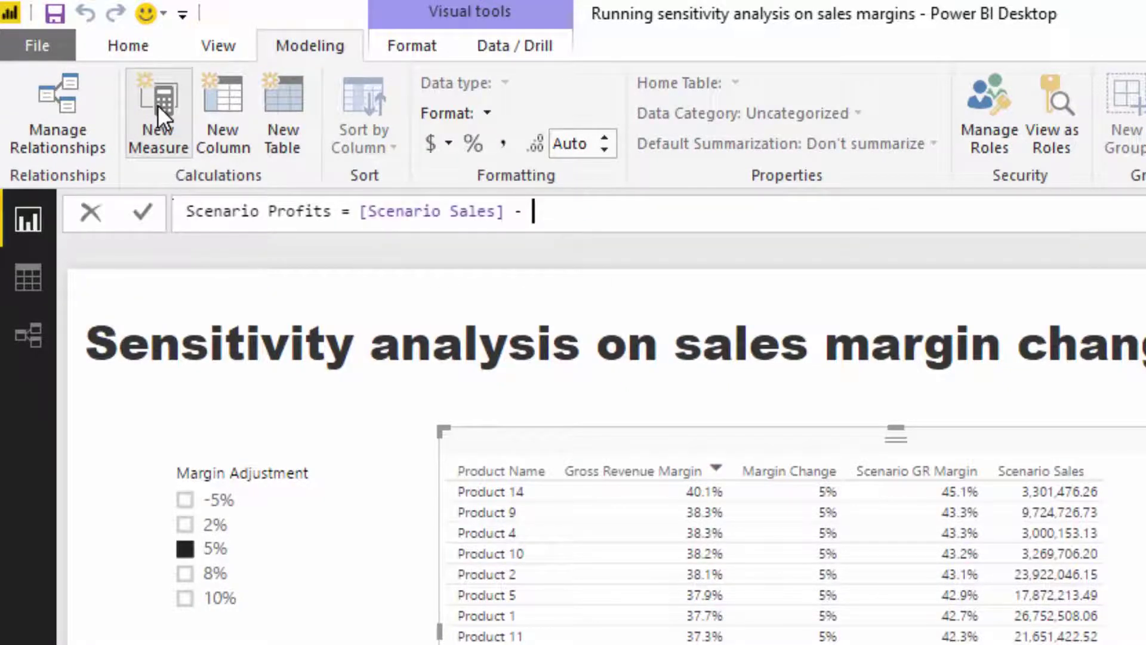
{"action": "type", "text": "Tota"}
{"action": "key", "text": "Down"}
{"action": "key", "text": "Up"}
{"action": "key", "text": "Tab"}
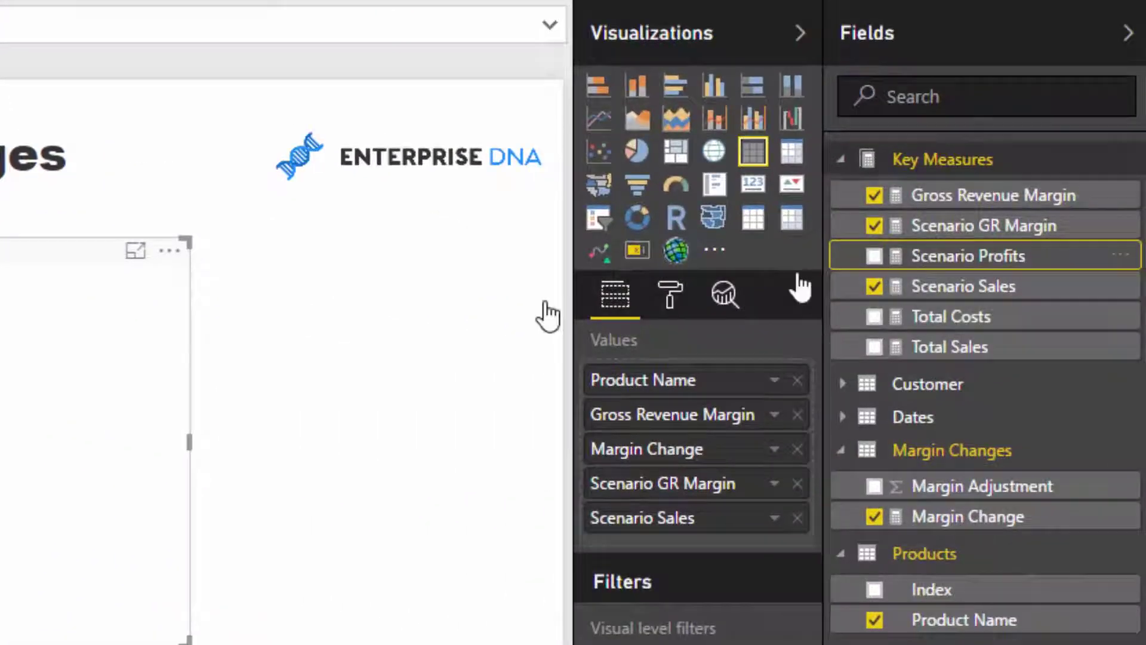
Add Scenario Profits as a column in the product table, widen the table slightly and deselect it.
{"action": "left_click_drag", "start_coordinate": [800, 287], "coordinate": [190, 433]}
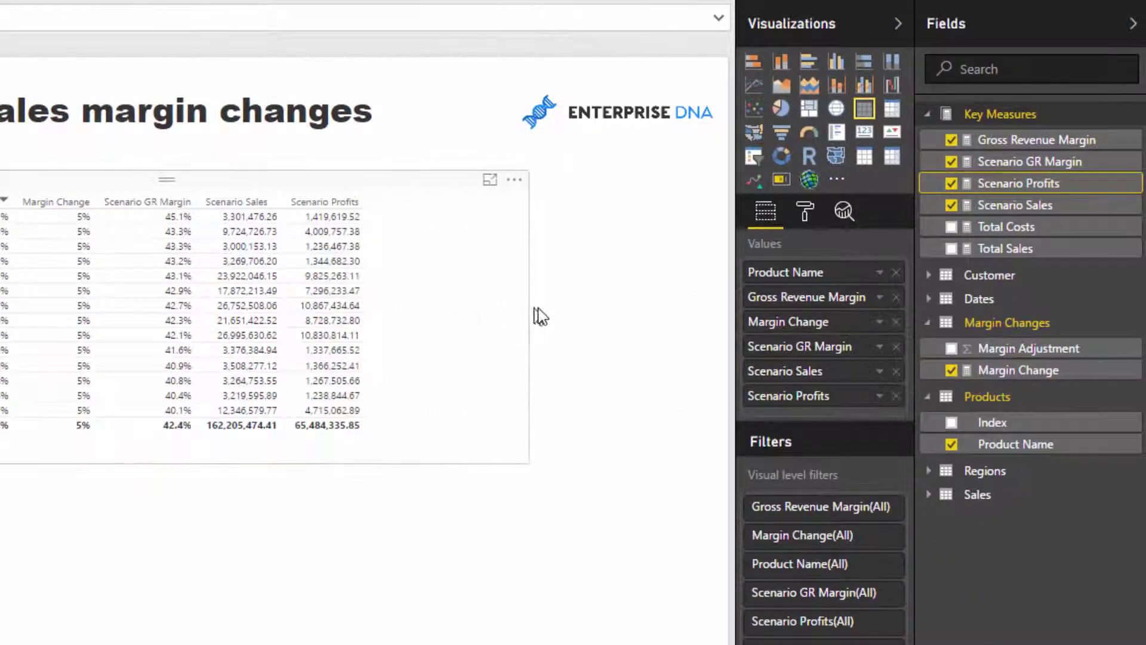
{"action": "left_click", "coordinate": [541, 317]}
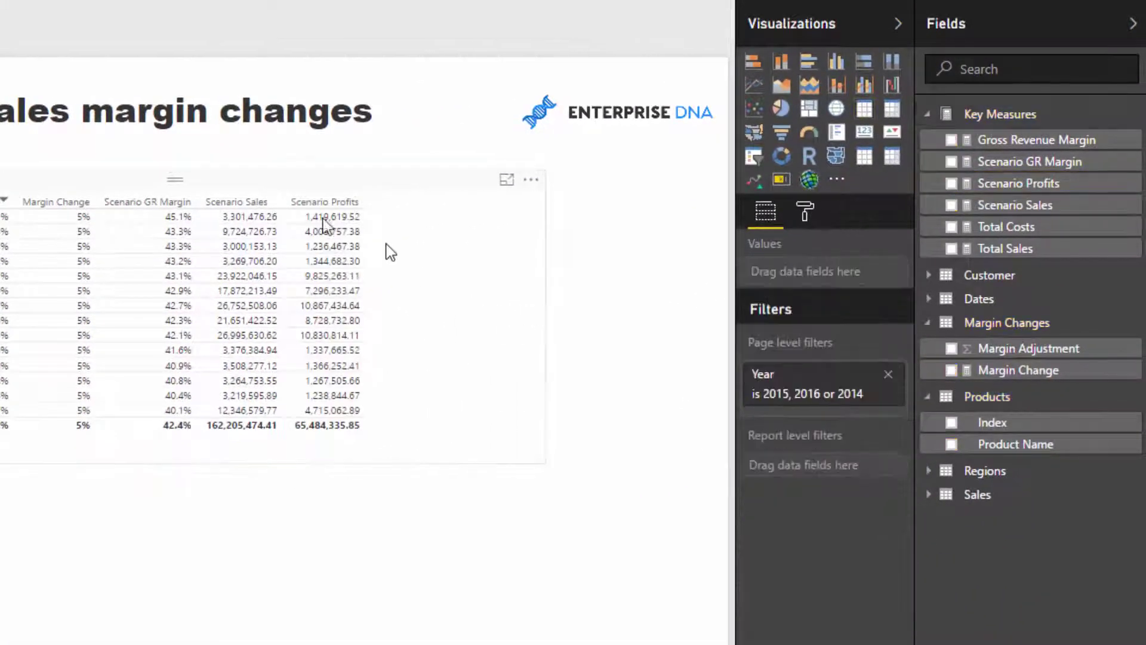
Create a measure in Key Measures named Total Profits as [Total Sales] - [Total Costs].
{"action": "left_click", "coordinate": [1033, 237]}
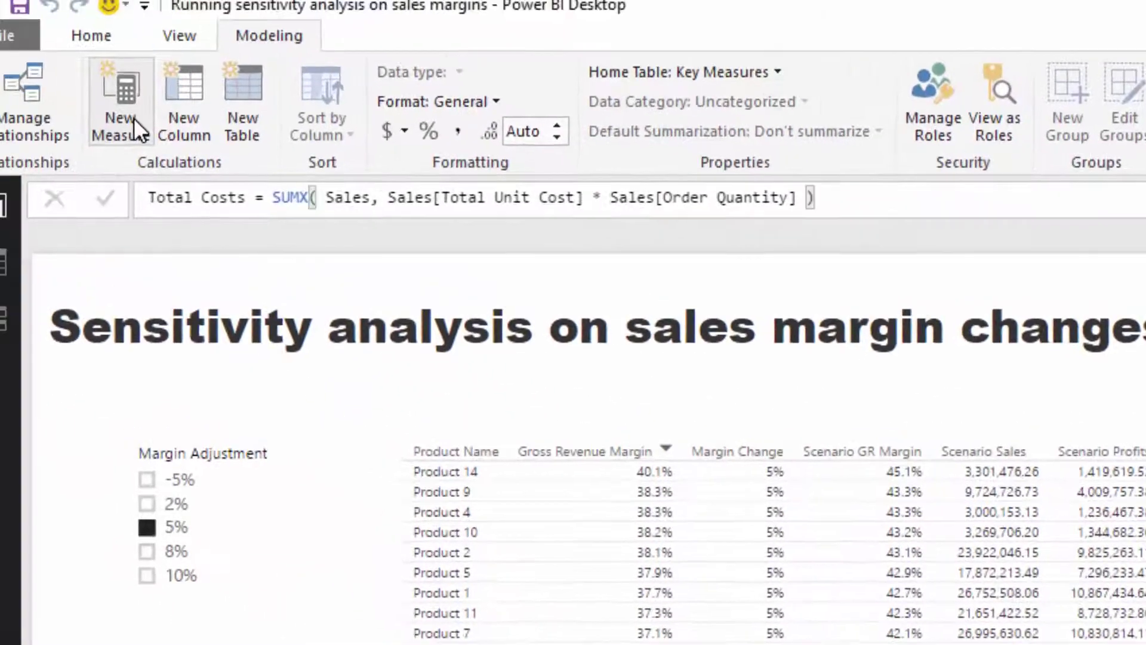
{"action": "left_click", "coordinate": [171, 129]}
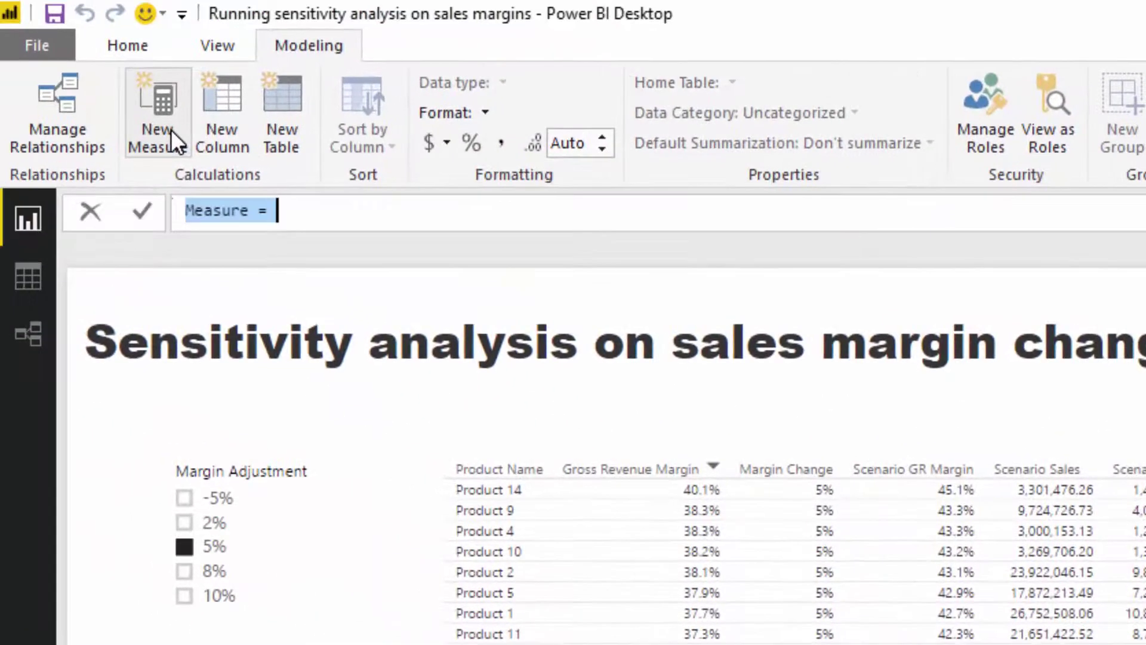
{"action": "type", "text": "Total Profits"}
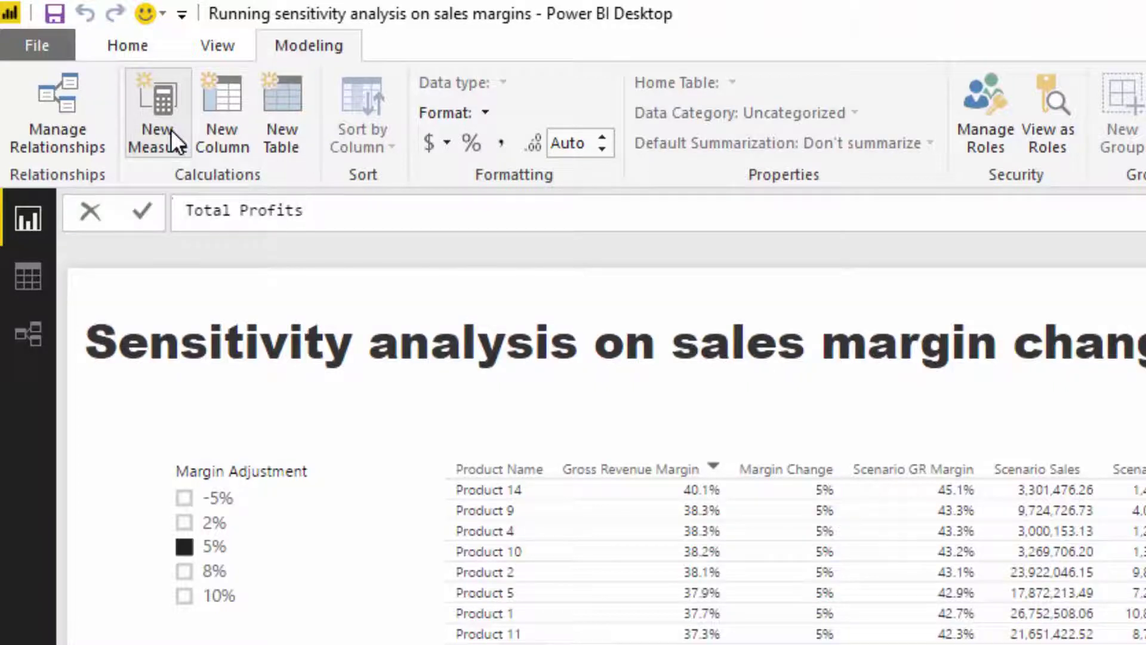
{"action": "type", "text": "= Total"}
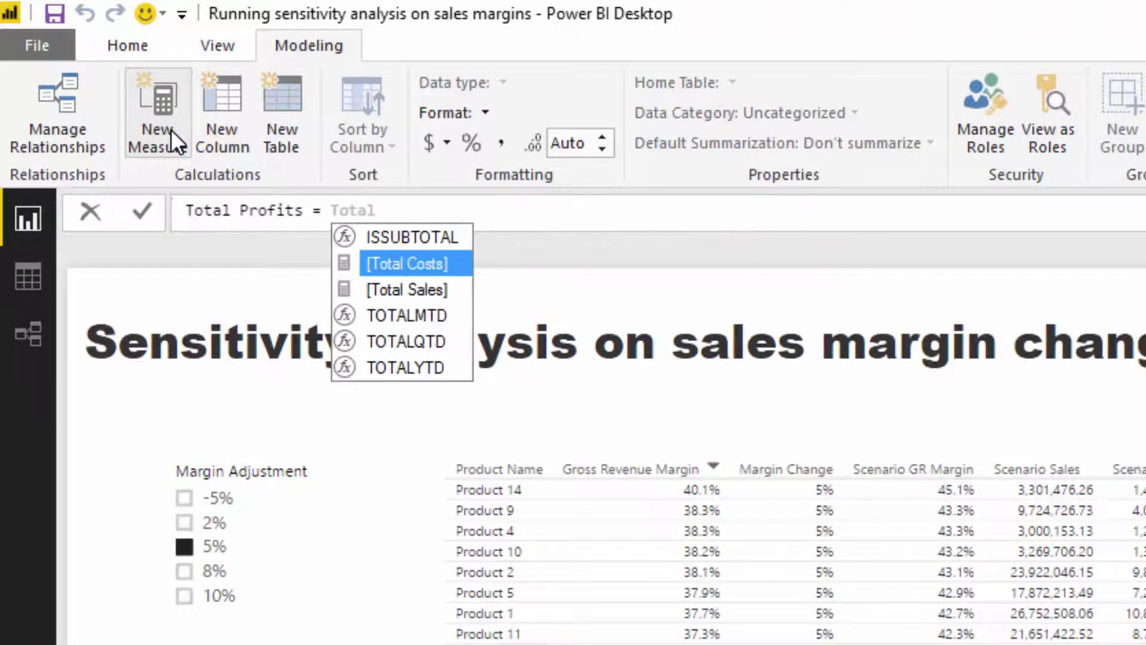
{"action": "key", "text": "Down"}
{"action": "key", "text": "Tab"}
{"action": "type", "text": "- Tota"}
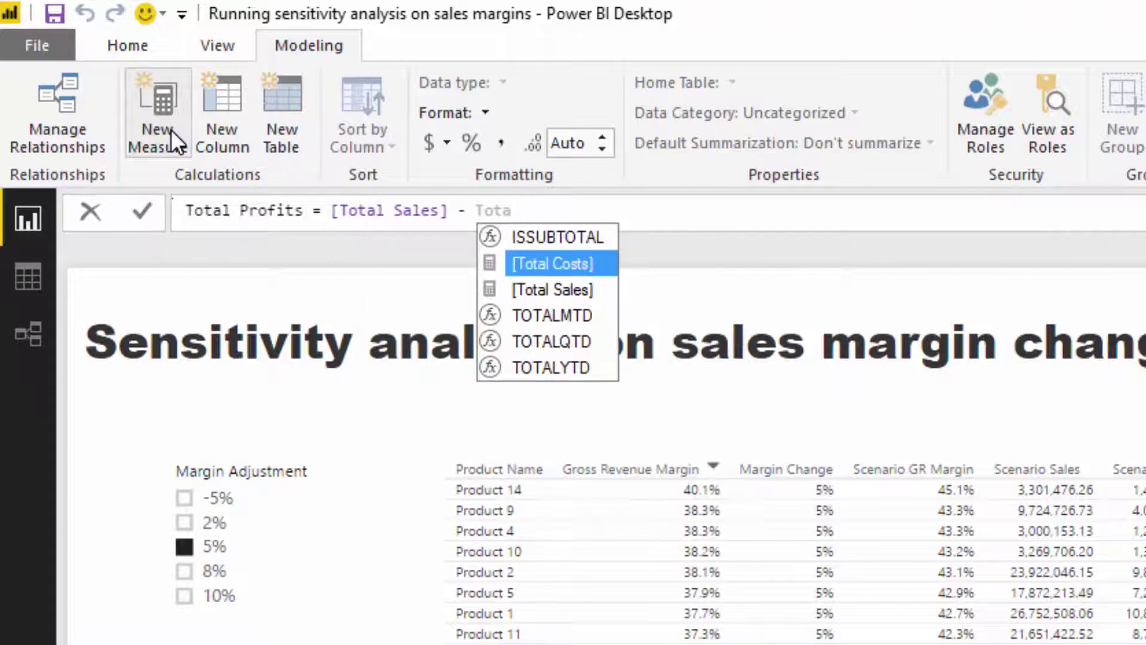
{"action": "key", "text": "Tab"}
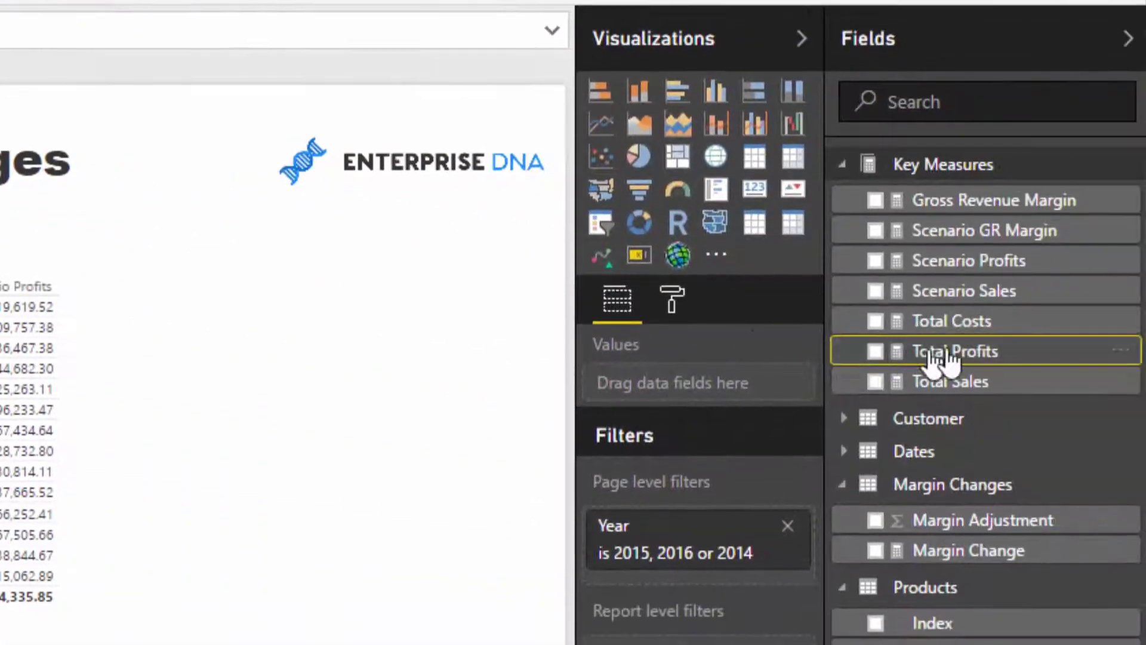
Add Total Profits as a column in the product table and widen the table to make room for more columns.
{"action": "left_click_drag", "start_coordinate": [943, 358], "coordinate": [149, 427]}
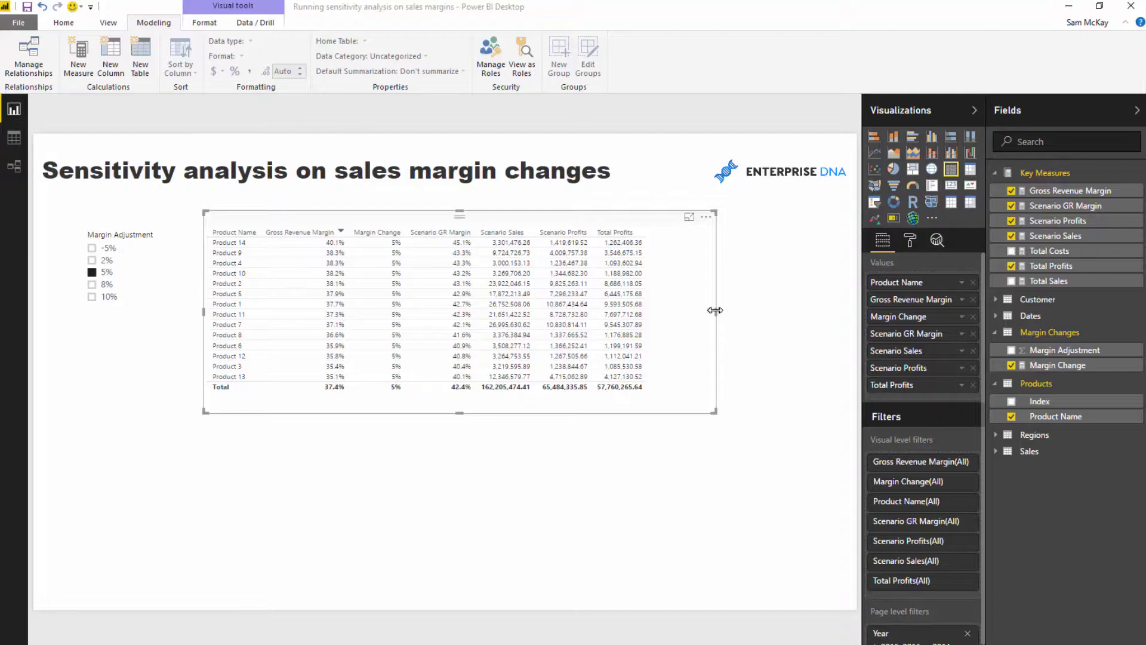
{"action": "left_click_drag", "start_coordinate": [715, 310], "coordinate": [760, 310]}
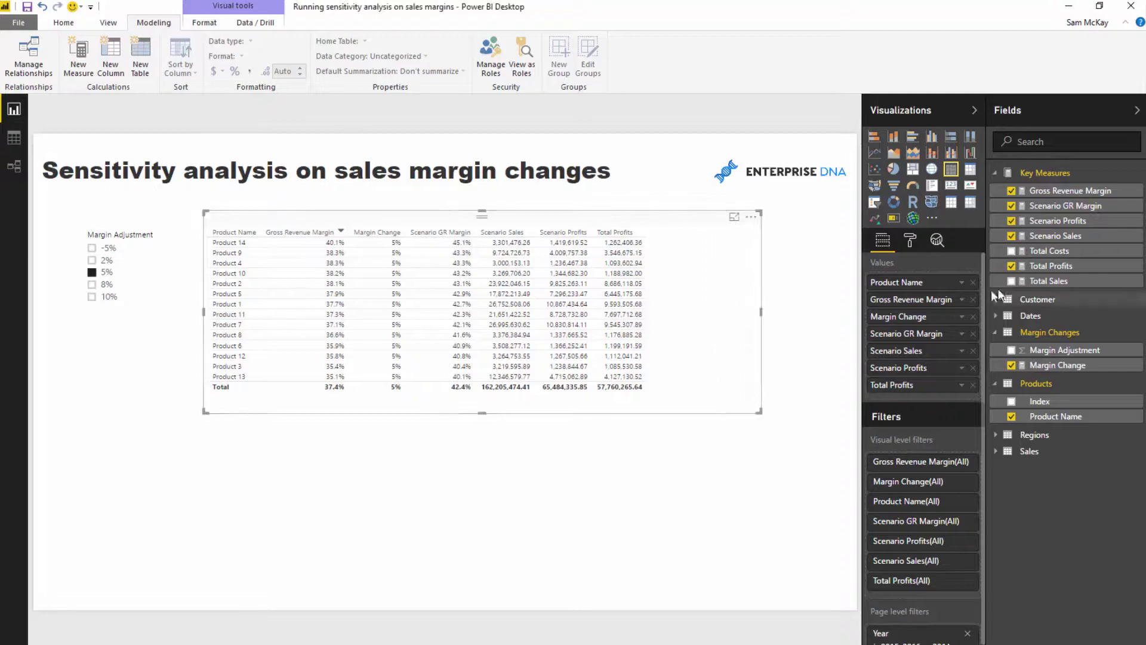
Create a measure in Key Measures named Change in Profits as DIVIDE( [Scenario Profits], [Total Profits], 0 ) - 1.
{"action": "left_click", "coordinate": [1052, 269]}
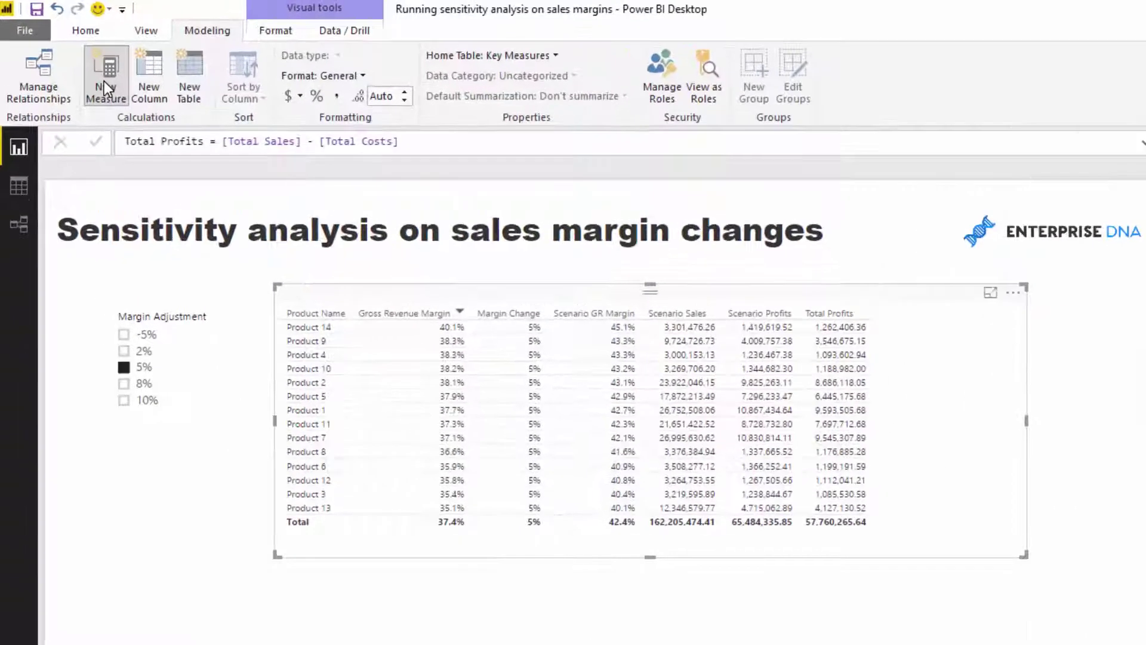
{"action": "left_click", "coordinate": [105, 84]}
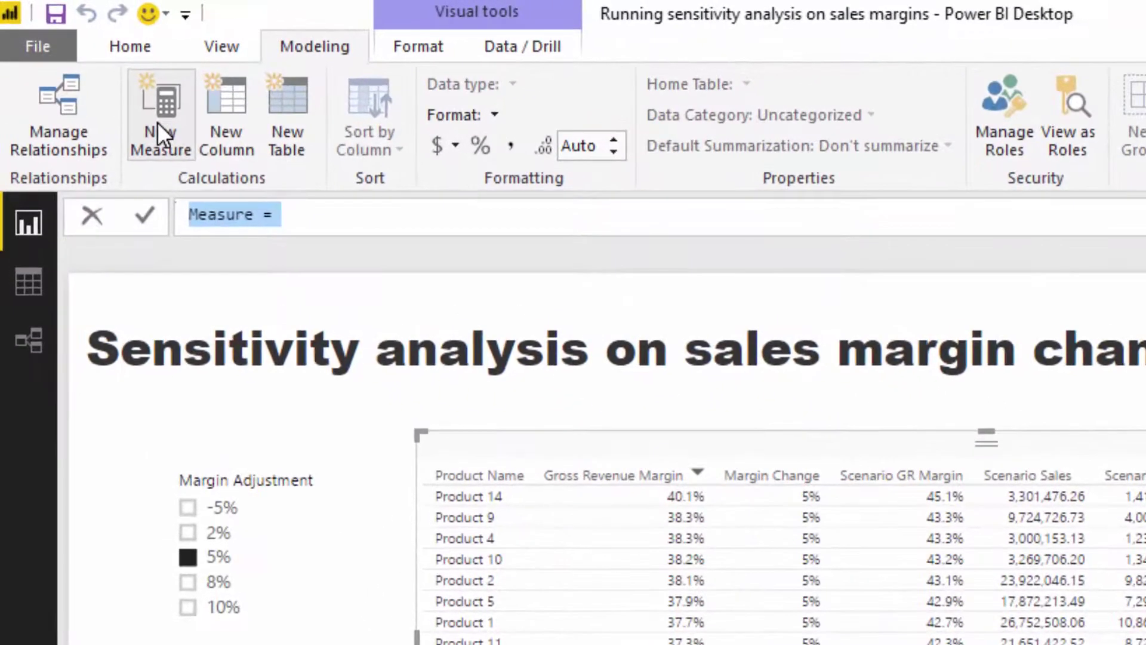
{"action": "type", "text": "D1="}
{"action": "key", "text": "BackSpace"}
{"action": "key", "text": "BackSpace"}
{"action": "key", "text": "BackSpace"}
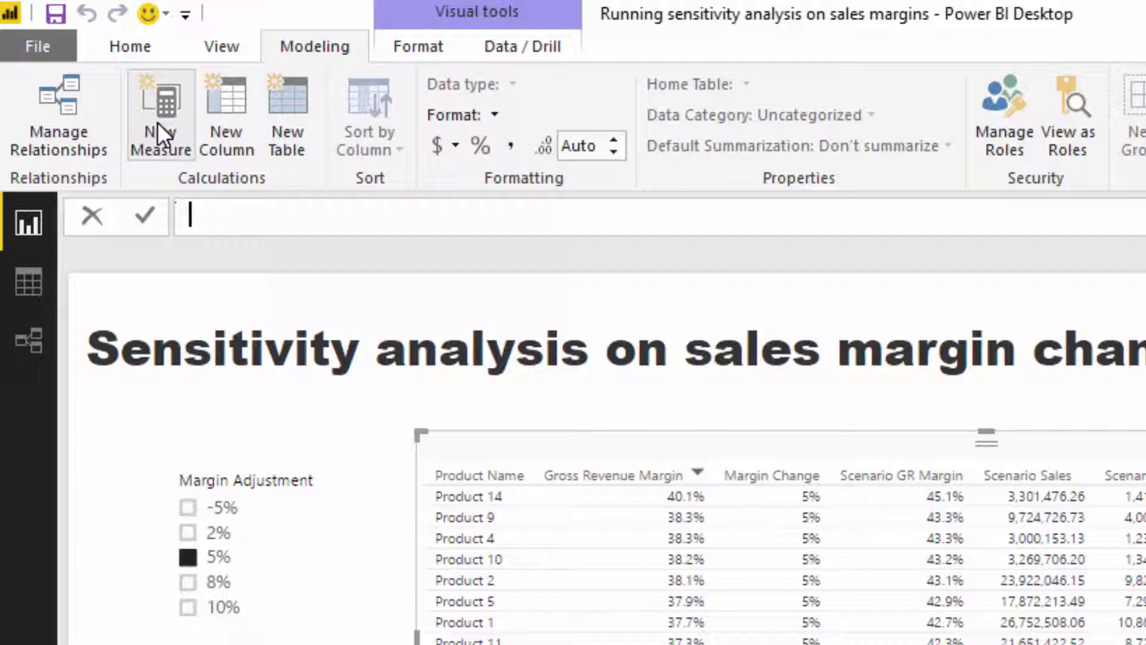
{"action": "type", "text": "S"}
{"action": "key", "text": "BackSpace"}
{"action": "type", "text": "Change "}
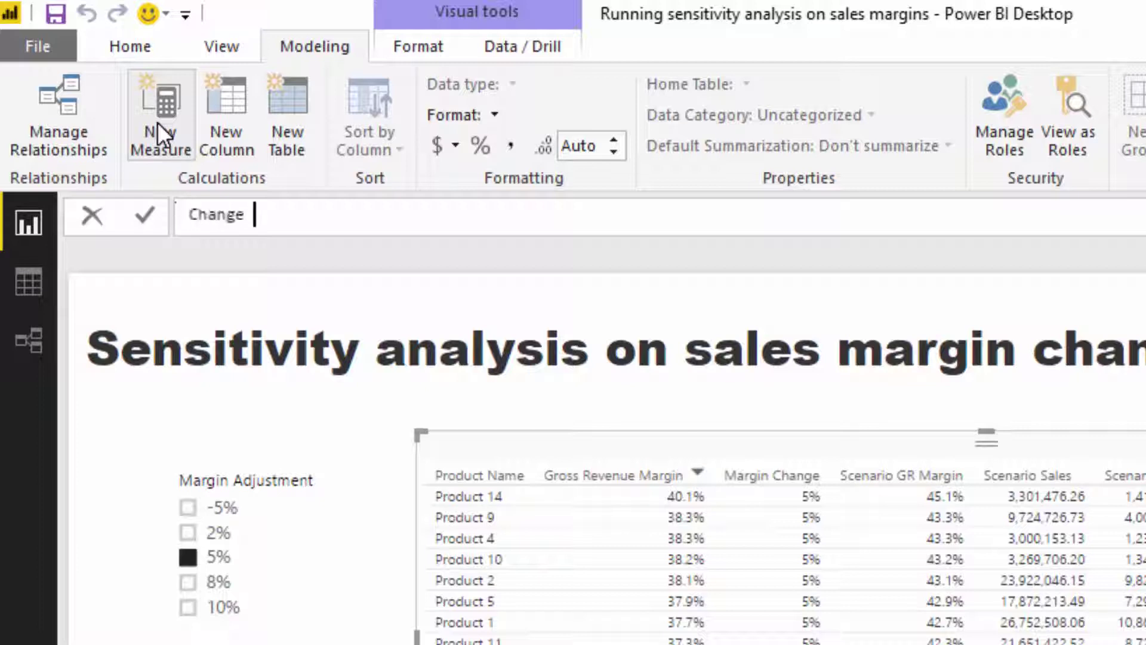
{"action": "type", "text": "in Profits"}
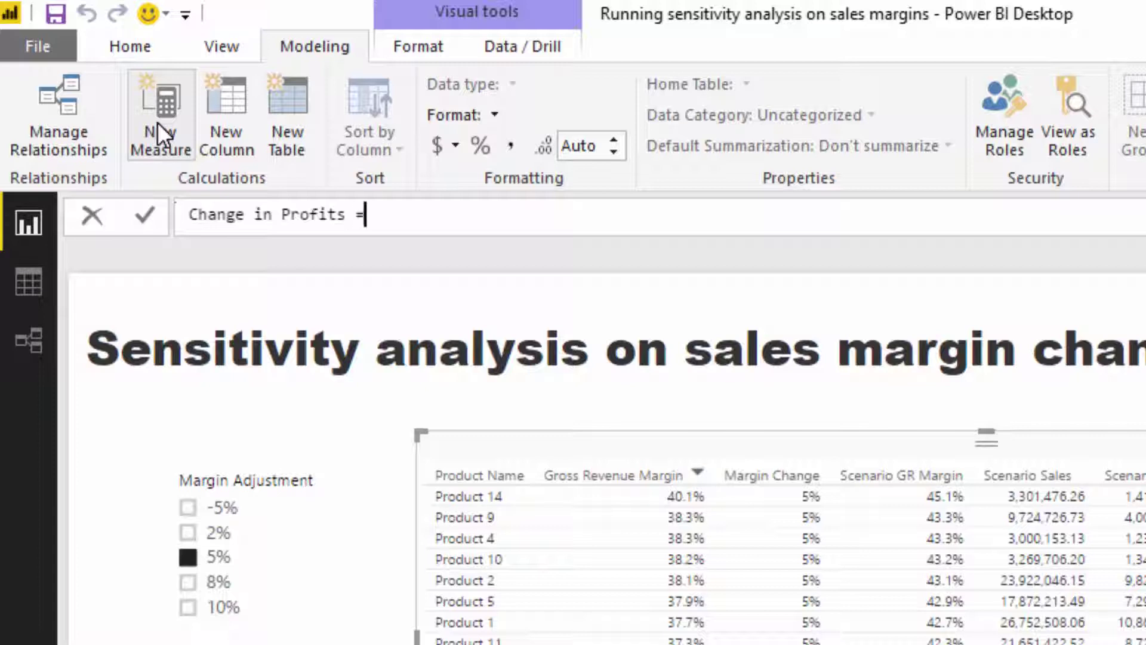
{"action": "type", "text": " = DI"}
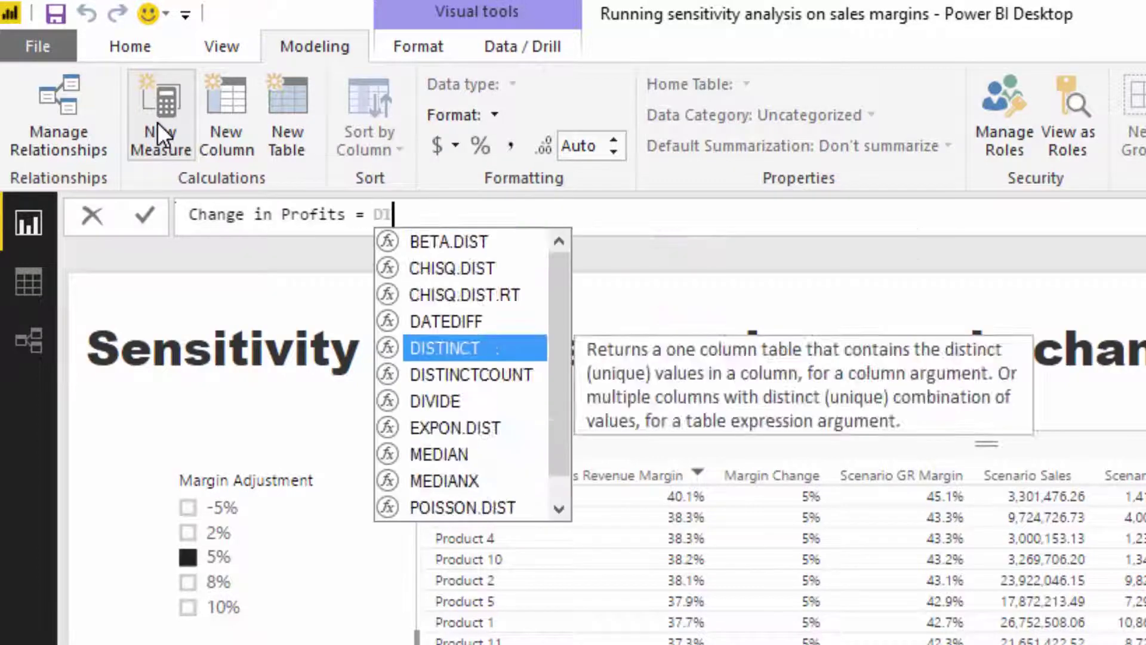
{"action": "type", "text": "VIDE( Scen"}
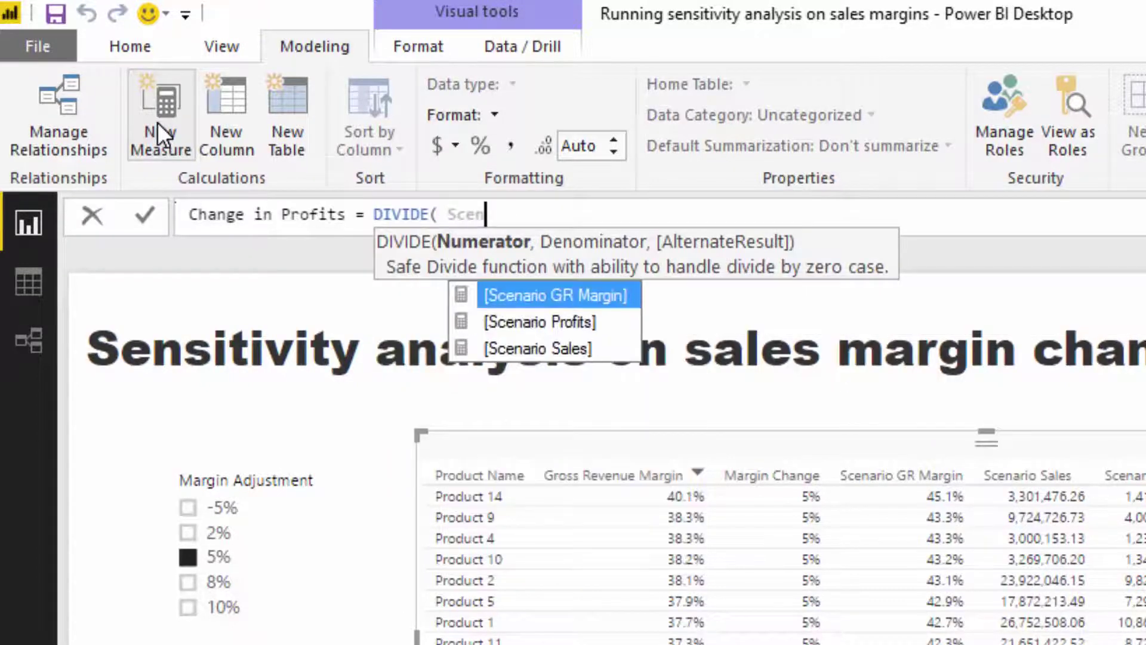
{"action": "key", "text": "Down"}
{"action": "key", "text": "Tab"}
{"action": "type", "text": ", "}
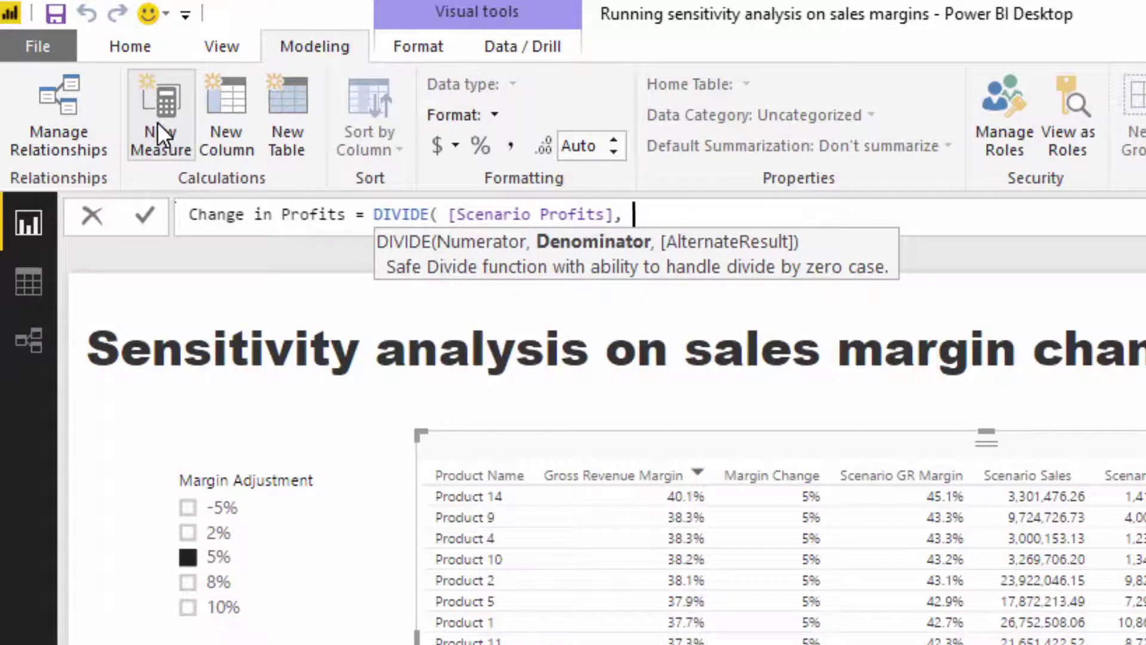
{"action": "type", "text": "[Tota"}
{"action": "key", "text": "Down"}
{"action": "key", "text": "Tab"}
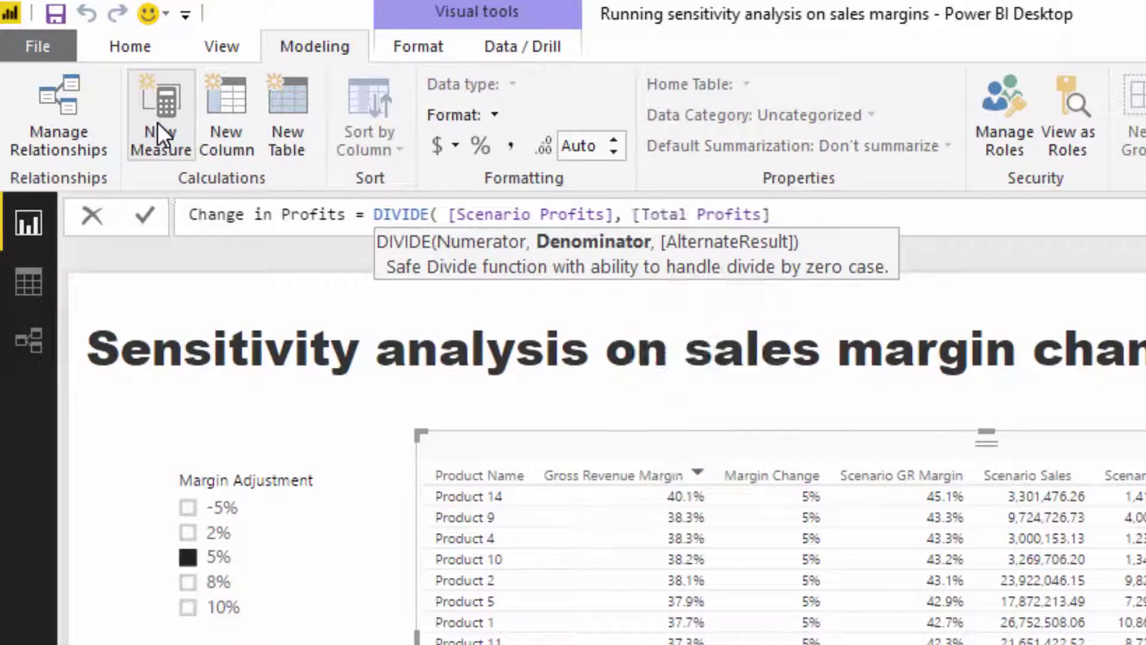
{"action": "type", "text": ", 0 "}
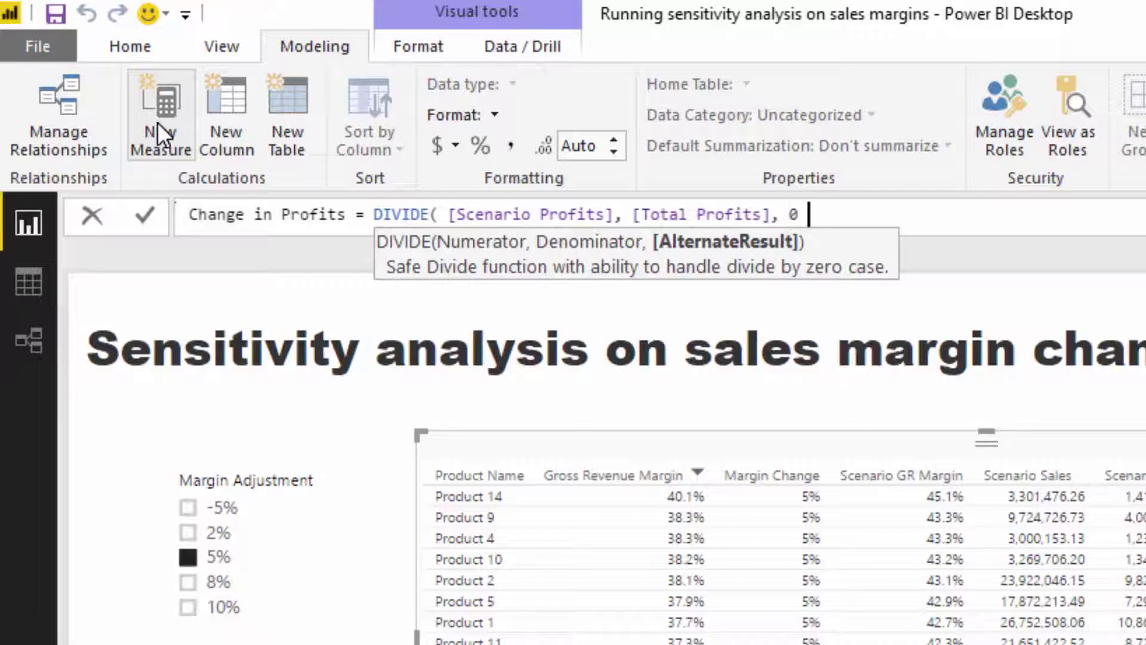
{"action": "type", "text": ") - 1"}
{"action": "key", "text": "Return"}
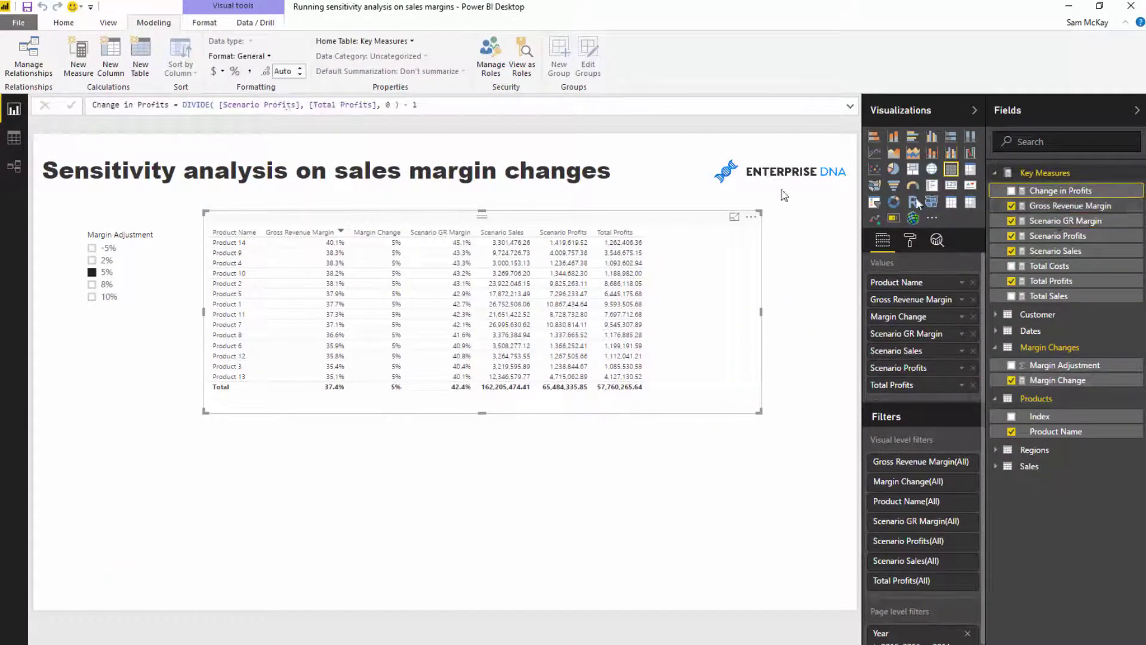
Format Change in Profits as a percentage with 1 decimal place and add it as a column in the product table.
{"action": "left_click", "coordinate": [239, 72]}
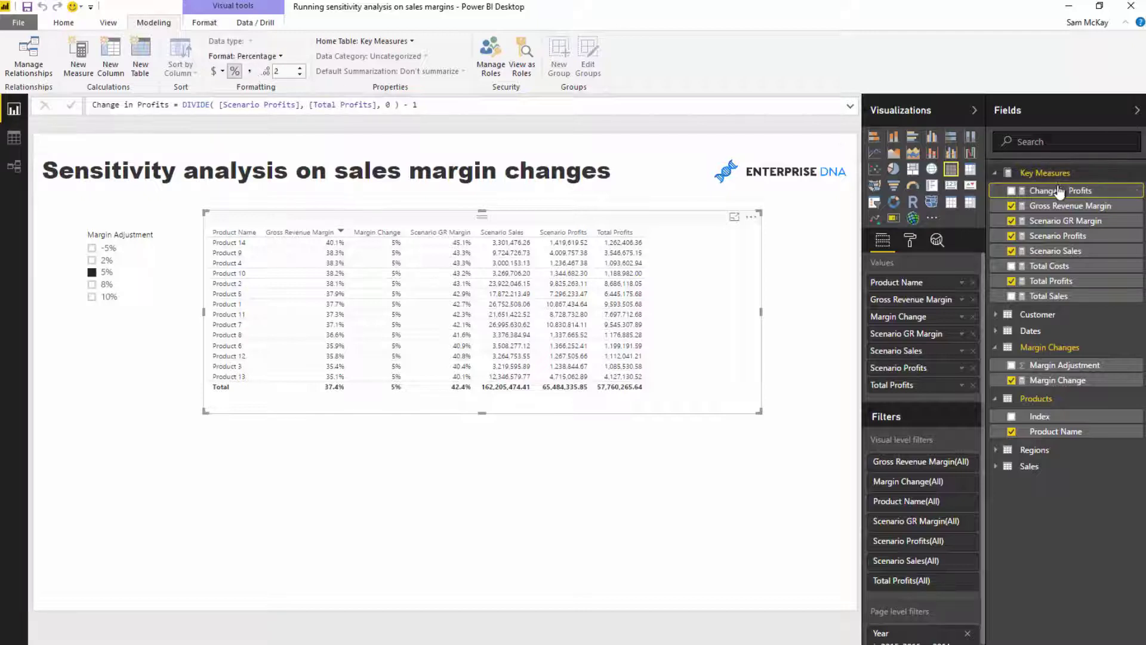
{"action": "left_click_drag", "start_coordinate": [1051, 192], "coordinate": [686, 316]}
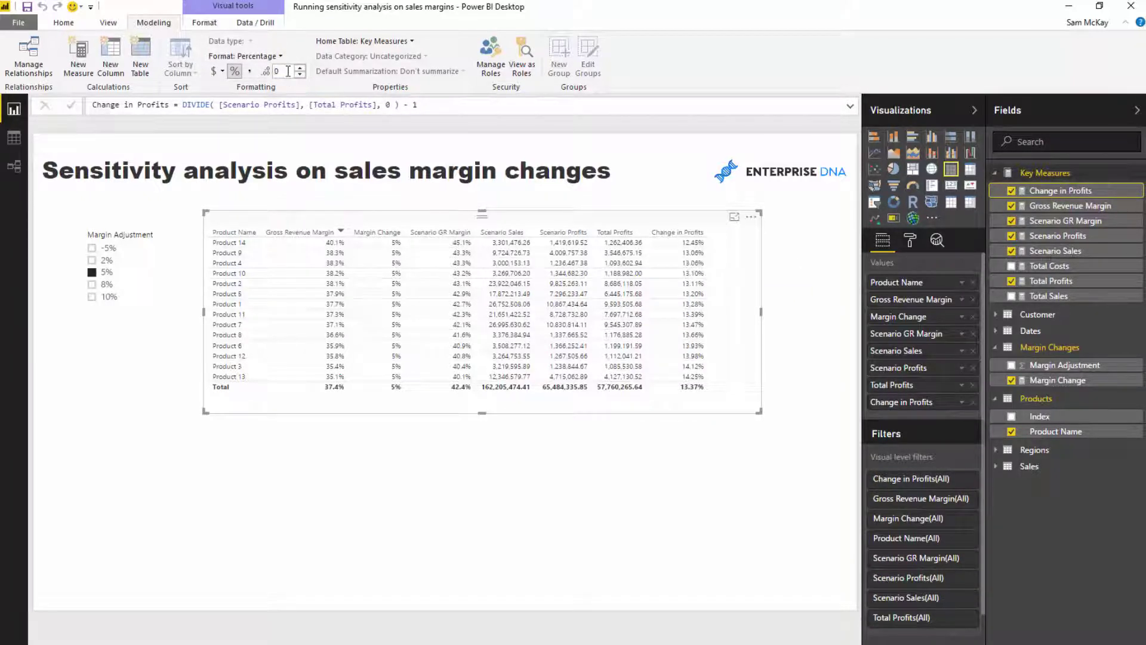
{"action": "key", "text": "Return"}
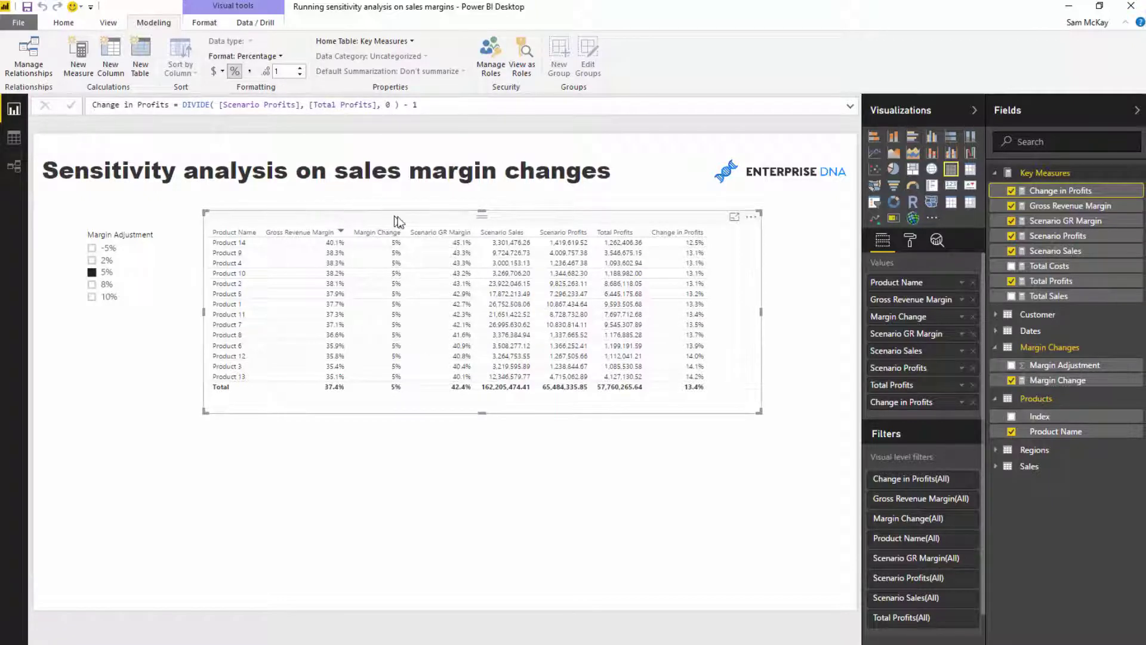
Remove Total Profits, Scenario Profits, Margin Change and Scenario Sales from the product table, adjust its position and narrow it slightly.
{"action": "left_click_drag", "start_coordinate": [397, 222], "coordinate": [392, 221]}
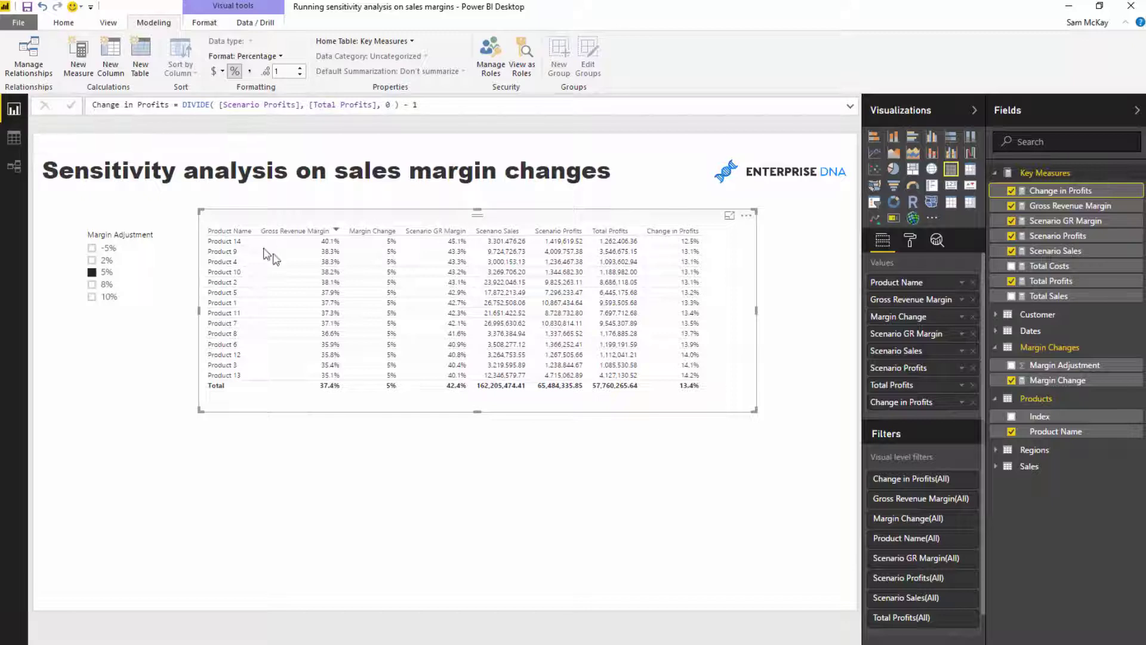
{"action": "left_click", "coordinate": [973, 384]}
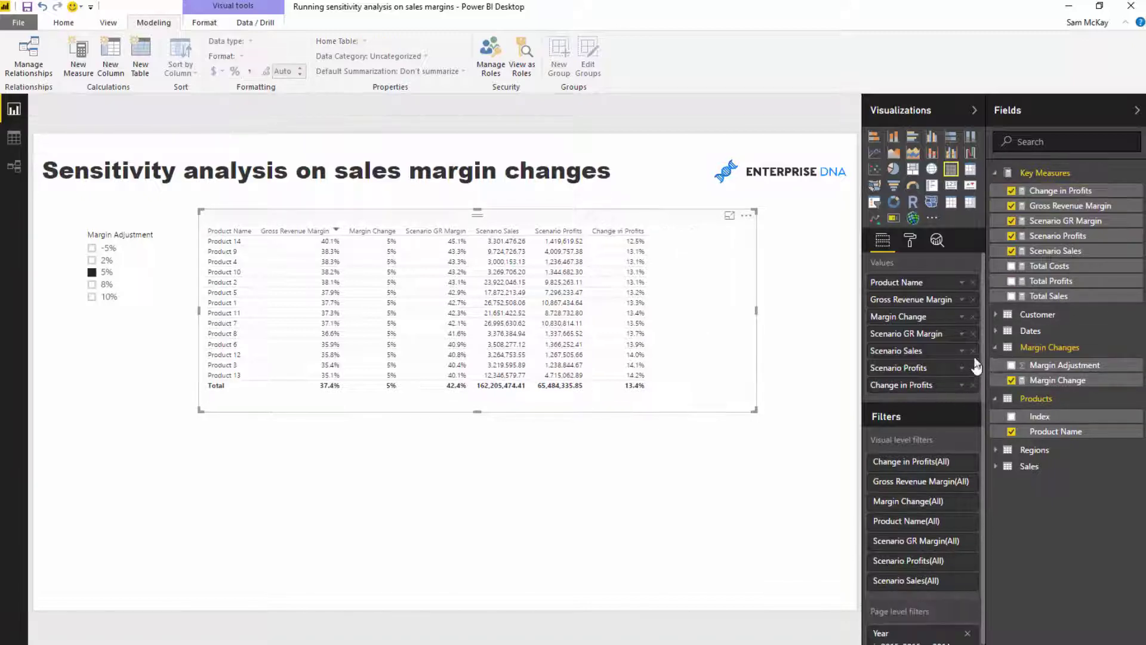
{"action": "left_click", "coordinate": [972, 367]}
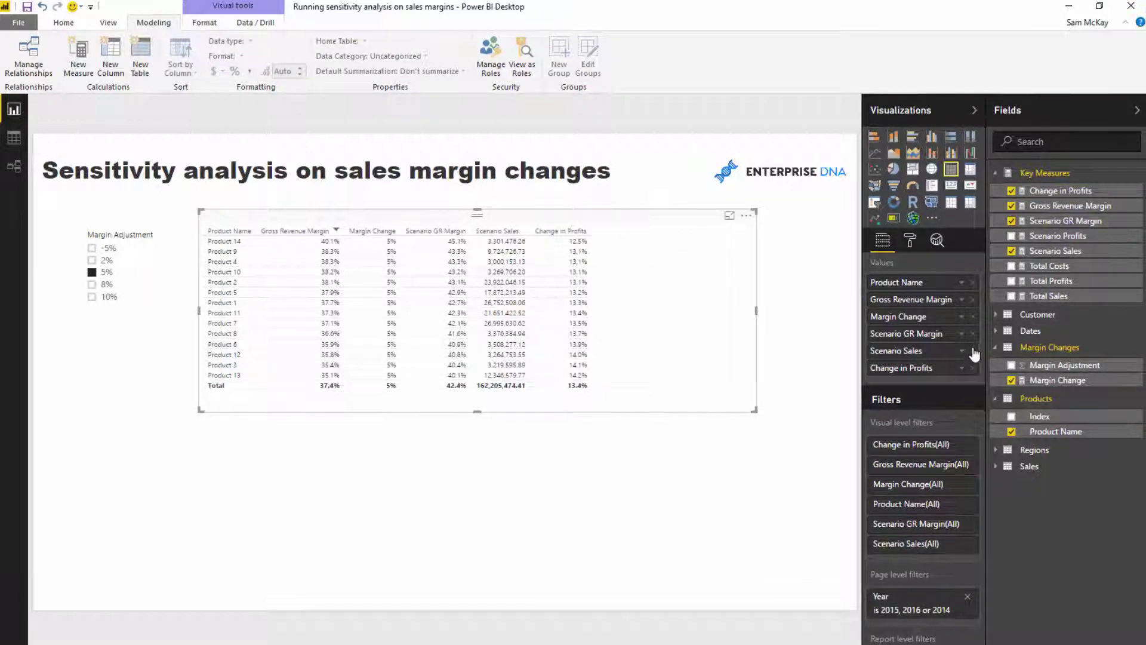
{"action": "left_click", "coordinate": [973, 316]}
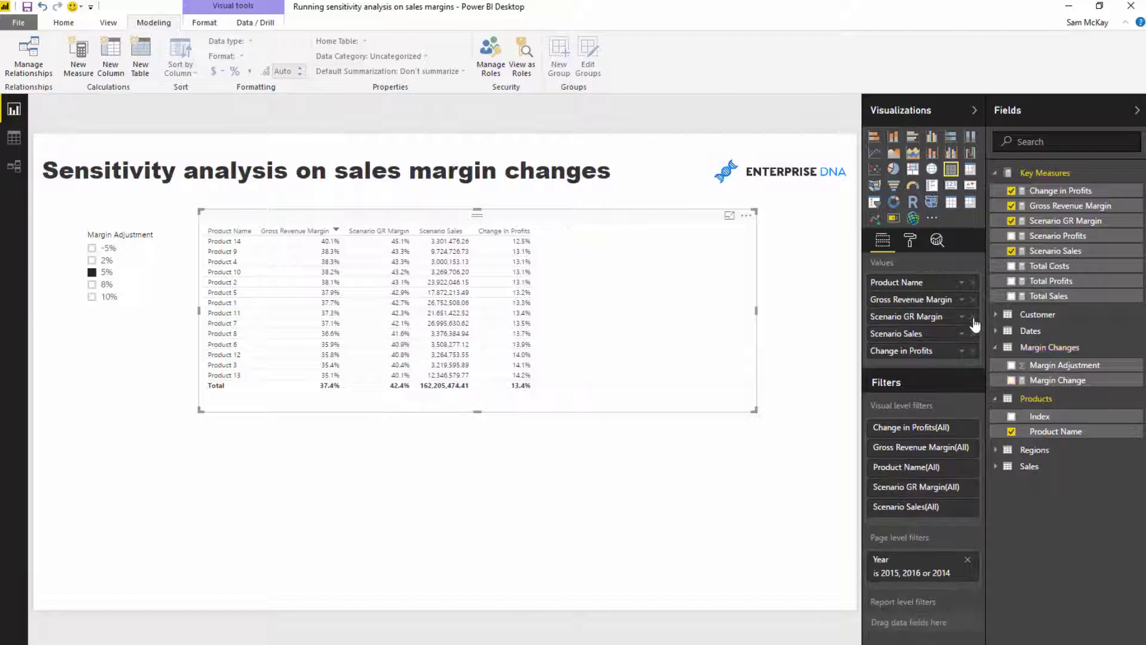
{"action": "left_click", "coordinate": [973, 333]}
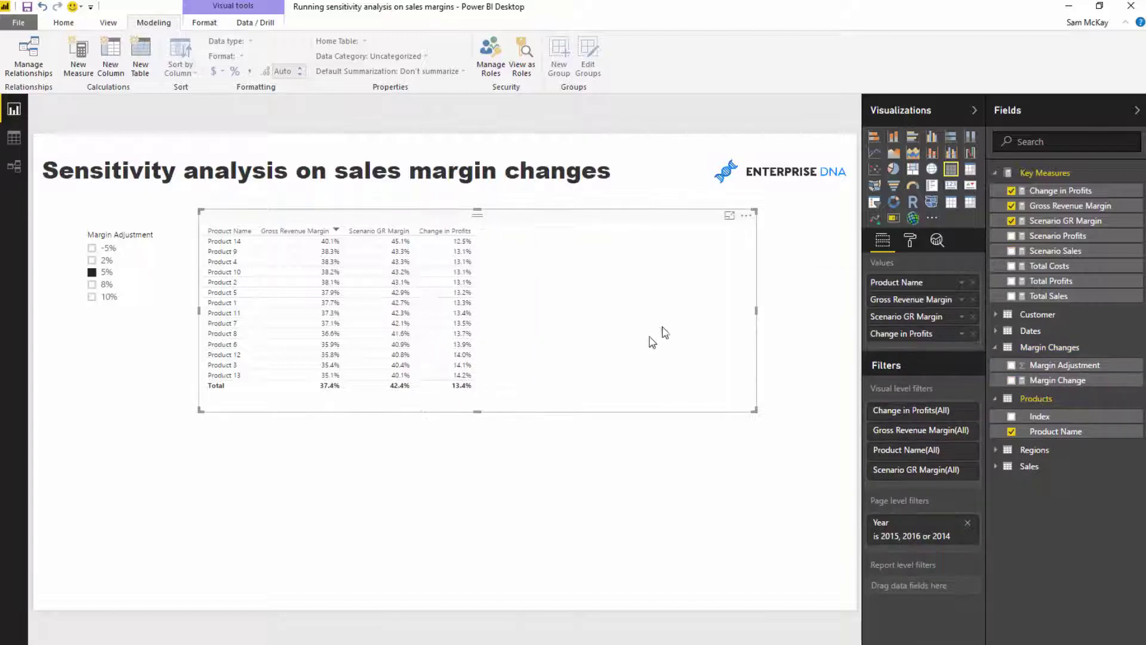
{"action": "left_click_drag", "start_coordinate": [662, 329], "coordinate": [668, 327]}
{"action": "left_click_drag", "start_coordinate": [755, 407], "coordinate": [710, 409]}
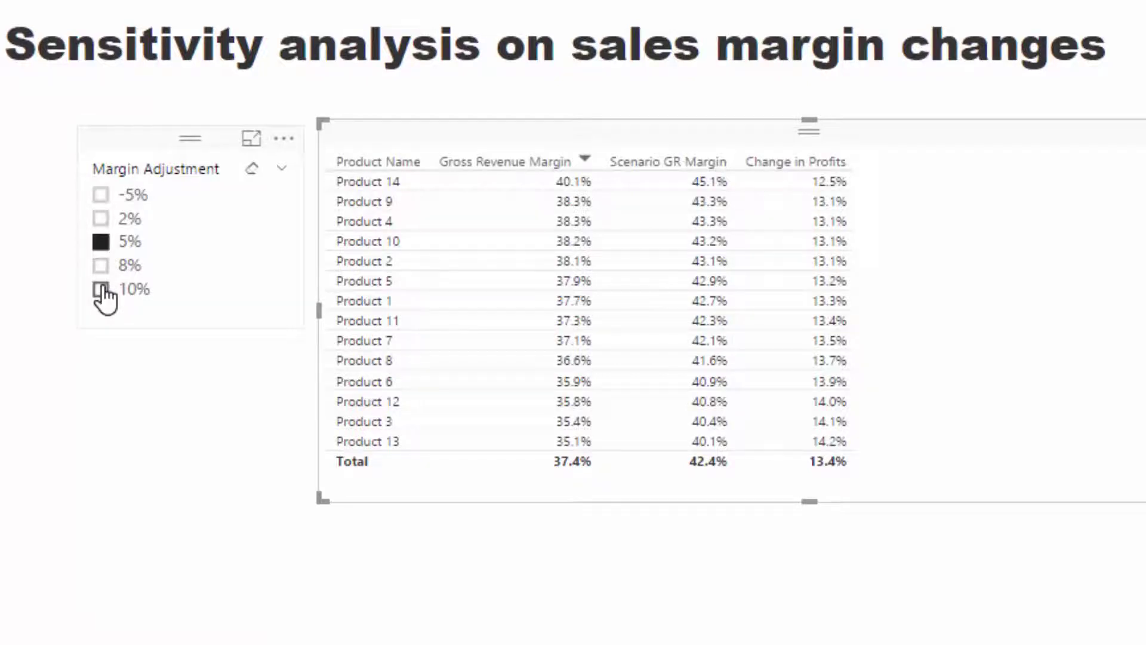
Set the Margin Adjustment slicer to 10% and shift the product table and the slicer slightly to the right.
{"action": "left_click", "coordinate": [101, 290]}
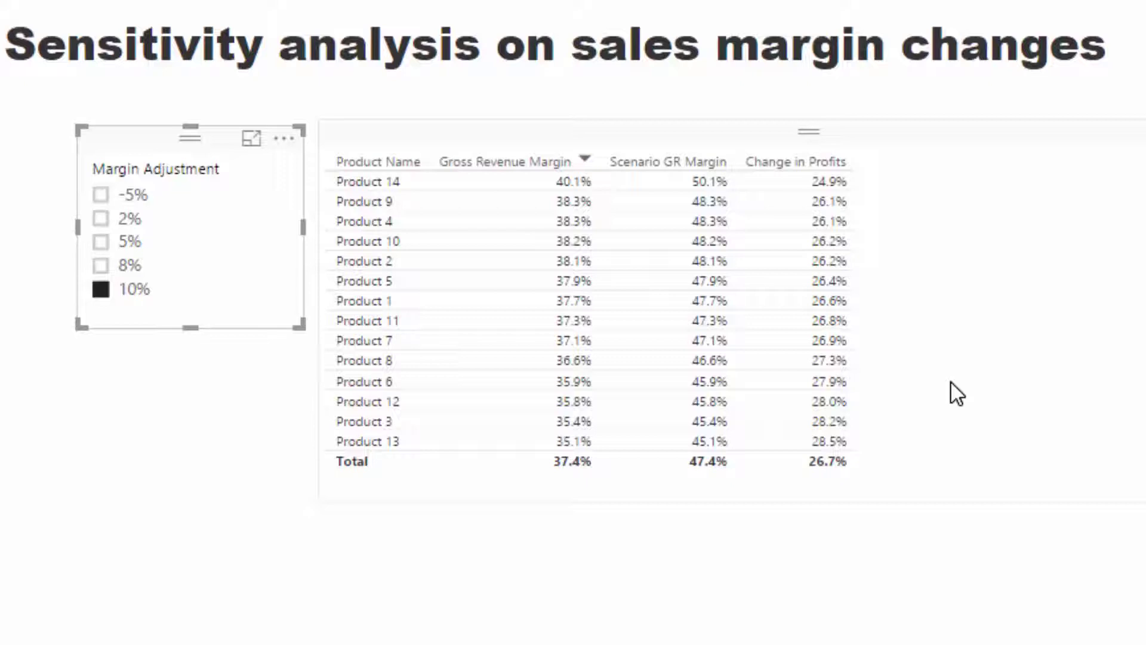
{"action": "left_click_drag", "start_coordinate": [958, 378], "coordinate": [987, 382]}
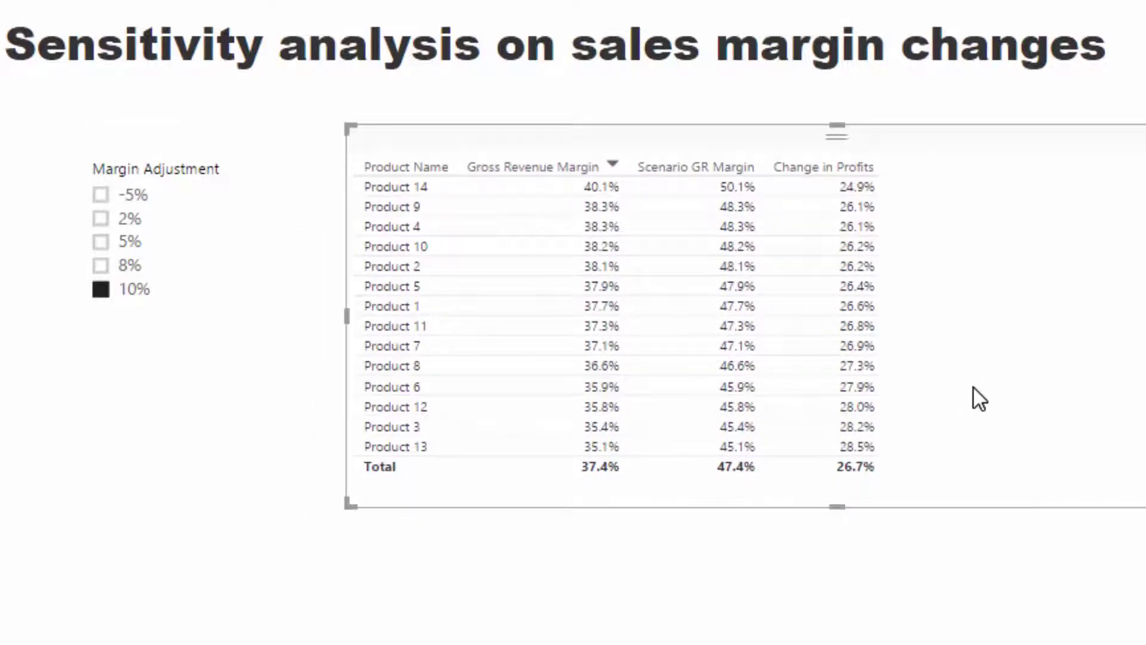
{"action": "left_click", "coordinate": [148, 141]}
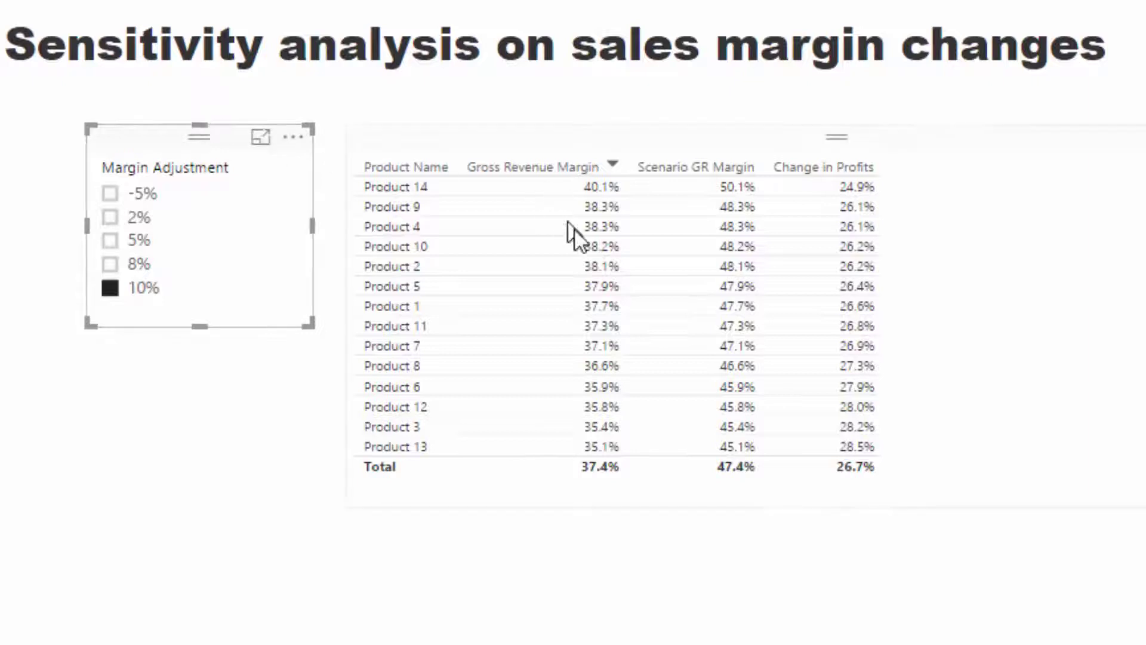
Switch the Margin Adjustment slicer through 8%, 5%, 2% and -5% to compare the profit changes by product, ending on 2%.
{"action": "left_click", "coordinate": [109, 264]}
{"action": "left_click", "coordinate": [110, 239]}
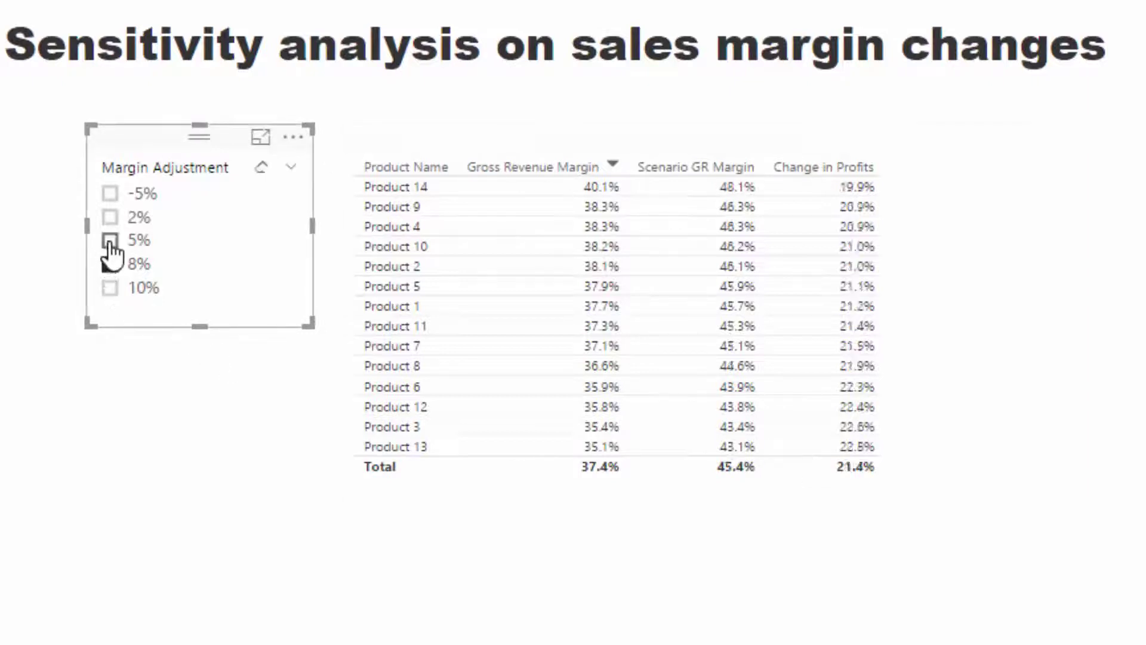
{"action": "left_click", "coordinate": [110, 217]}
{"action": "left_click", "coordinate": [109, 193]}
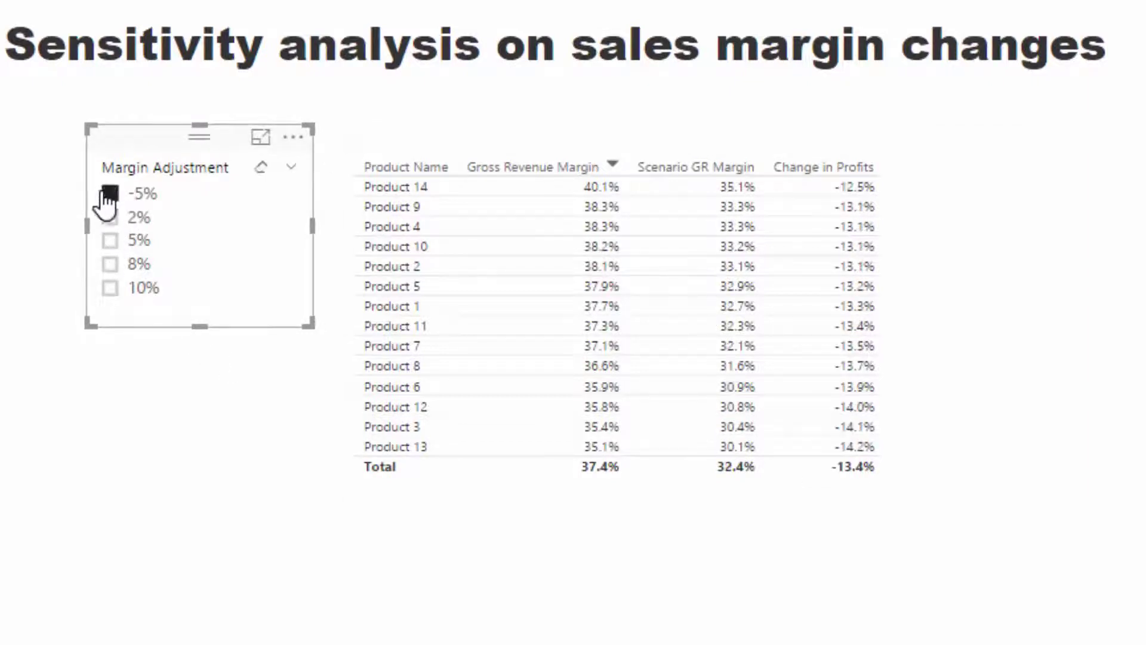
{"action": "left_click", "coordinate": [110, 218]}
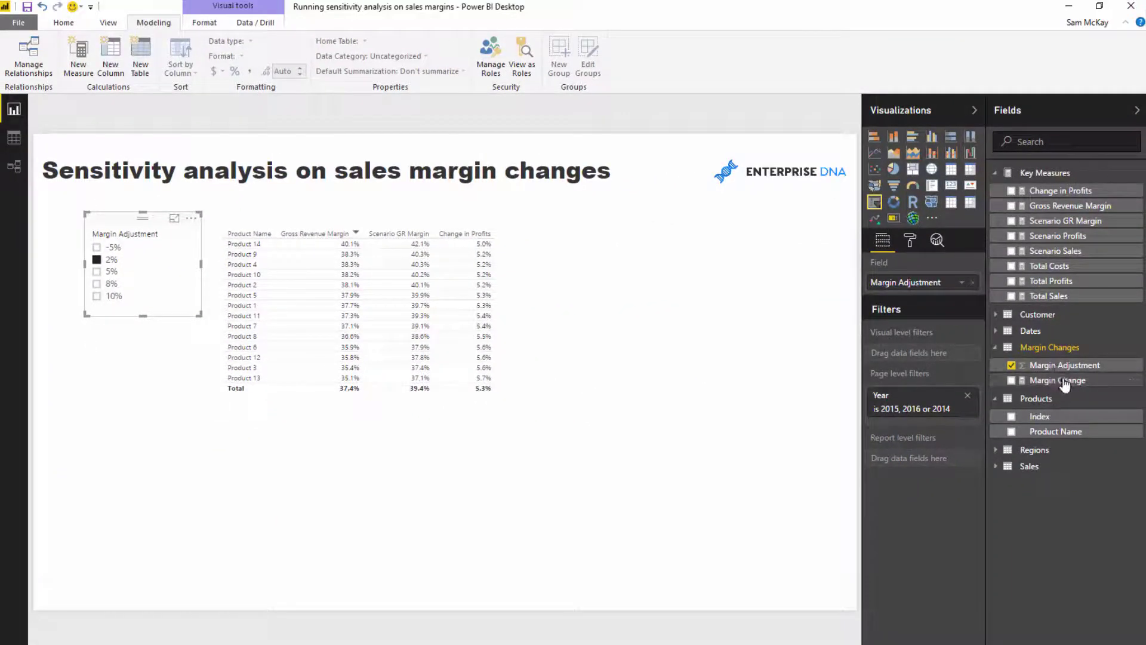
Add a table visual of Margin Adjustment in the empty area below the product table and position it there.
{"action": "left_click_drag", "start_coordinate": [1062, 365], "coordinate": [420, 513]}
{"action": "left_click_drag", "start_coordinate": [462, 434], "coordinate": [442, 434]}
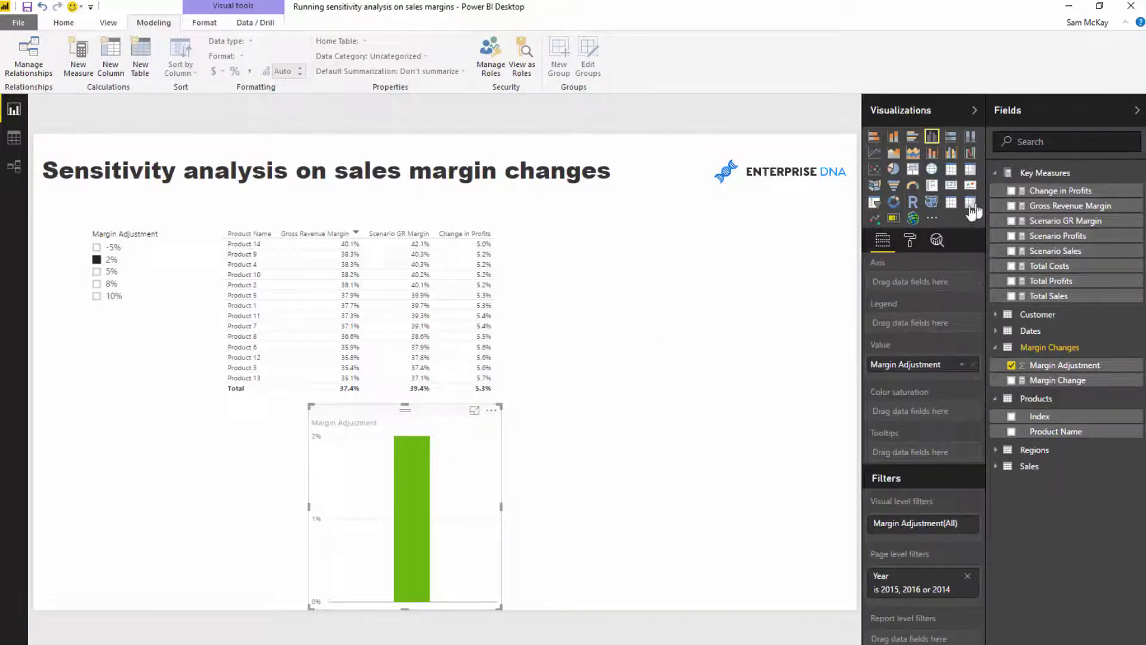
{"action": "left_click", "coordinate": [950, 170]}
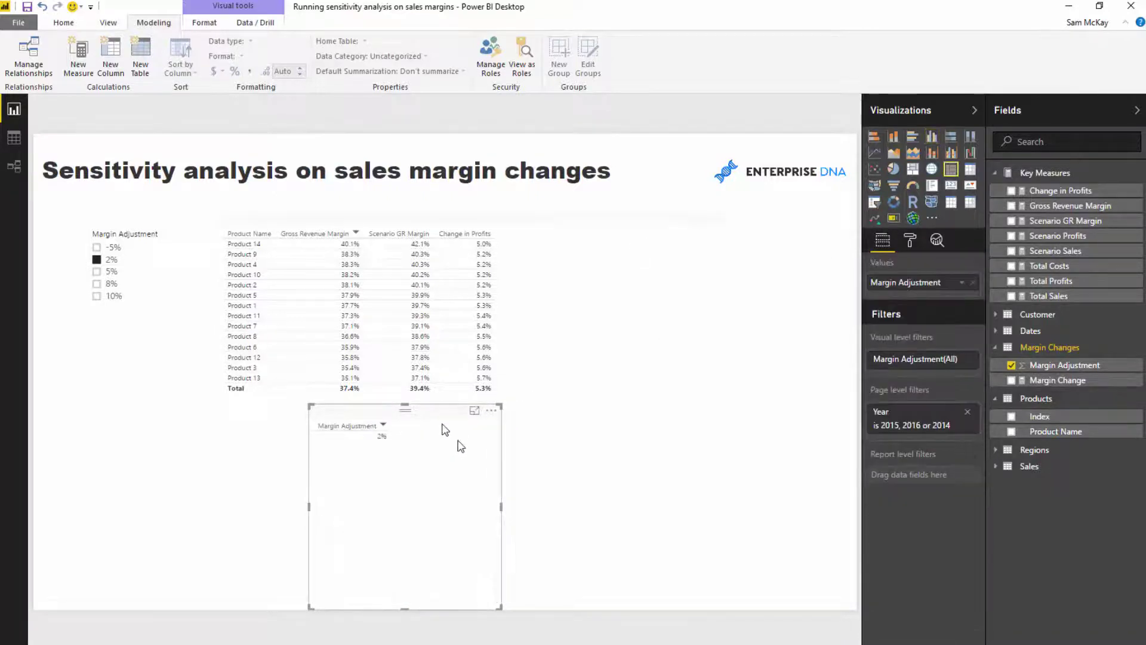
{"action": "left_click_drag", "start_coordinate": [404, 412], "coordinate": [372, 441]}
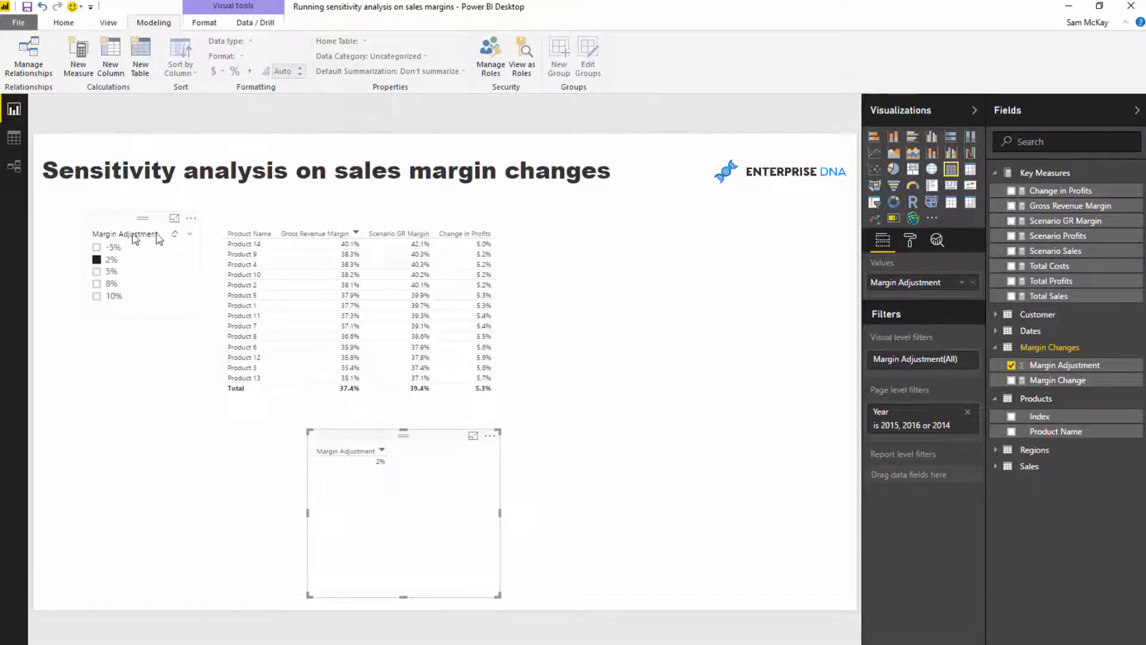
Turn on interaction editing for the Margin Adjustment slicer and stop it from filtering the new Margin Adjustment table.
{"action": "left_click", "coordinate": [136, 238]}
{"action": "left_click", "coordinate": [204, 22]}
{"action": "left_click", "coordinate": [25, 57]}
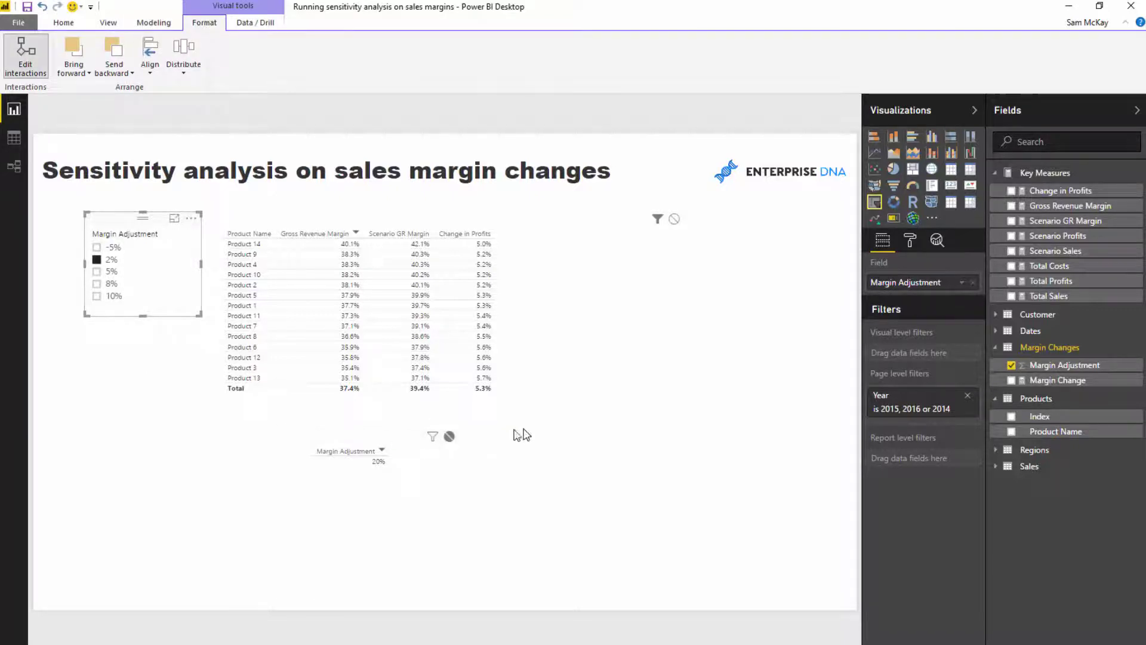
Set the Margin Adjustment field in the new table to Don't summarize and nudge the table slightly left.
{"action": "left_click", "coordinate": [369, 443]}
{"action": "left_click", "coordinate": [962, 282]}
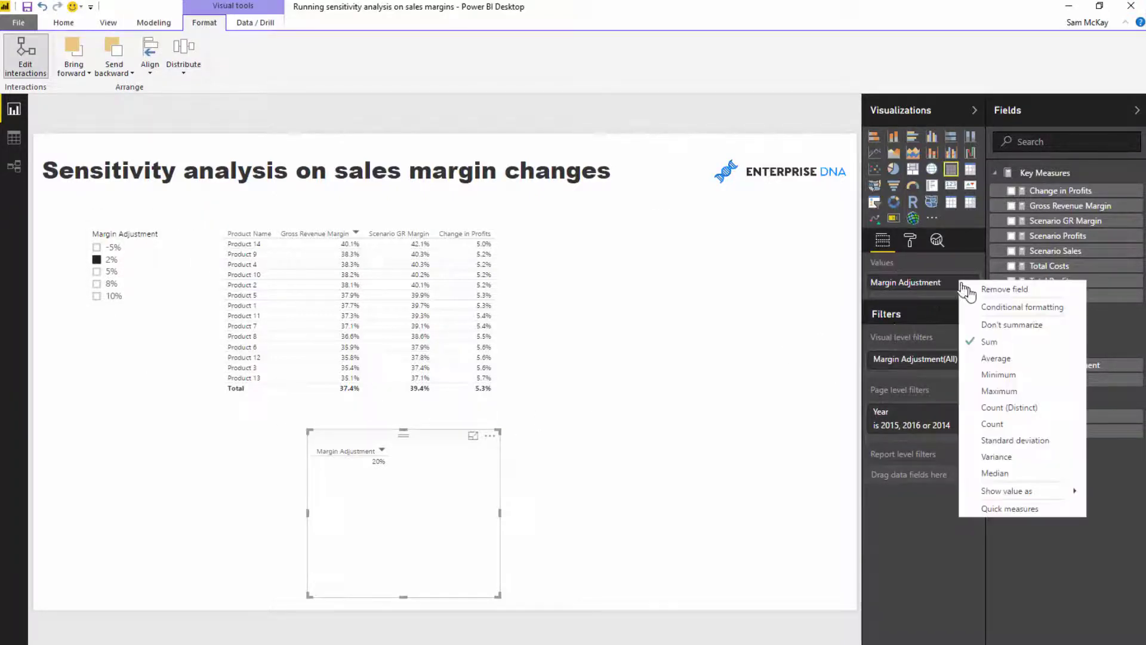
{"action": "left_click", "coordinate": [967, 324]}
{"action": "left_click_drag", "start_coordinate": [394, 440], "coordinate": [381, 440]}
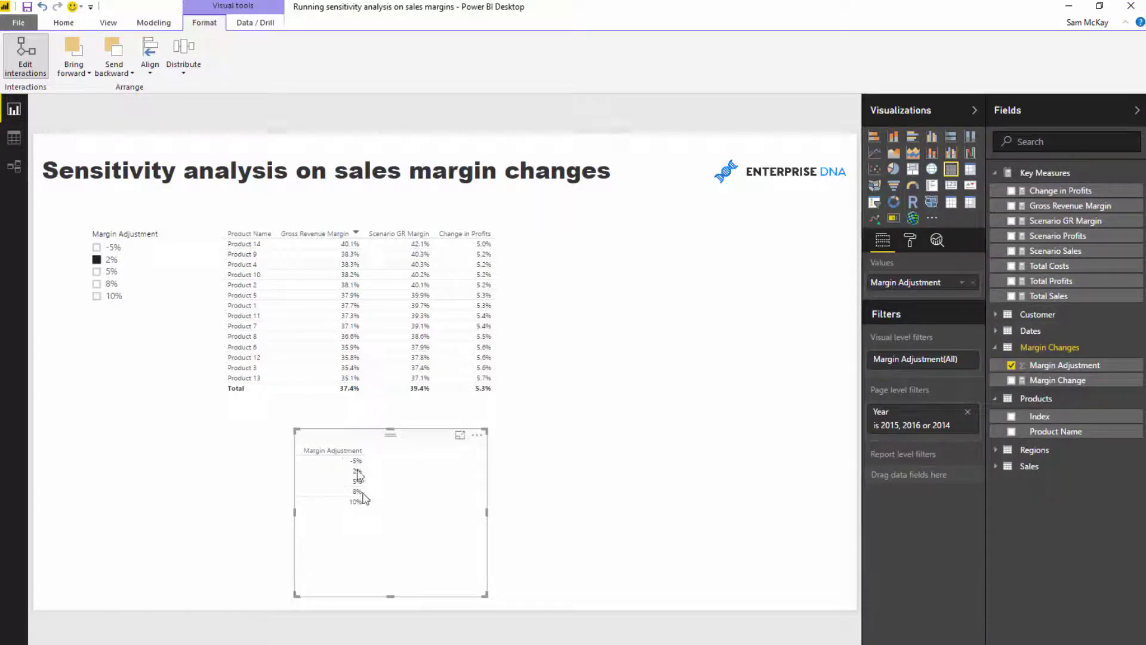
Reposition the Margin Adjustment table slightly, add Change in Profits to it and convert it to a stacked bar chart.
{"action": "mouse_move", "coordinate": [426, 435]}
{"action": "left_mouse_down"}
{"action": "mouse_move", "coordinate": [432, 420]}
{"action": "mouse_move", "coordinate": [434, 435]}
{"action": "left_mouse_up"}
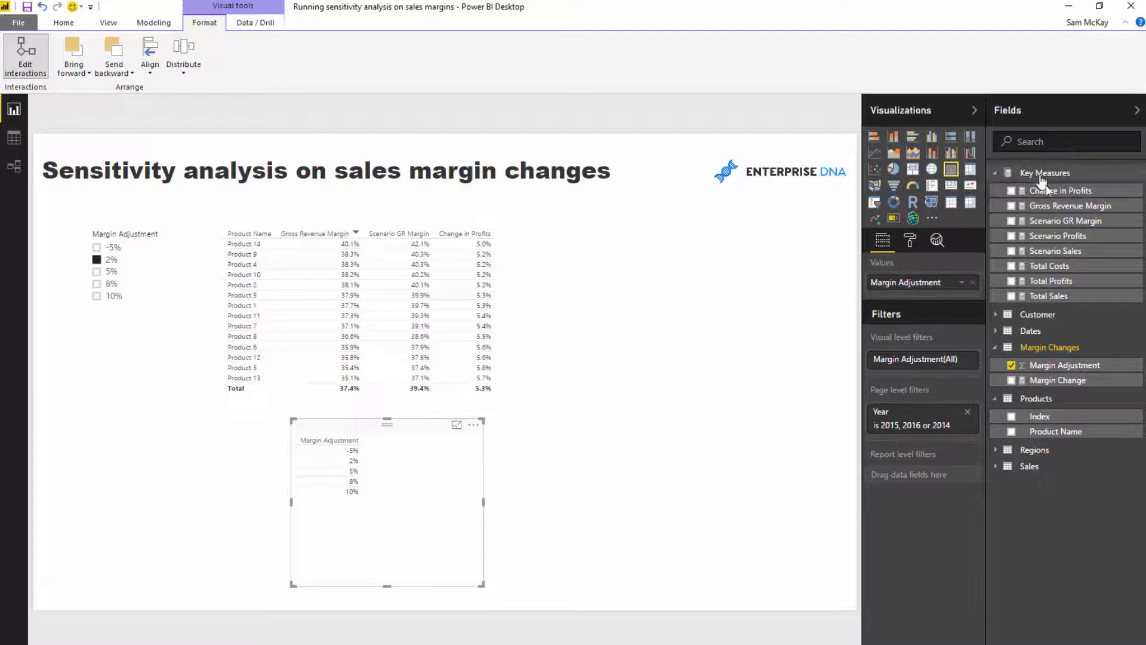
{"action": "left_click_drag", "start_coordinate": [1046, 191], "coordinate": [932, 298]}
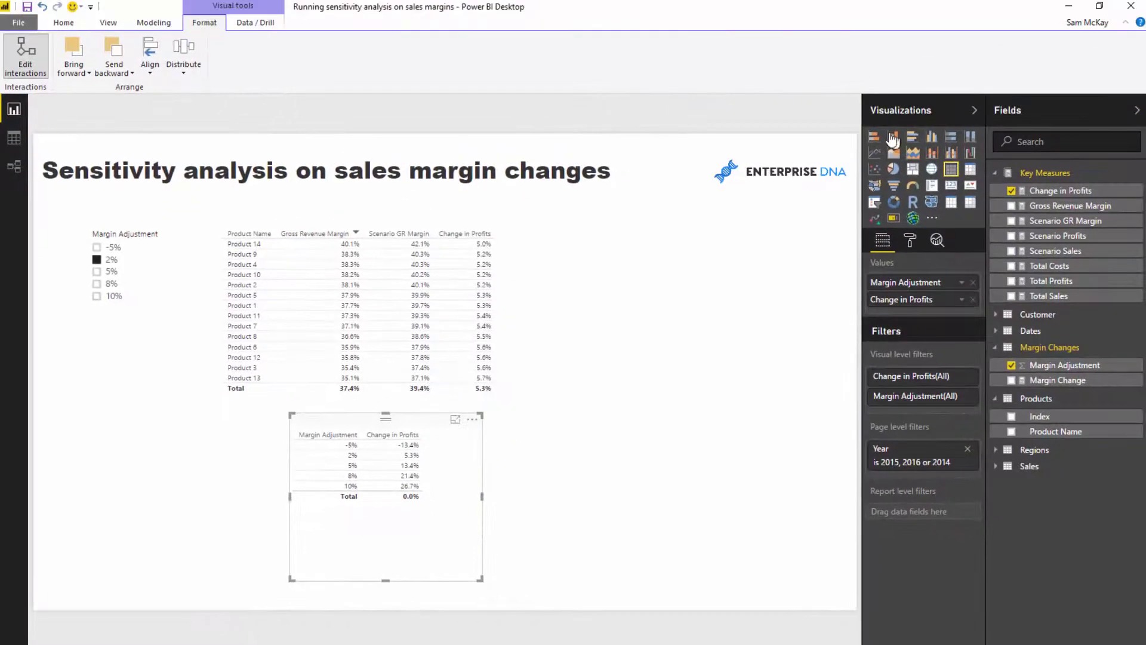
{"action": "left_click", "coordinate": [874, 139]}
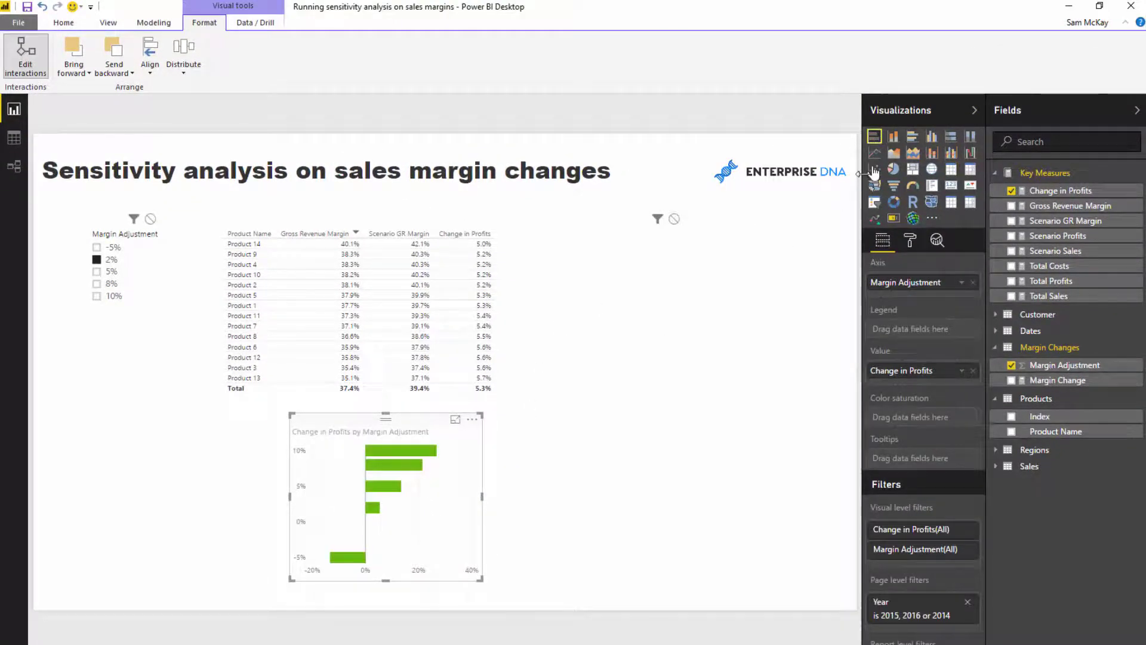
Convert the Change in Profits by Margin Adjustment bar chart to a stacked column chart and turn off interaction editing.
{"action": "left_click", "coordinate": [893, 136]}
{"action": "left_click", "coordinate": [25, 60]}
Widen the column chart so it extends past the right edge of the product table above it.
{"action": "left_click_drag", "start_coordinate": [476, 420], "coordinate": [541, 420]}
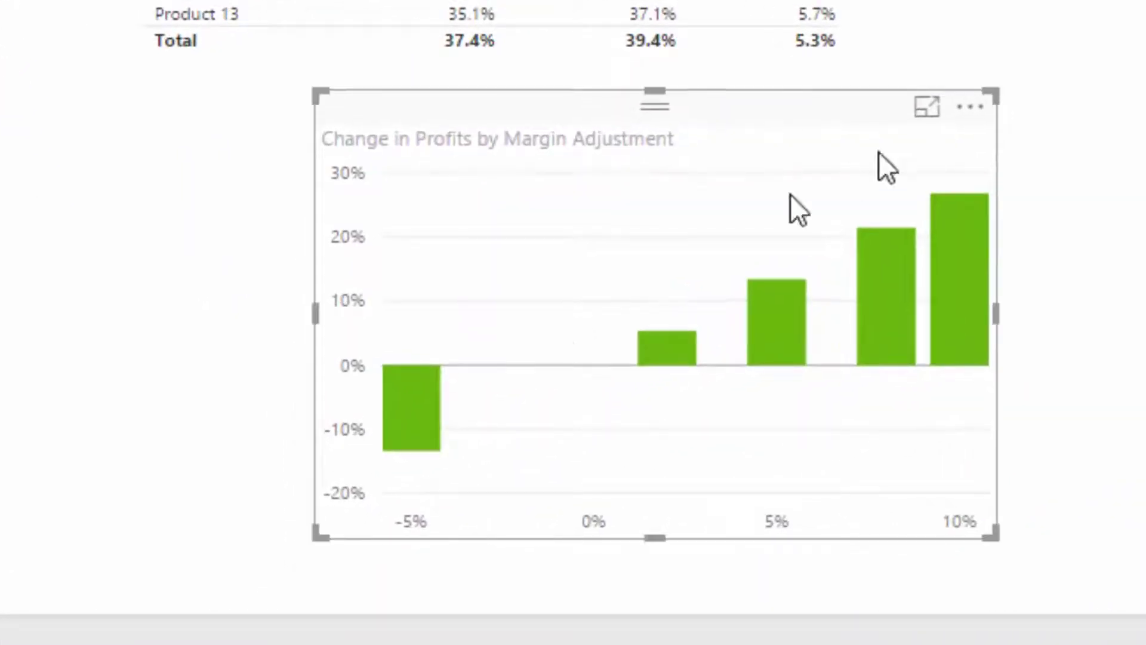
{"action": "mouse_move", "coordinate": [464, 378]}
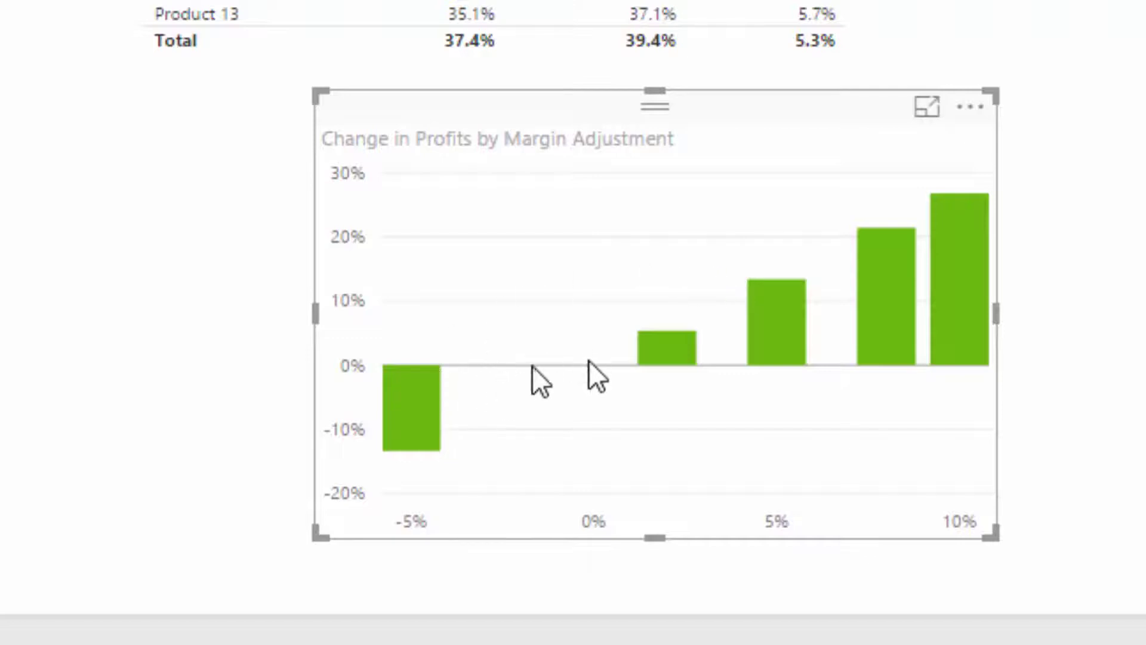
{"action": "mouse_move", "coordinate": [782, 107]}
{"action": "left_mouse_down"}
{"action": "mouse_move", "coordinate": [795, 110]}
{"action": "mouse_move", "coordinate": [728, 113]}
{"action": "mouse_move", "coordinate": [783, 103]}
{"action": "left_mouse_up"}
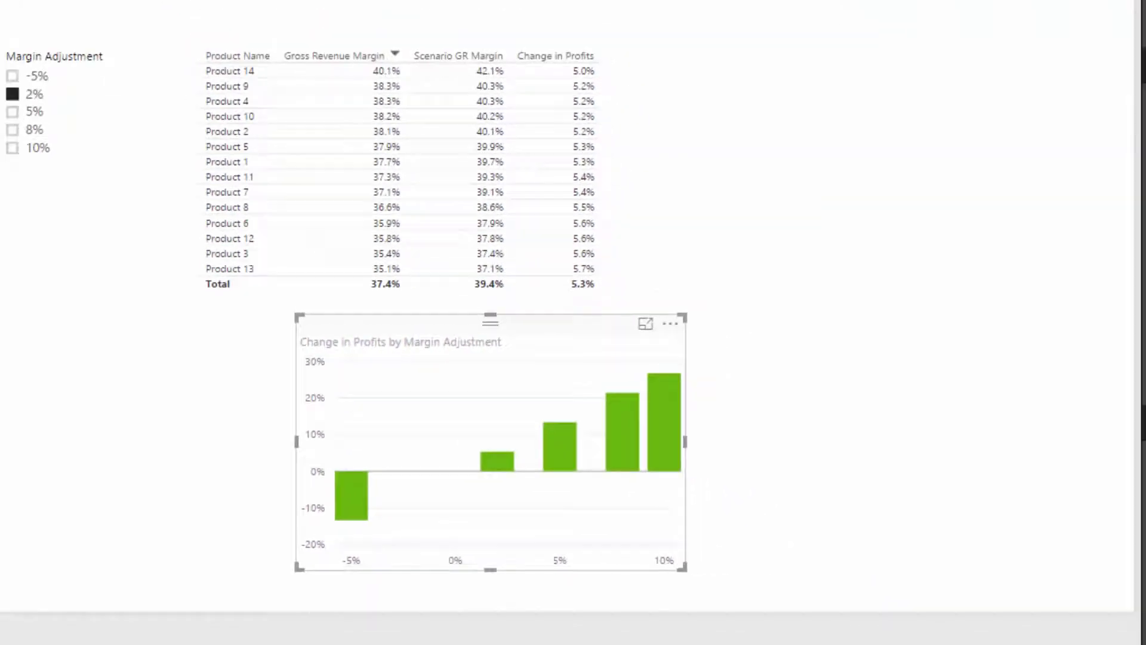
In the Margin Changes table data, add the calculated column Margin Adj. = FORMAT( 'Margin Changes'[Margin Adjustment], "0%" ).
{"action": "left_click", "coordinate": [13, 138]}
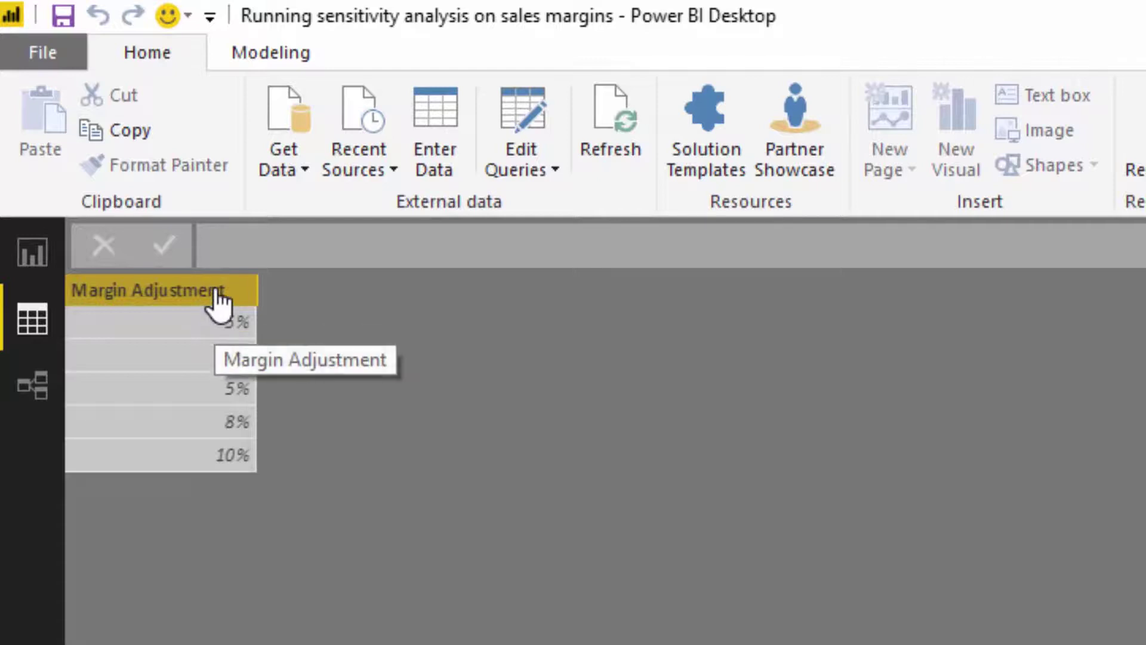
{"action": "left_click", "coordinate": [266, 54]}
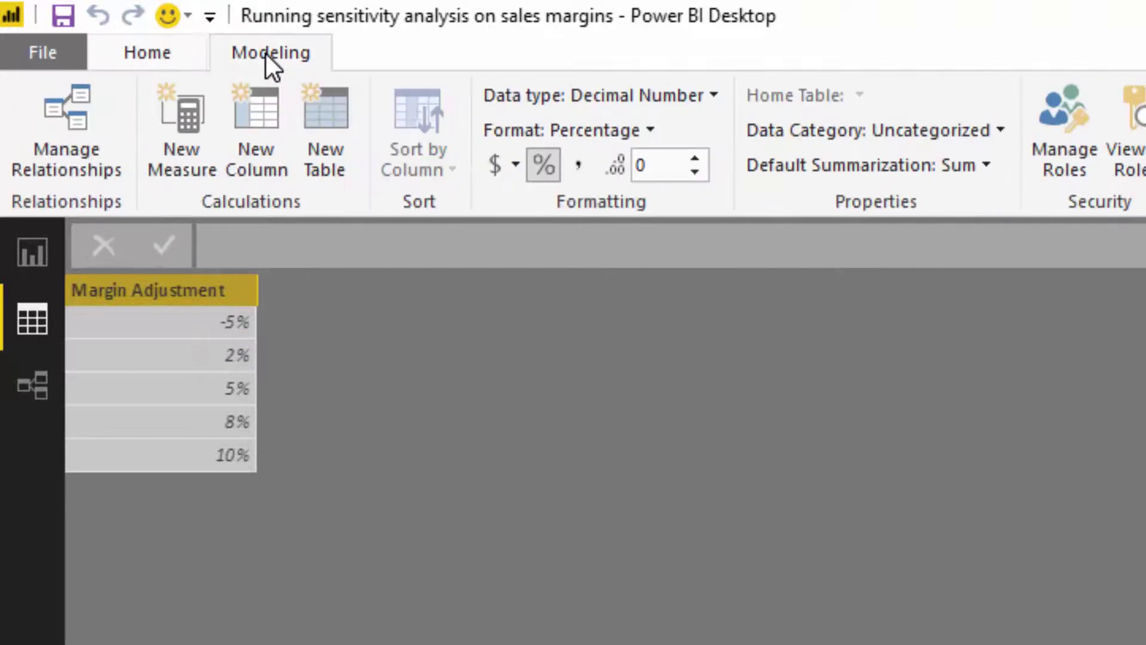
{"action": "left_click", "coordinate": [259, 132]}
{"action": "type", "text": "Margin Adj. ="}
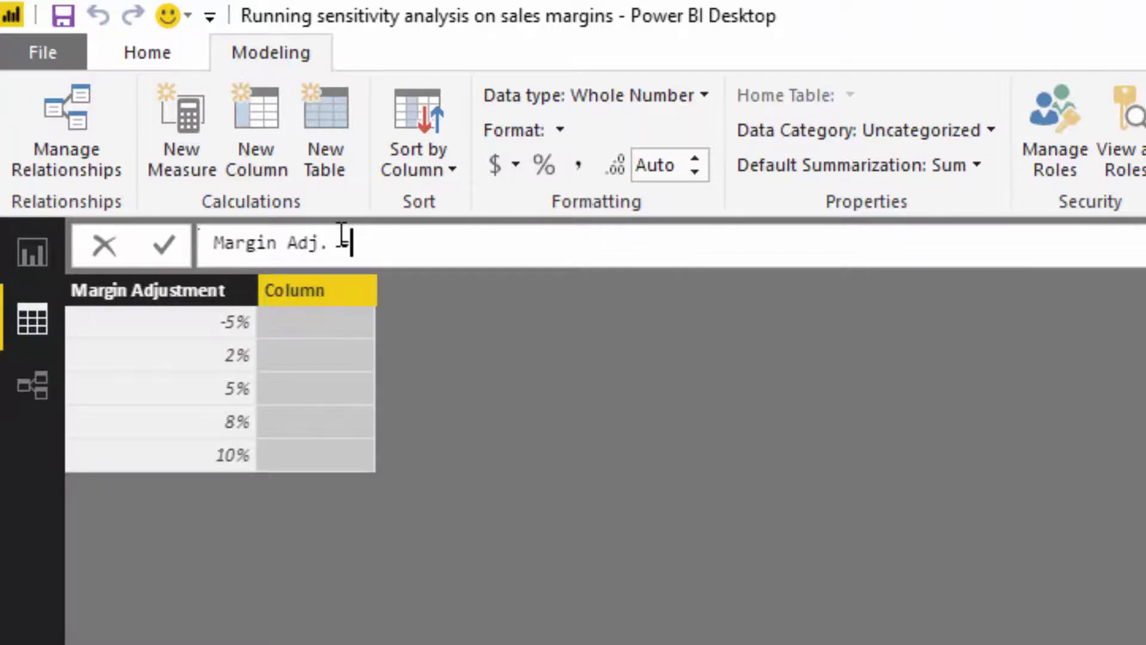
{"action": "type", "text": " FORMAT("}
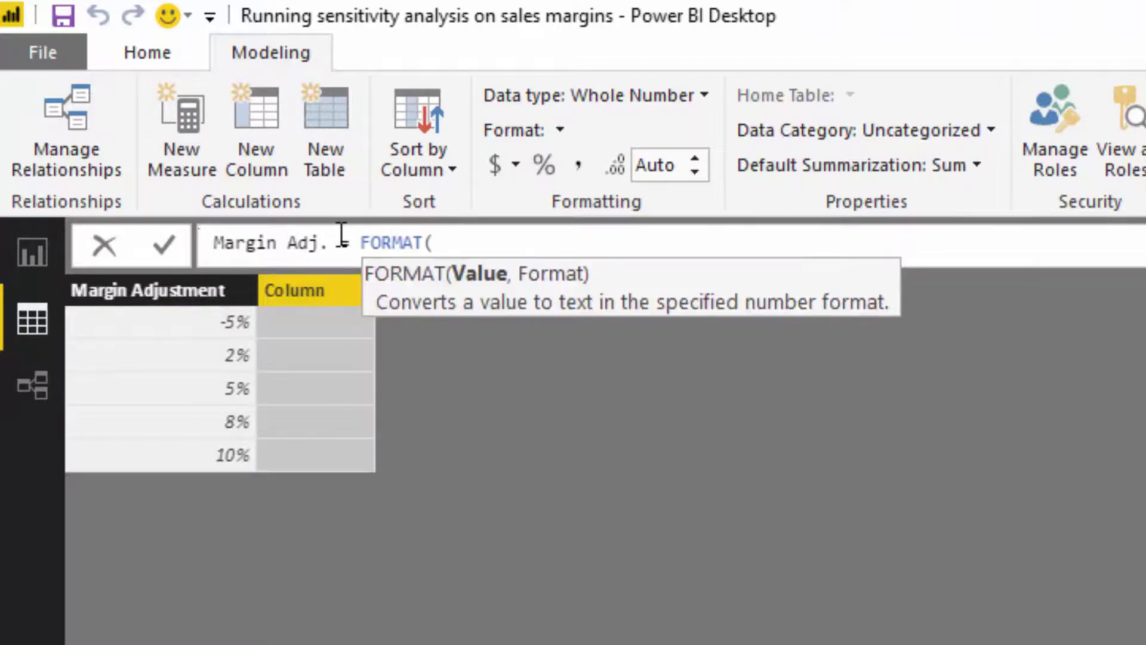
{"action": "type", "text": " 'Margin"}
{"action": "key", "text": "Down"}
{"action": "key", "text": "Tab"}
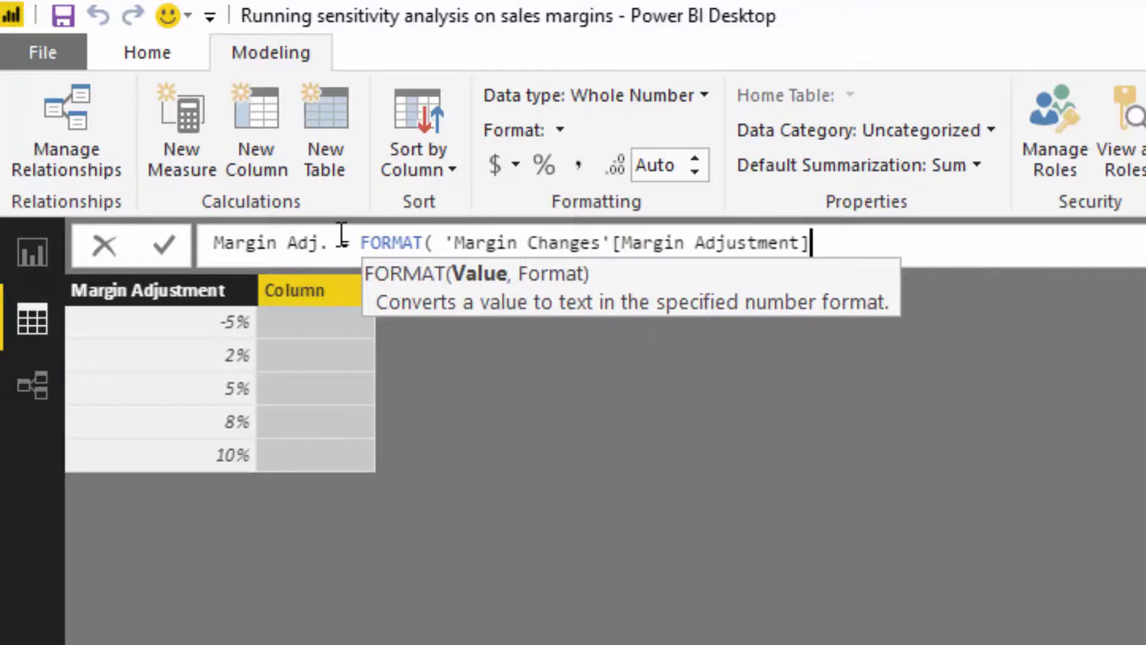
{"action": "type", "text": ", \"0%"}
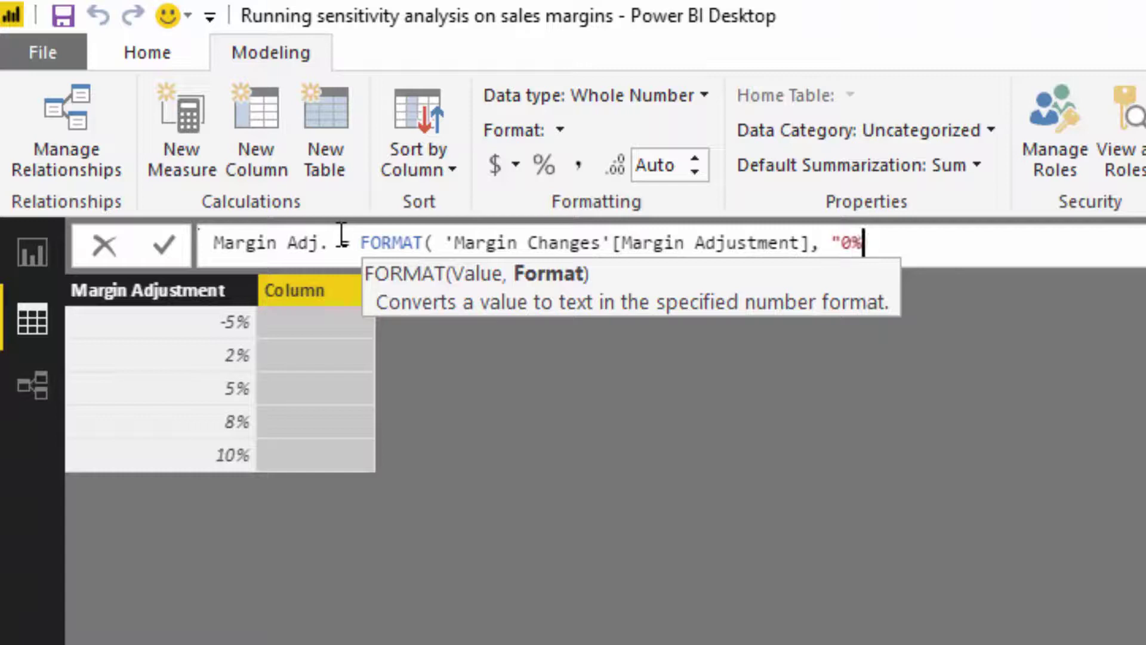
{"action": "type", "text": "\" )"}
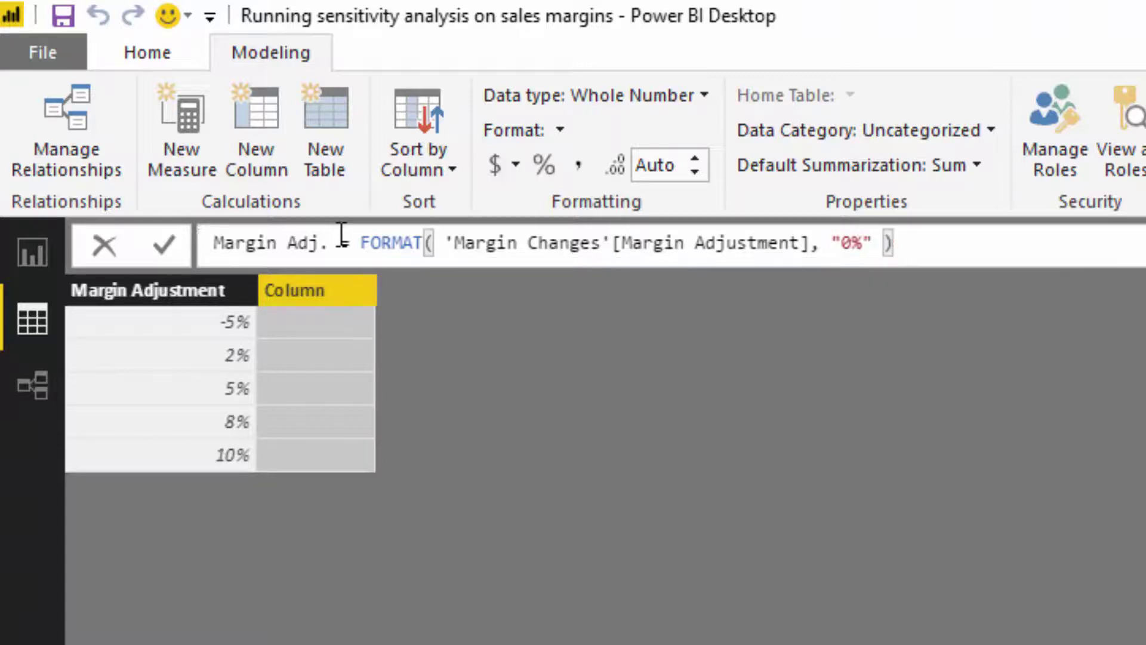
{"action": "key", "text": "Return"}
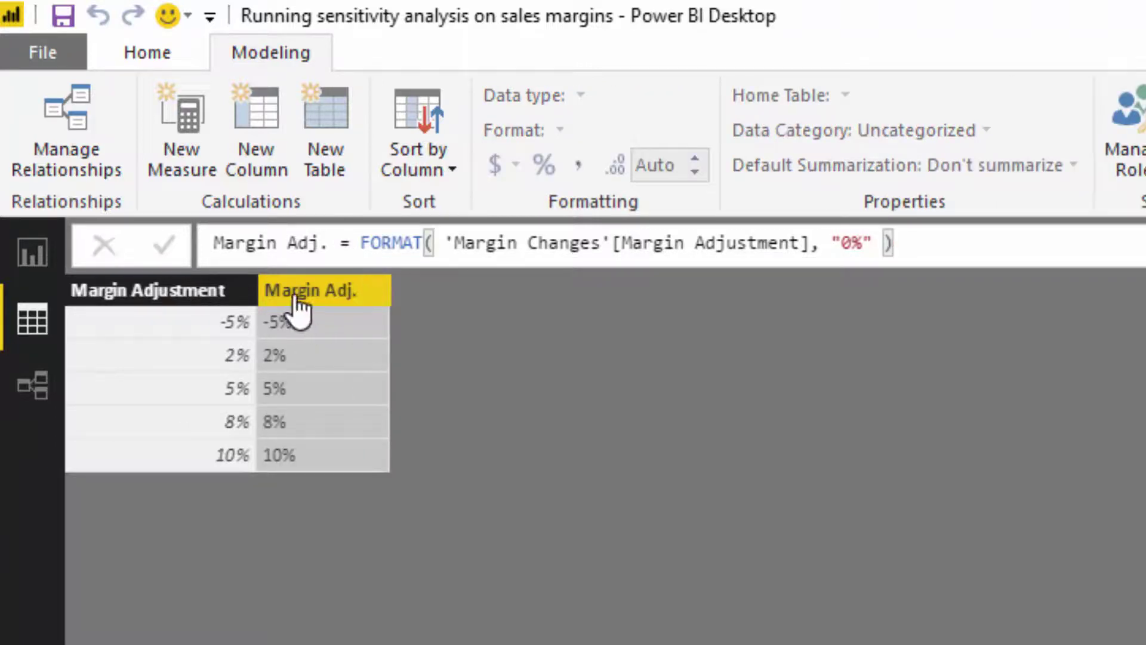
{"action": "left_click", "coordinate": [231, 298]}
{"action": "left_click", "coordinate": [316, 294]}
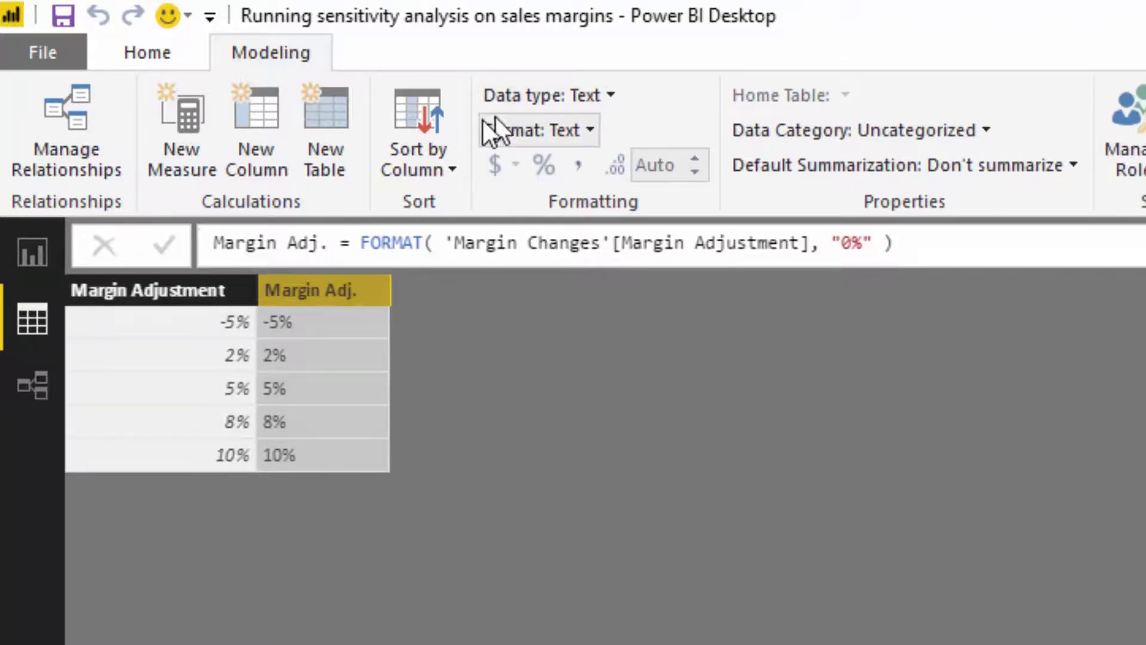
Back on the report page, replace Margin Adjustment with Margin Adj. on the column chart's axis.
{"action": "left_click", "coordinate": [32, 253]}
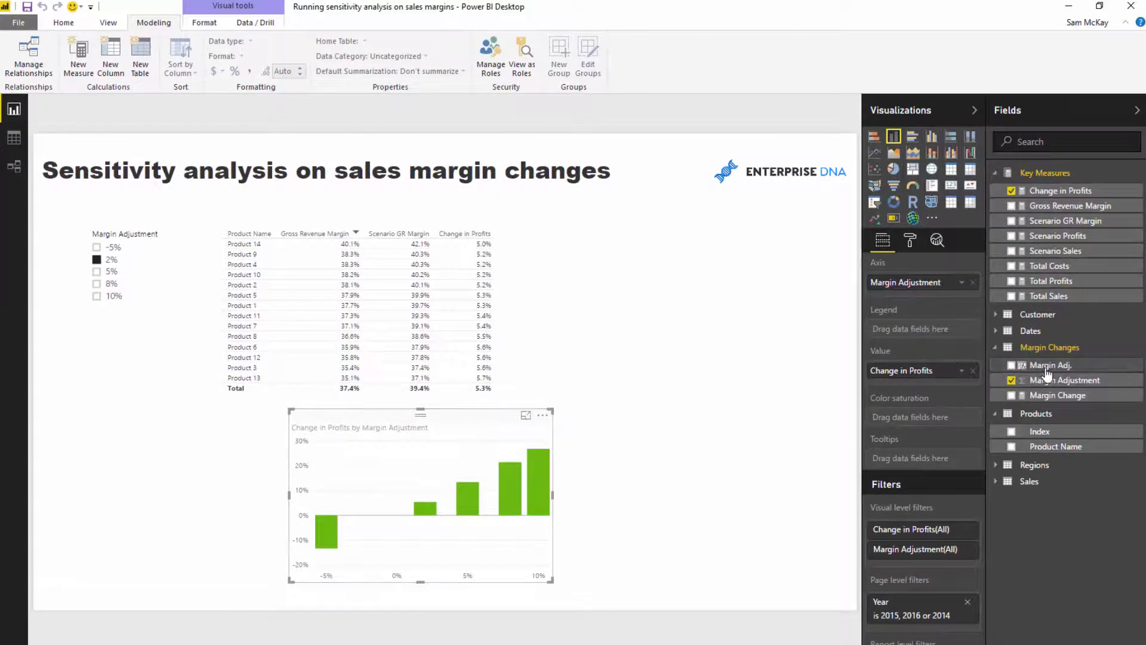
{"action": "left_click_drag", "start_coordinate": [1045, 369], "coordinate": [922, 301]}
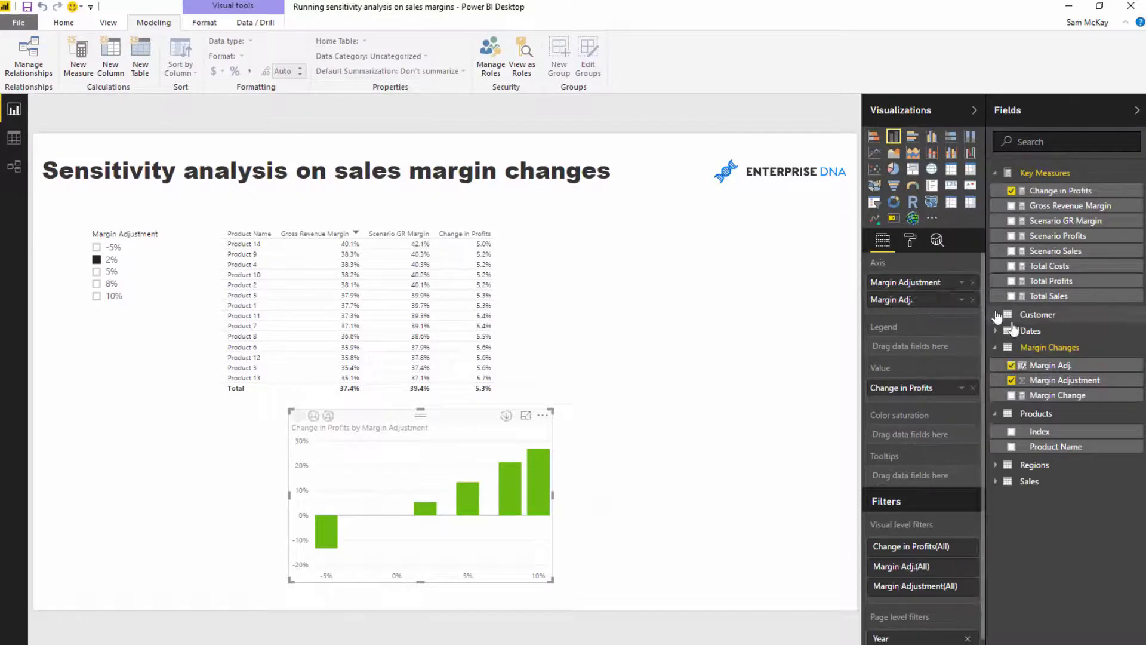
{"action": "left_click", "coordinate": [973, 282]}
Sort the column chart by Change in Profits in ascending order and nudge the chart slightly up and left.
{"action": "left_click", "coordinate": [542, 415]}
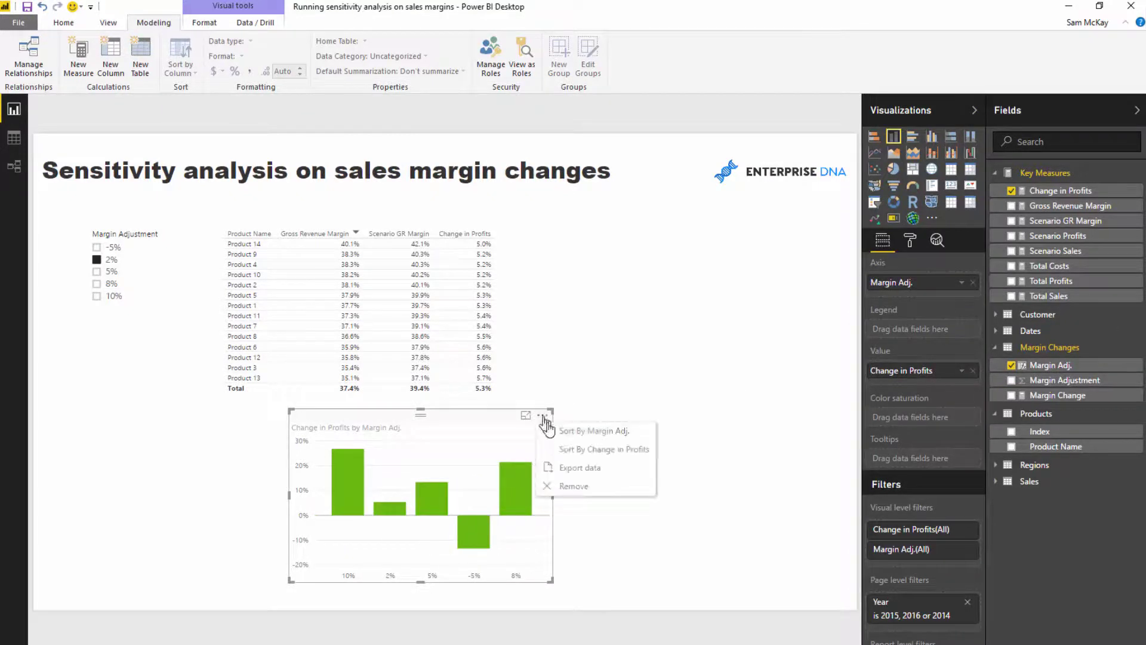
{"action": "left_click", "coordinate": [571, 455]}
{"action": "left_click", "coordinate": [542, 415]}
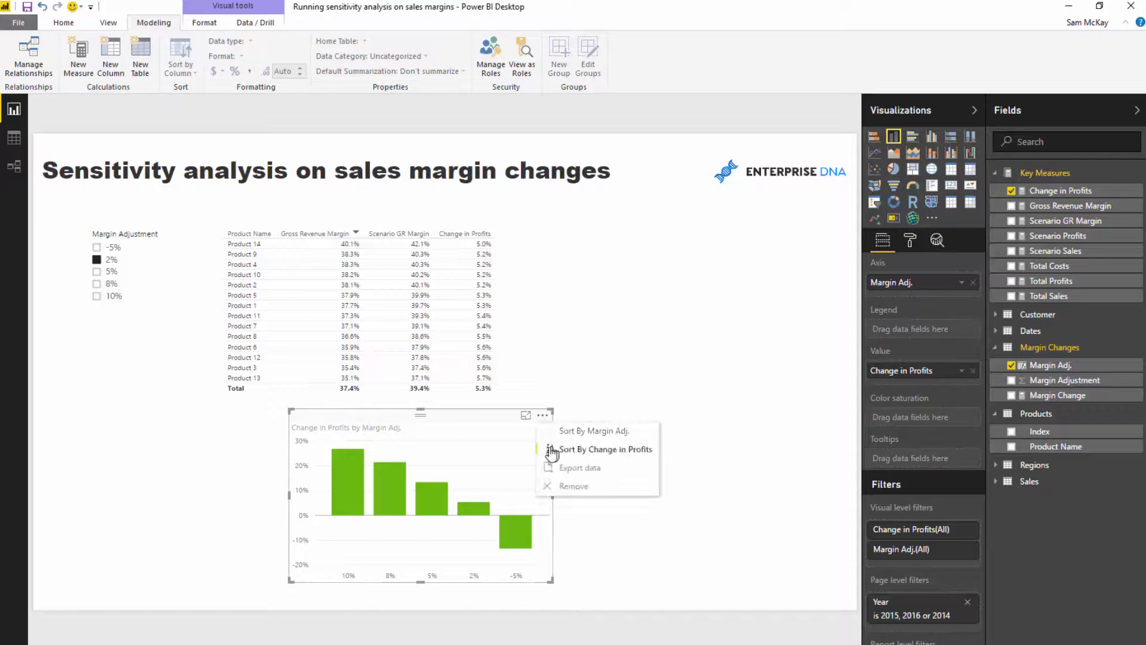
{"action": "left_click", "coordinate": [548, 452]}
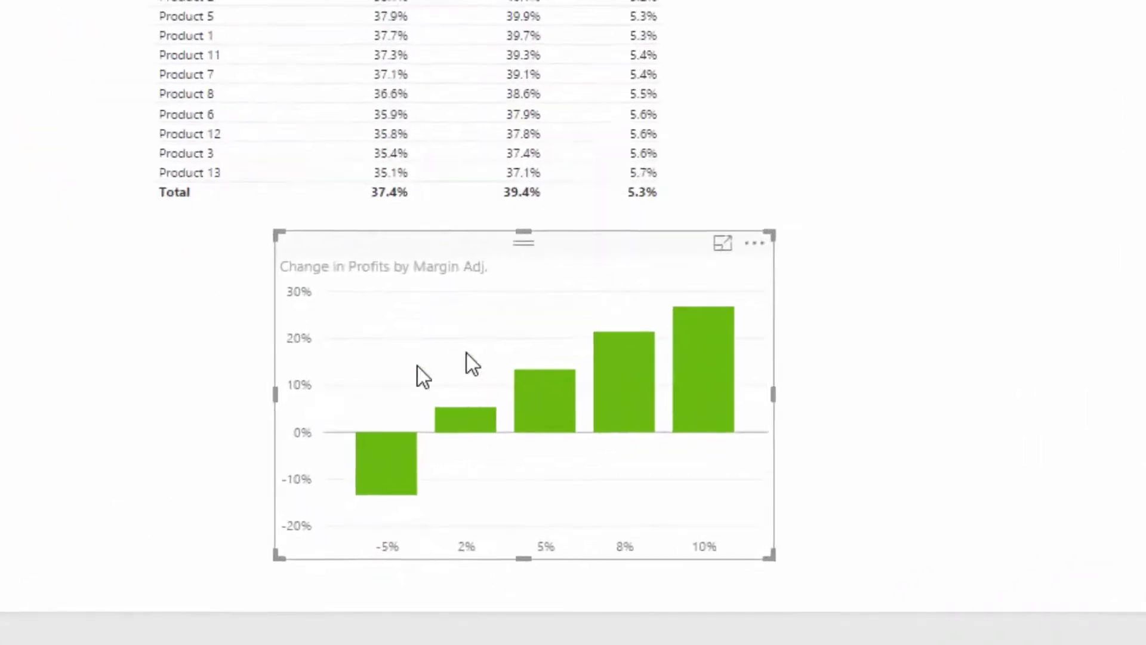
{"action": "mouse_move", "coordinate": [377, 511]}
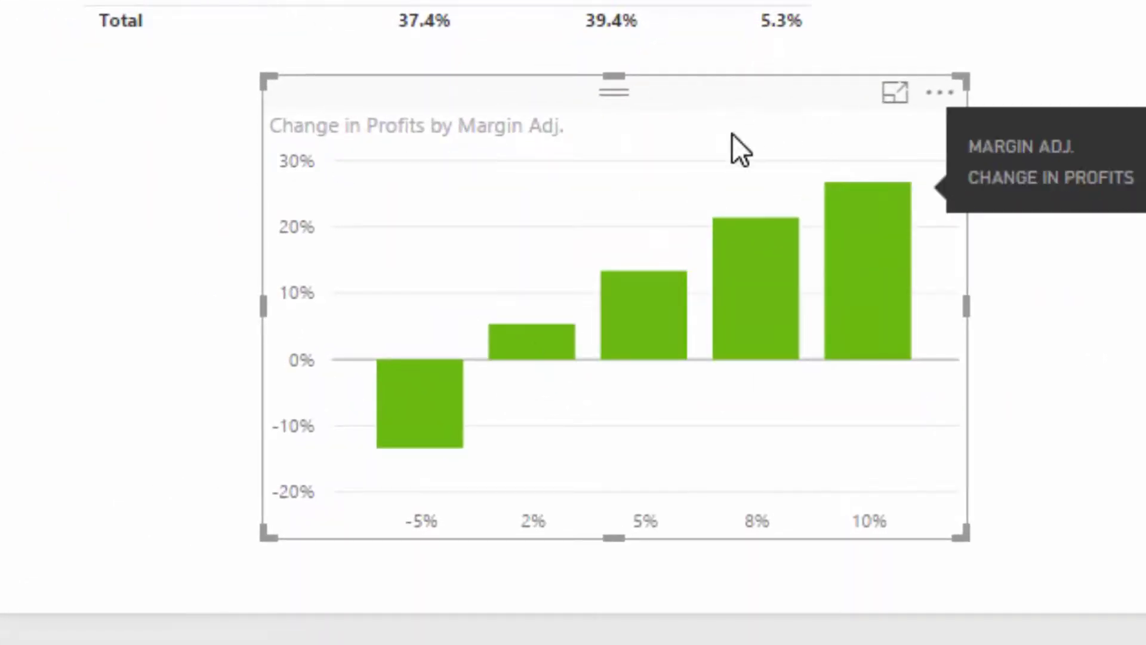
{"action": "mouse_move", "coordinate": [718, 90]}
{"action": "left_mouse_down"}
{"action": "mouse_move", "coordinate": [689, 94]}
{"action": "mouse_move", "coordinate": [709, 97]}
{"action": "left_mouse_up"}
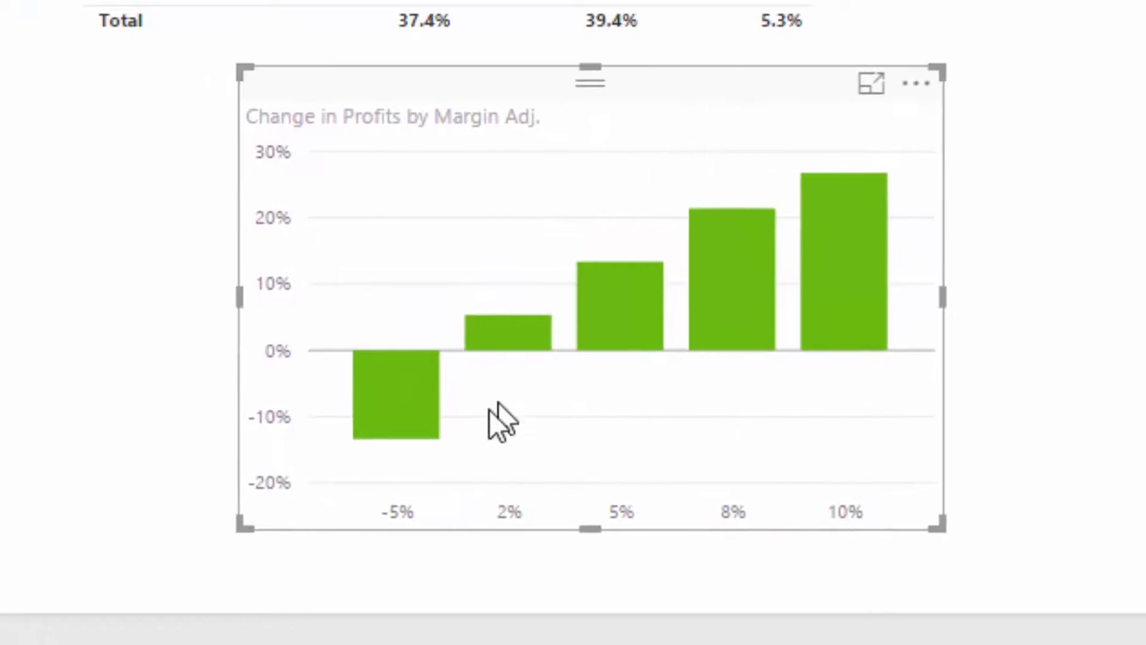
Check the change in profits for individual columns and turn on the chart's data labels.
{"action": "mouse_move", "coordinate": [517, 310]}
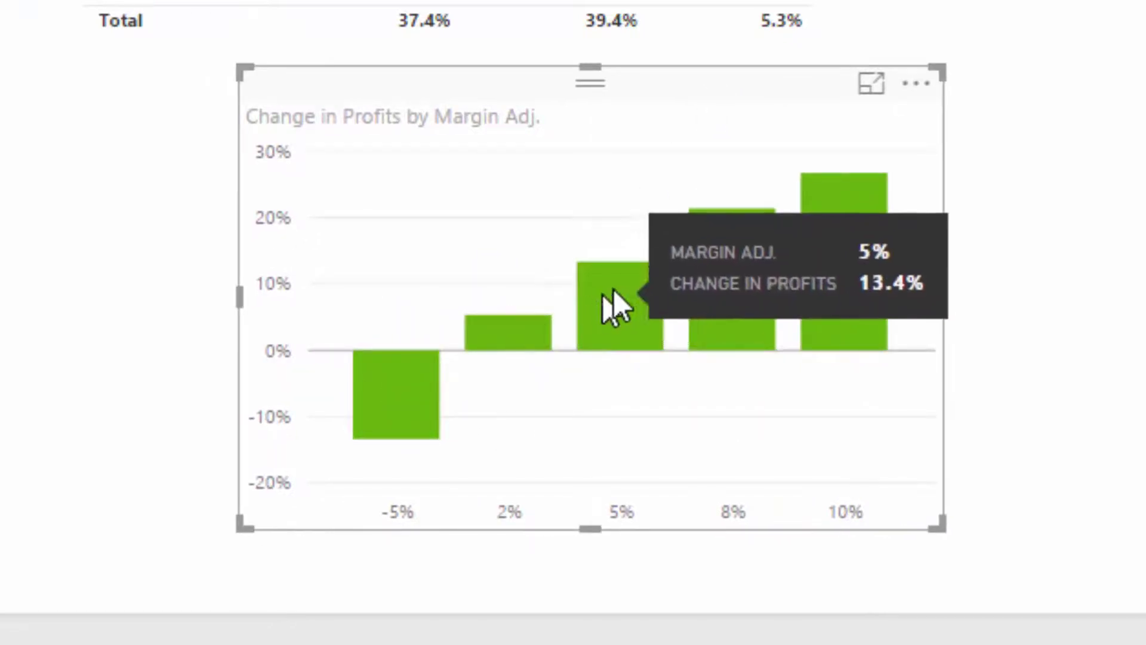
{"action": "mouse_move", "coordinate": [734, 274]}
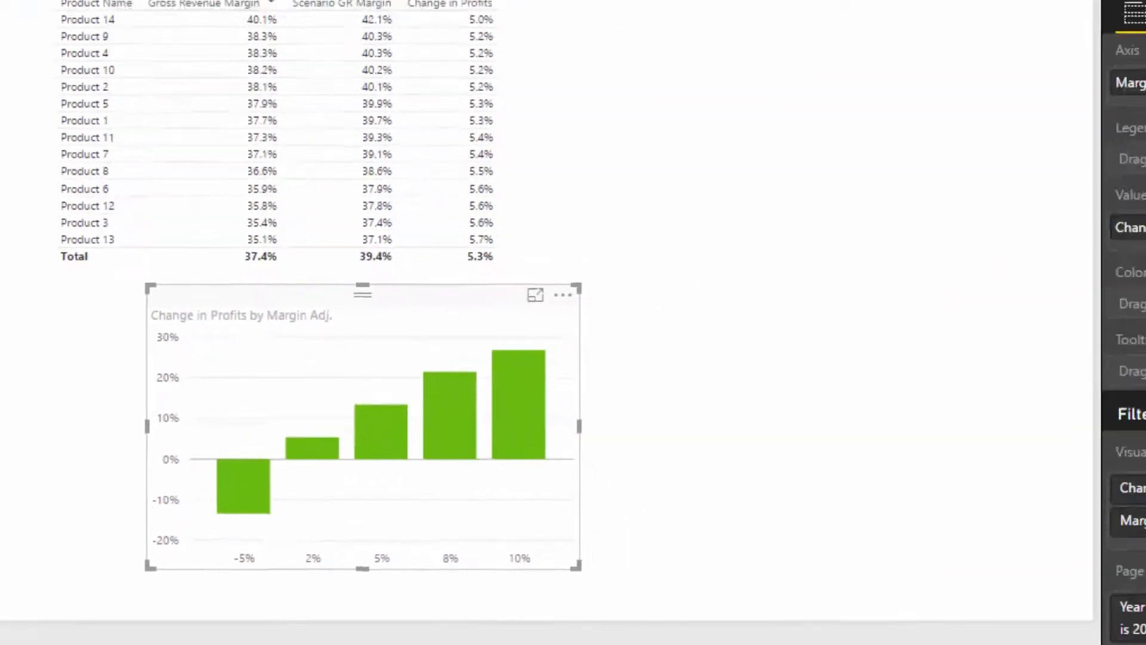
{"action": "left_click", "coordinate": [863, 181]}
{"action": "left_click", "coordinate": [932, 300]}
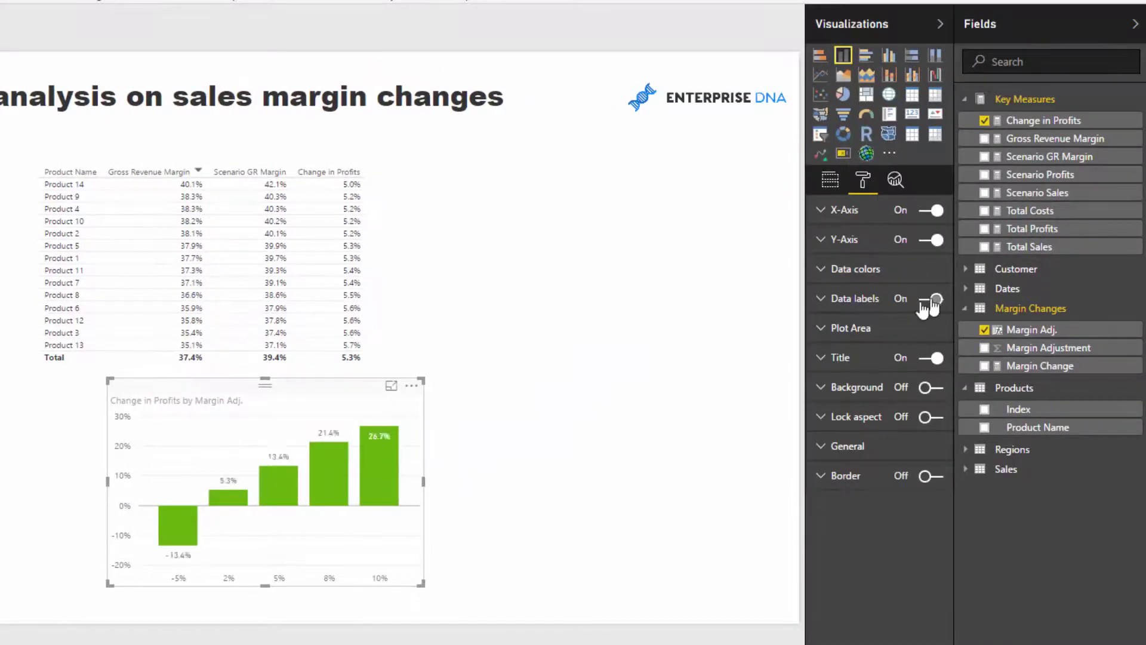
Enlarge the column chart and move it into the empty area to the right of the product table.
{"action": "left_click_drag", "start_coordinate": [431, 374], "coordinate": [474, 317]}
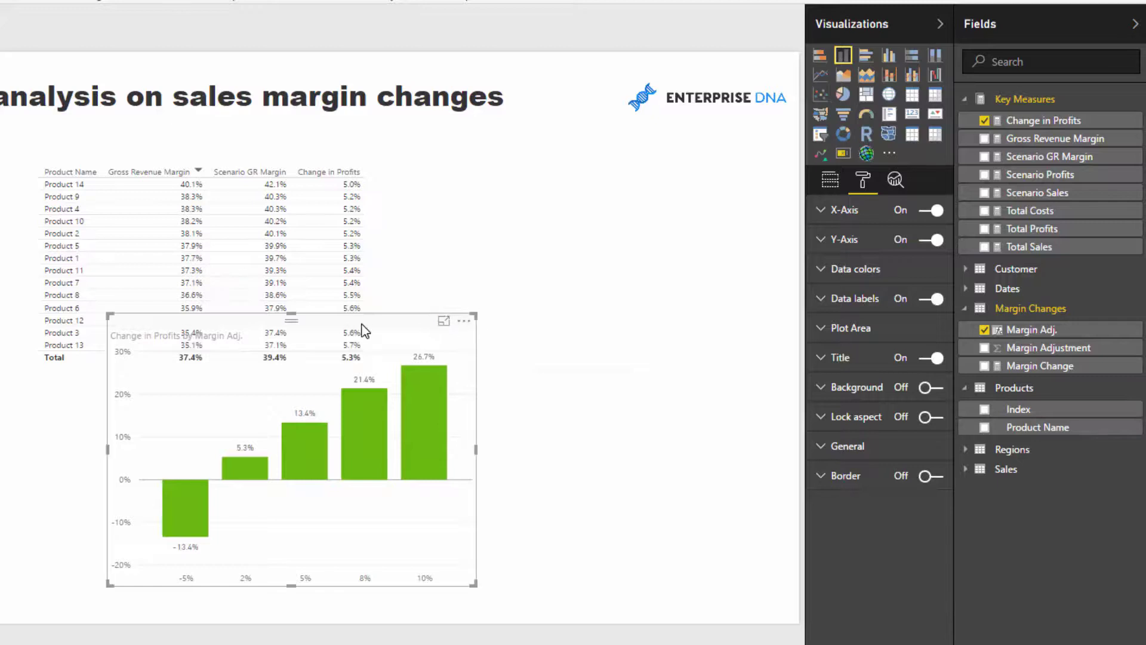
{"action": "left_click_drag", "start_coordinate": [358, 326], "coordinate": [672, 167]}
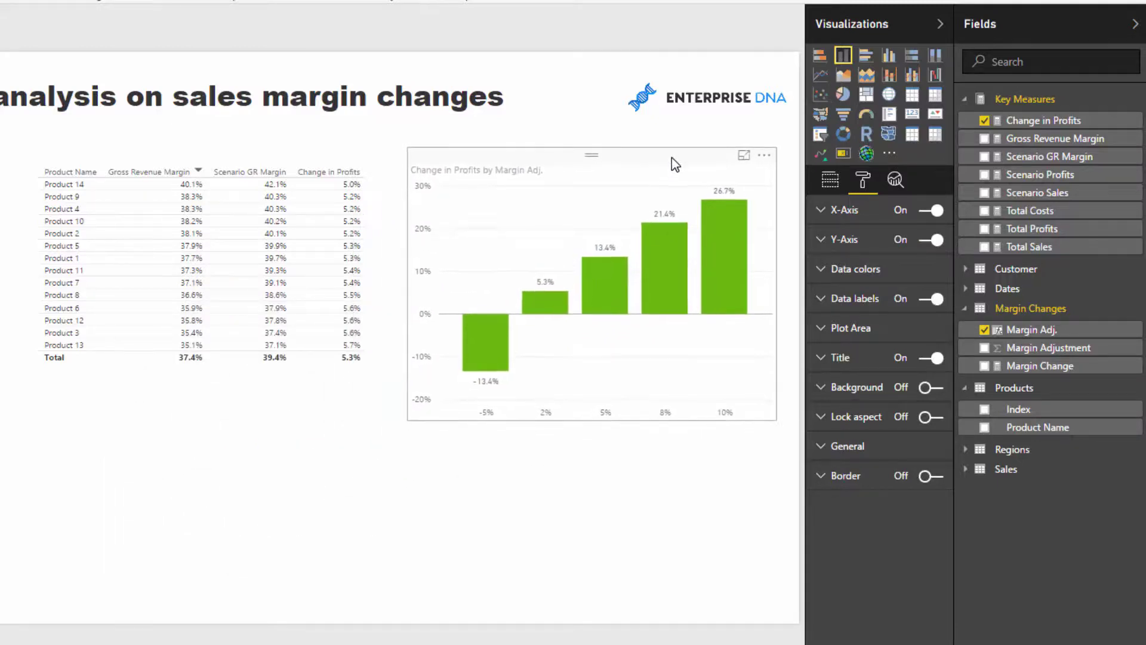